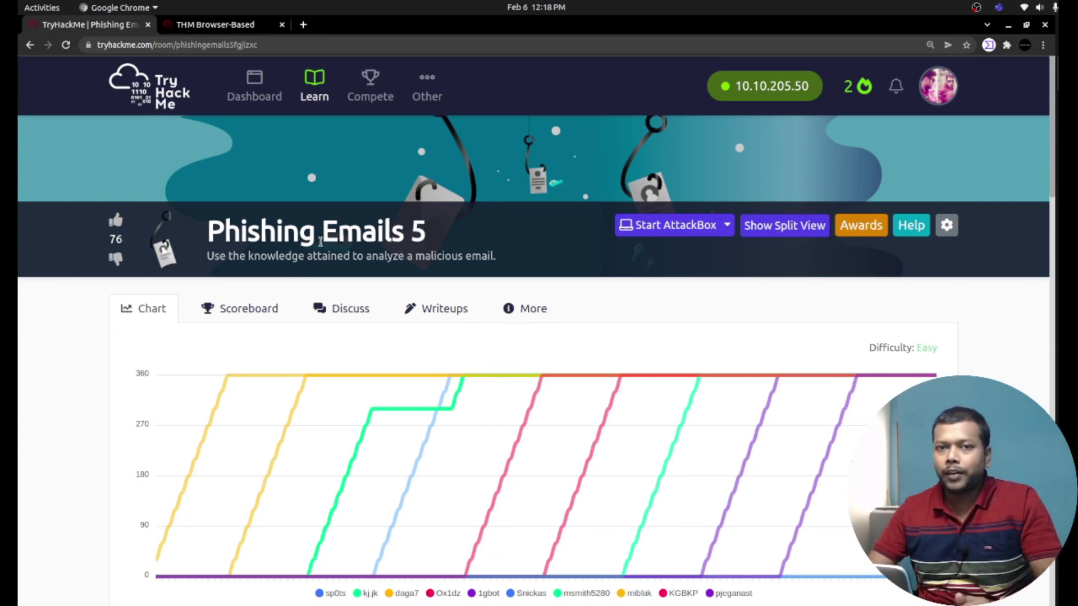
Scroll the room page past the banner and chart to Task 1's SOC Analyst scenario.
{"action": "scroll", "coordinate": [1005, 149], "scroll_direction": "down", "scroll_amount": 2}
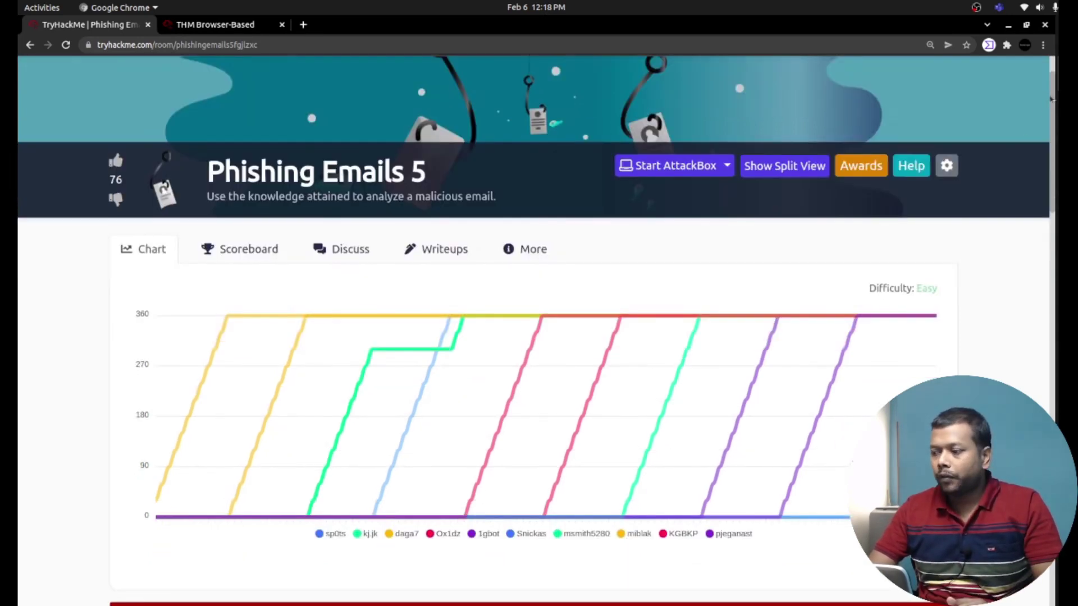
{"action": "left_click_drag", "start_coordinate": [1053, 98], "coordinate": [1069, 238]}
Highlight the scenario's opening about Greenholt, the customer's claims and the Good day greeting.
{"action": "scroll", "coordinate": [369, 177], "scroll_direction": "down", "scroll_amount": 5}
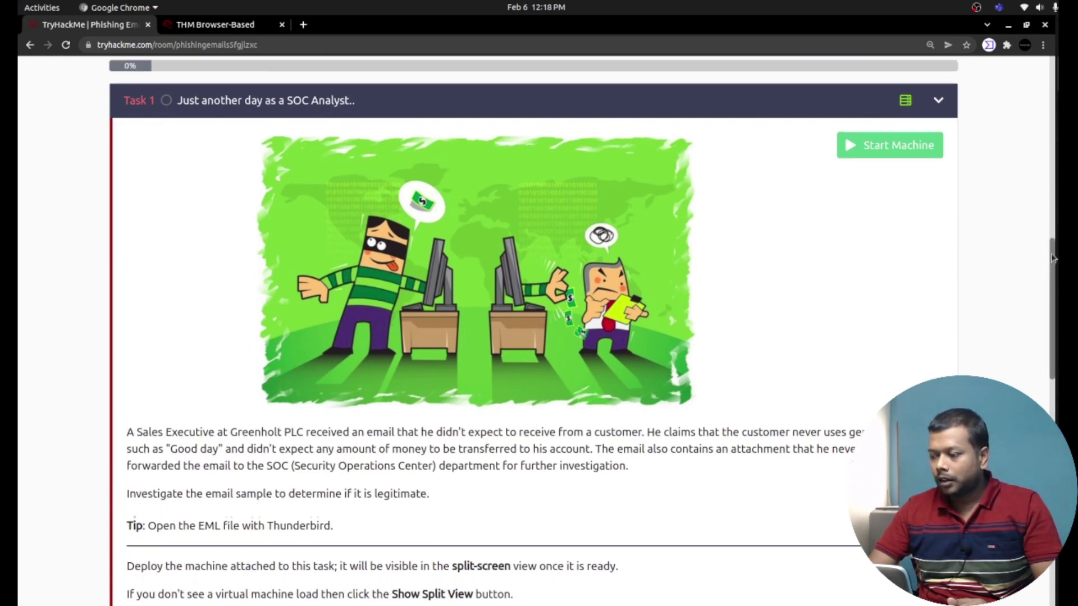
{"action": "left_click_drag", "start_coordinate": [1052, 249], "coordinate": [1052, 282]}
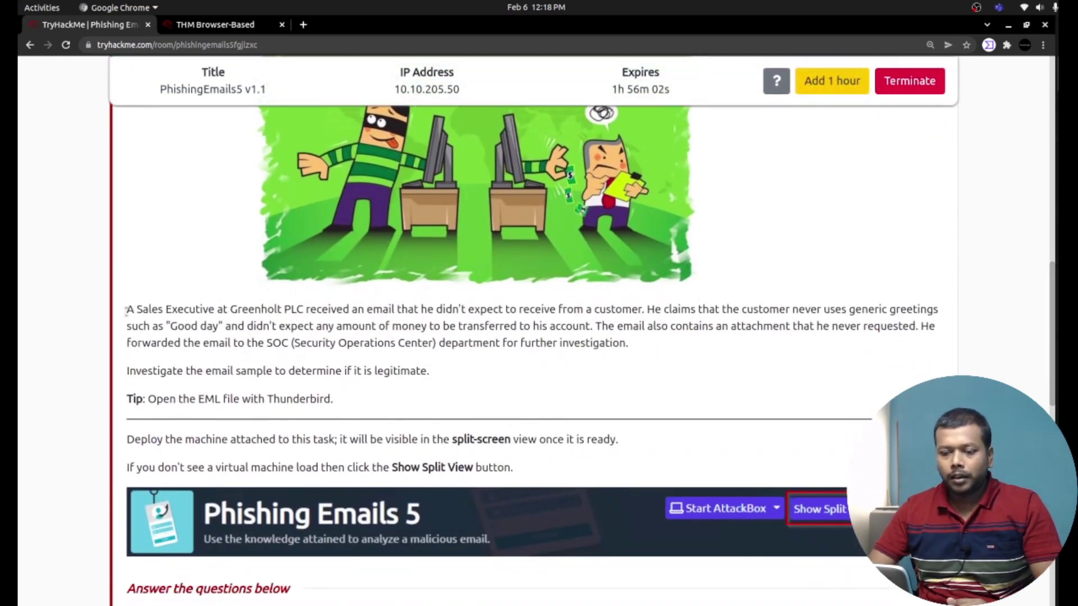
{"action": "left_click_drag", "start_coordinate": [127, 310], "coordinate": [235, 310]}
{"action": "double_click", "coordinate": [255, 310]}
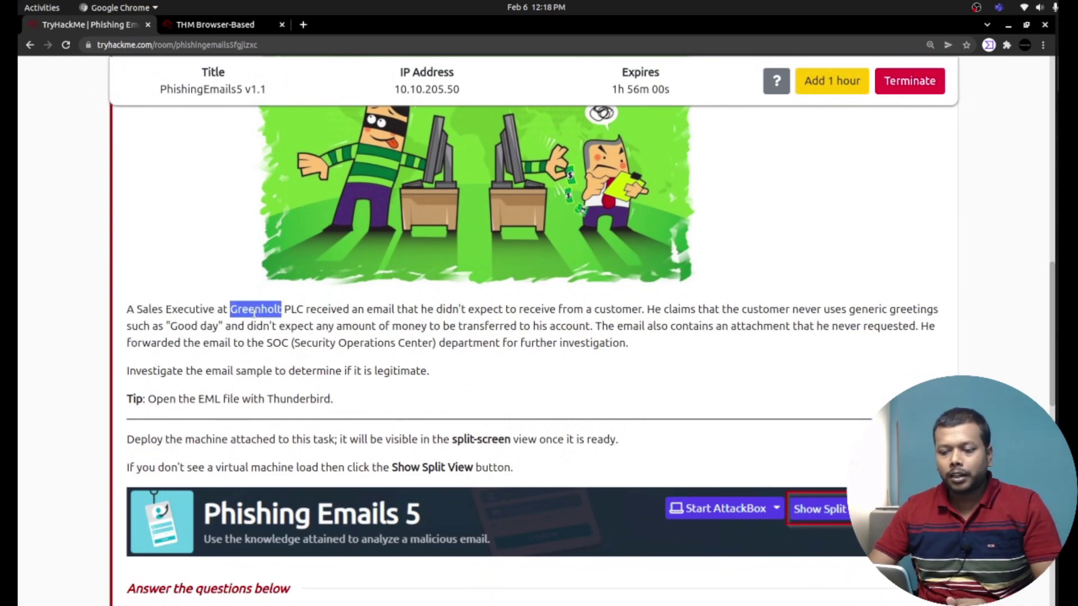
{"action": "left_click_drag", "start_coordinate": [336, 310], "coordinate": [435, 310]}
{"action": "double_click", "coordinate": [452, 310]}
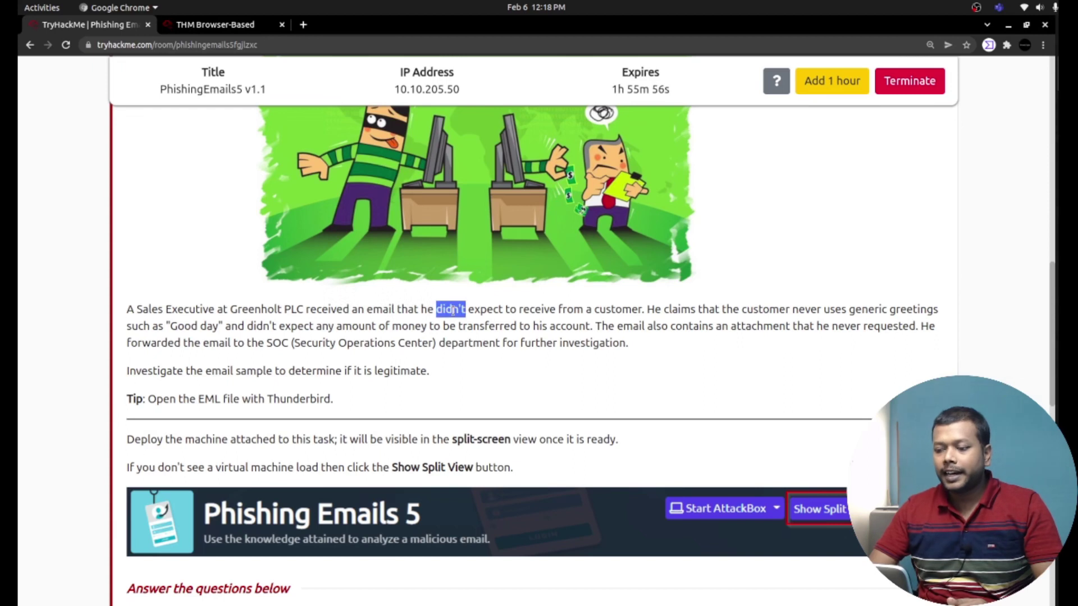
{"action": "left_click", "coordinate": [584, 312]}
{"action": "double_click", "coordinate": [678, 310]}
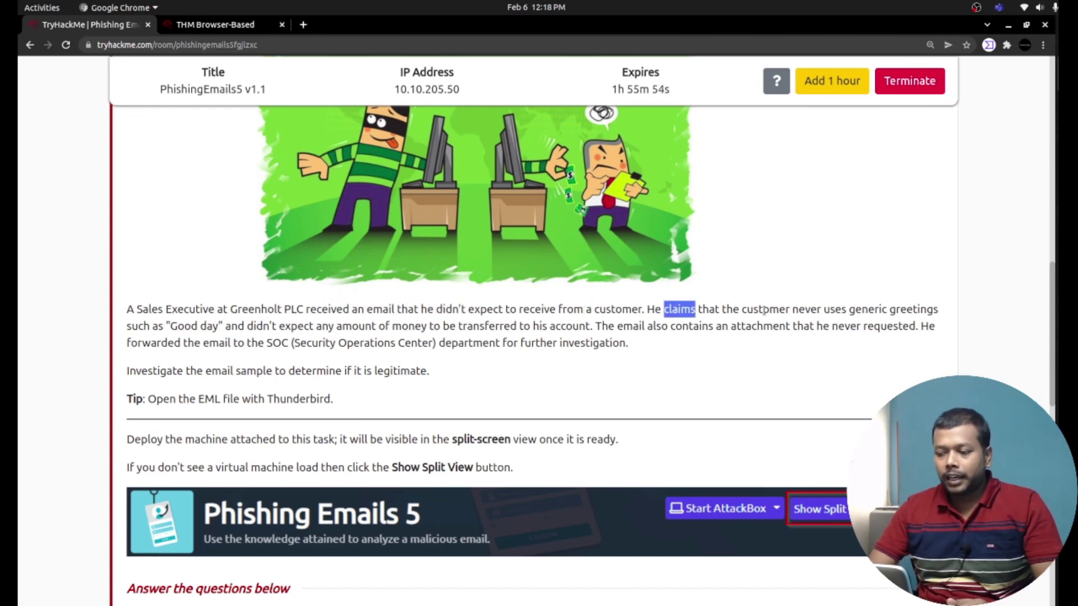
{"action": "double_click", "coordinate": [752, 310]}
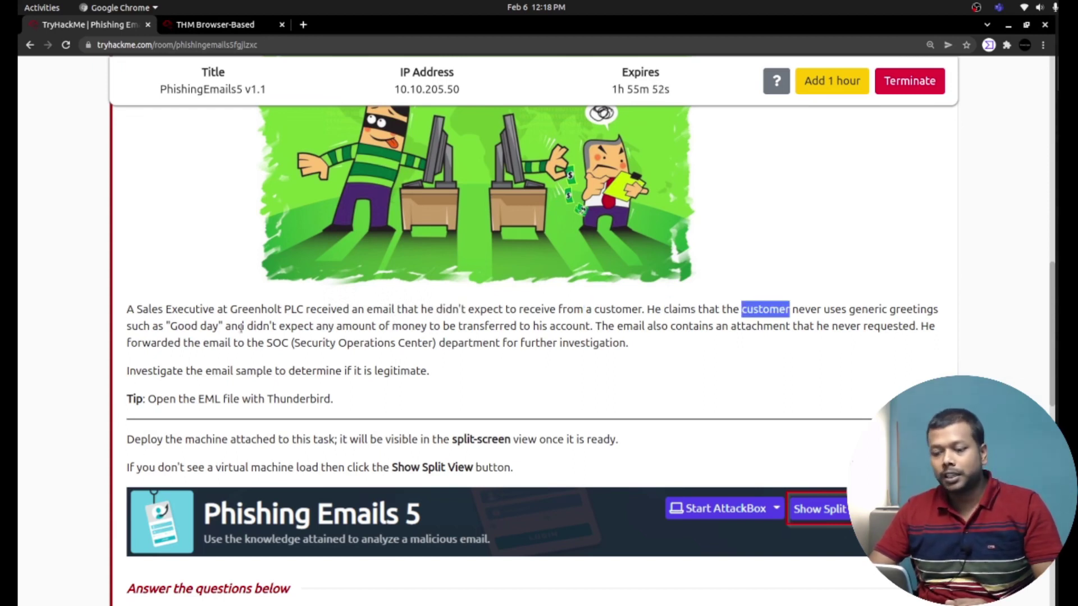
{"action": "left_click_drag", "start_coordinate": [152, 325], "coordinate": [908, 326]}
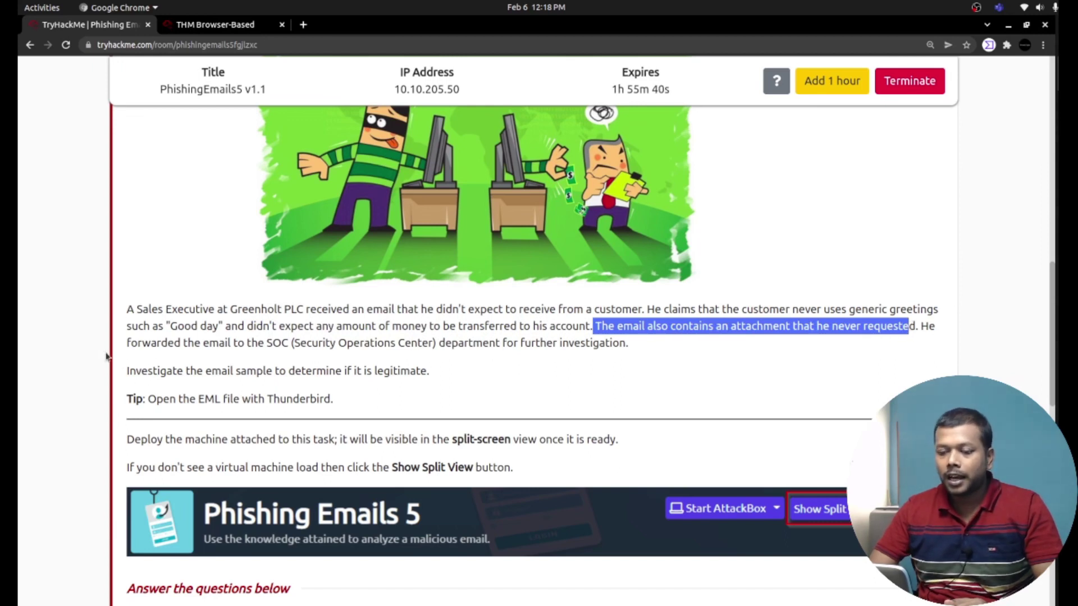
Highlight the lines about forwarding to SOC, further investigation and opening the EML sample.
{"action": "left_click_drag", "start_coordinate": [131, 344], "coordinate": [291, 341]}
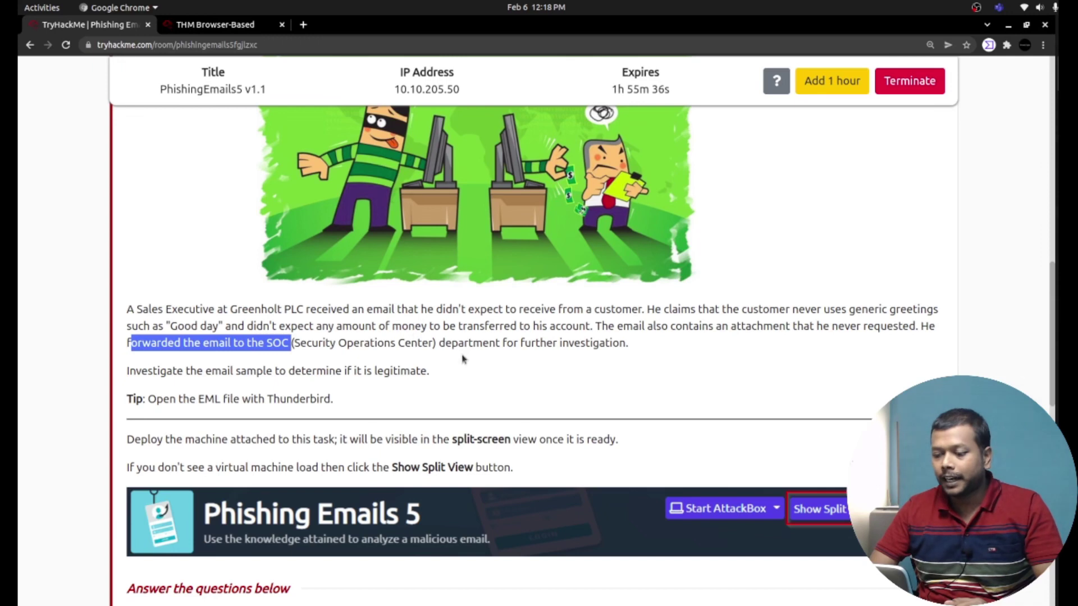
{"action": "left_click_drag", "start_coordinate": [446, 343], "coordinate": [640, 351]}
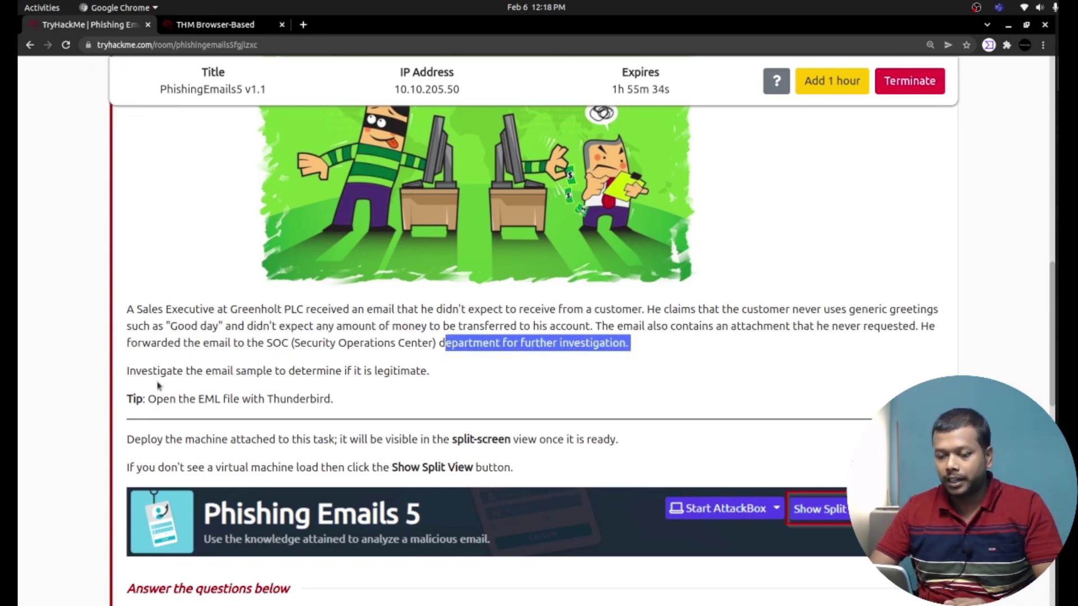
{"action": "left_click_drag", "start_coordinate": [126, 374], "coordinate": [434, 384]}
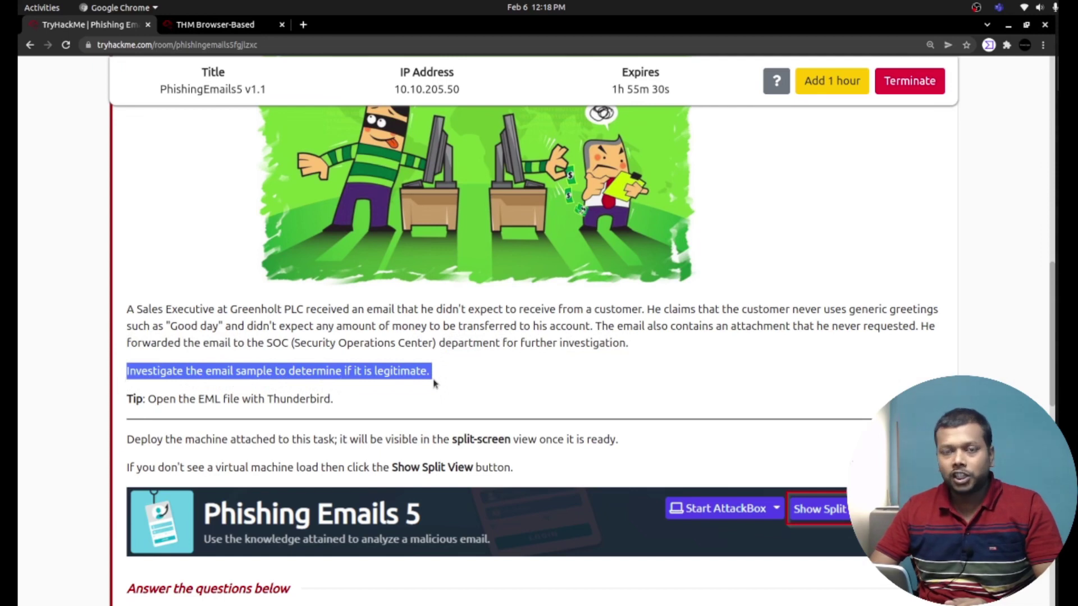
{"action": "left_click_drag", "start_coordinate": [149, 399], "coordinate": [332, 399]}
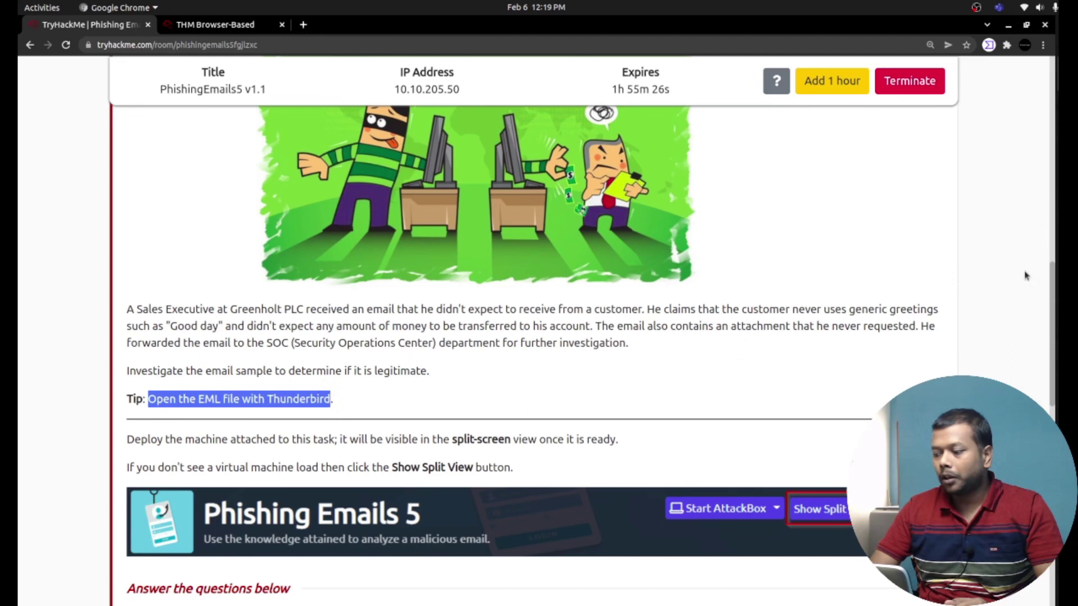
Highlight the deploy-the-machine instruction and switch to the THM Browser-Based desktop.
{"action": "left_click_drag", "start_coordinate": [1053, 275], "coordinate": [1052, 318]}
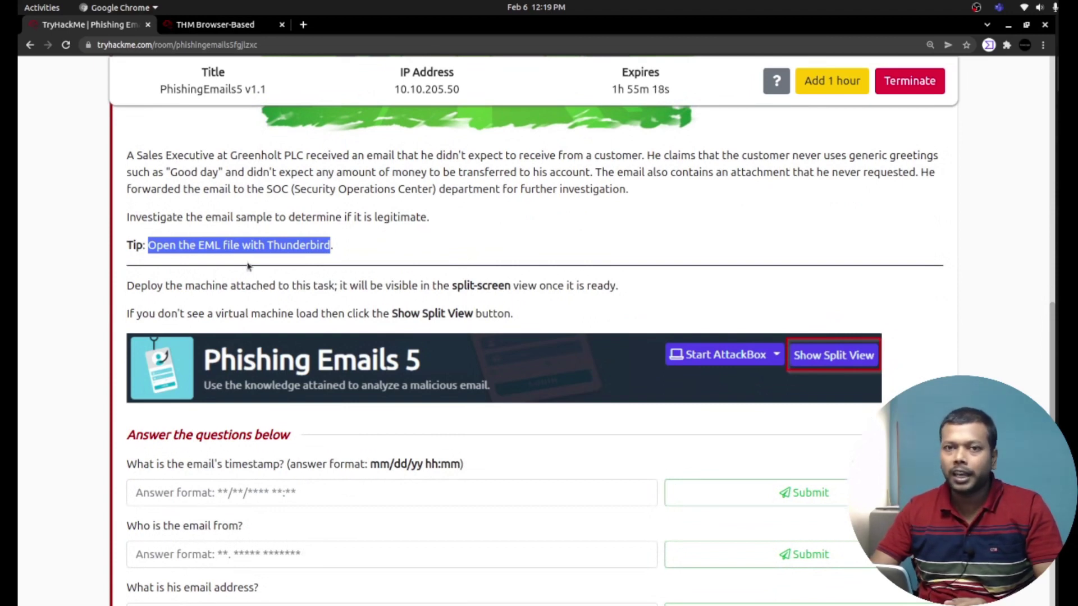
{"action": "left_click_drag", "start_coordinate": [130, 287], "coordinate": [453, 295]}
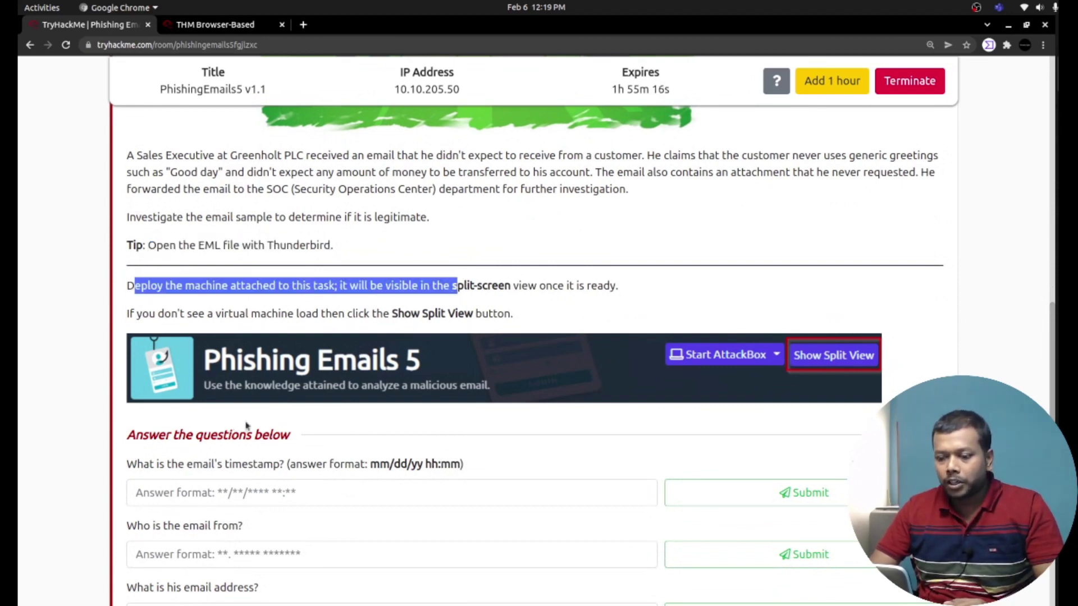
{"action": "left_click", "coordinate": [213, 25]}
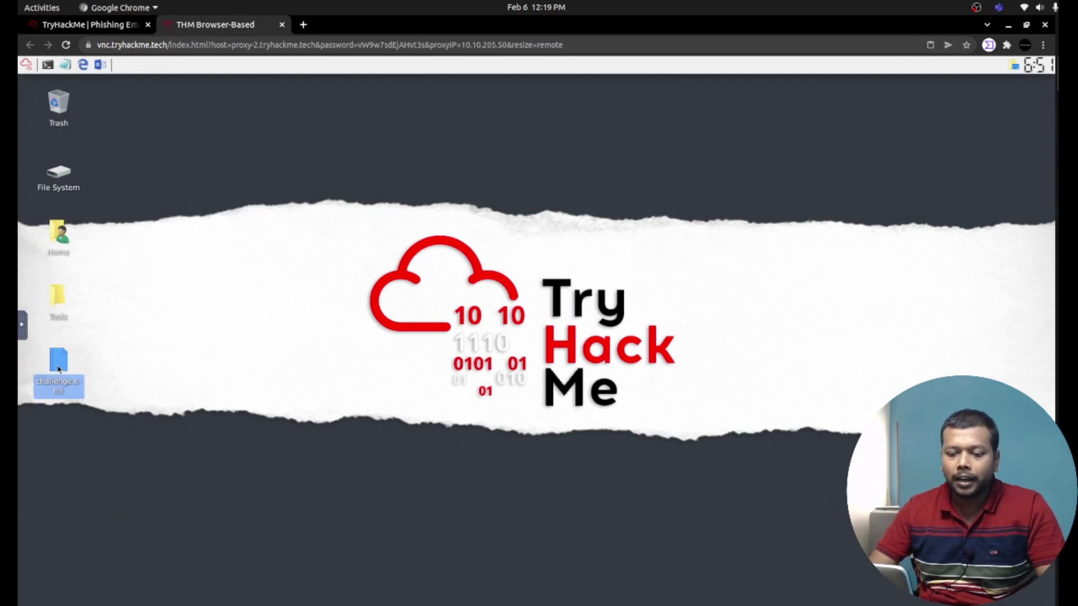
Open challenge.eml in Mousepad maximized to read its raw headers, then minimize it.
{"action": "double_click", "coordinate": [59, 370]}
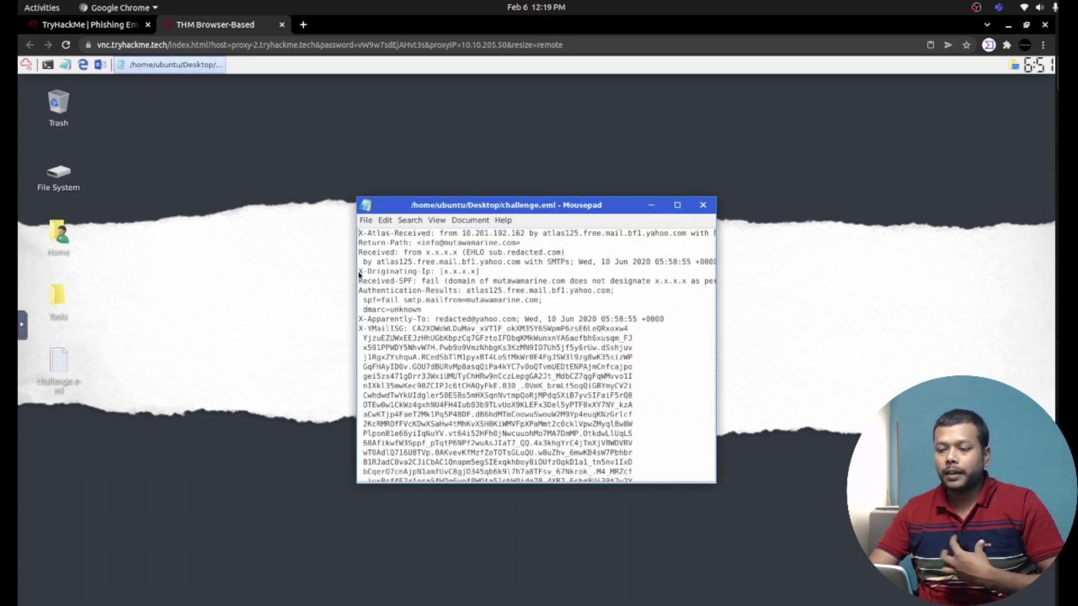
{"action": "left_click", "coordinate": [678, 205]}
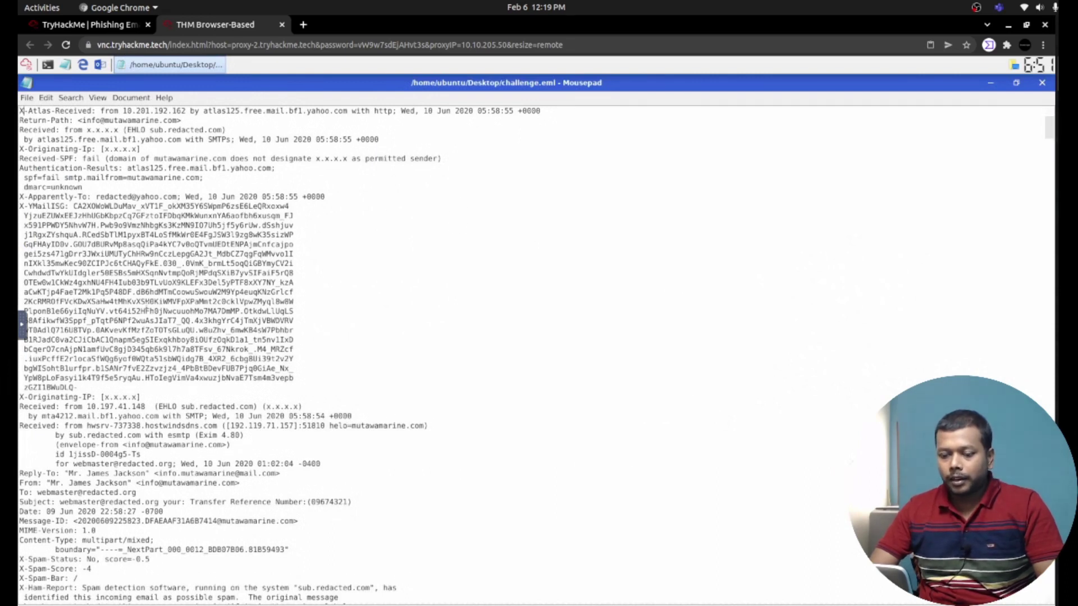
{"action": "left_click", "coordinate": [991, 83]}
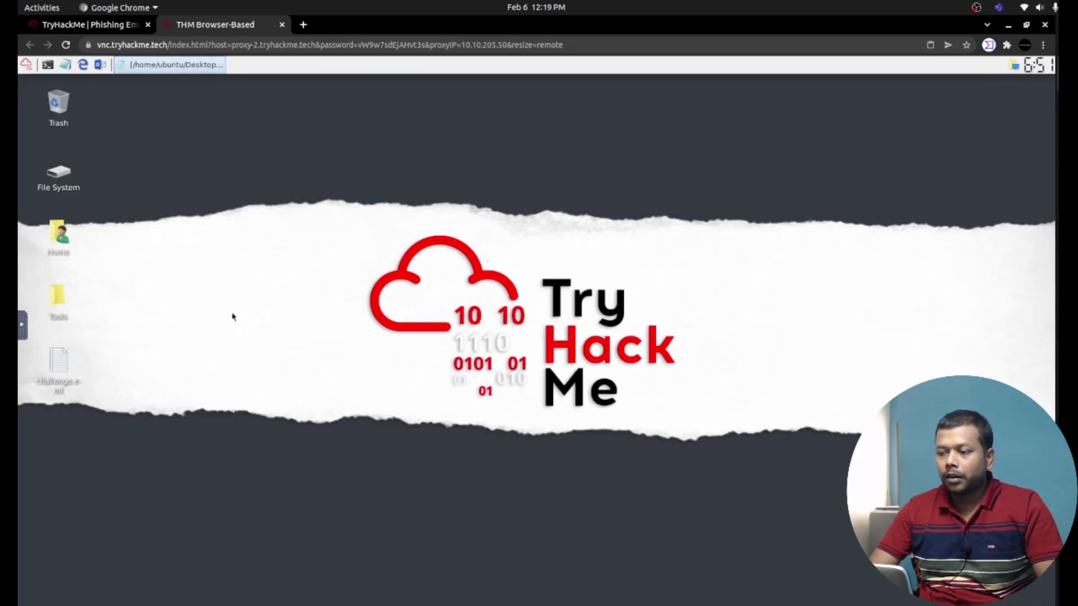
Open challenge.eml with Thunderbird Mail through Open With Other Application.
{"action": "right_click", "coordinate": [55, 365]}
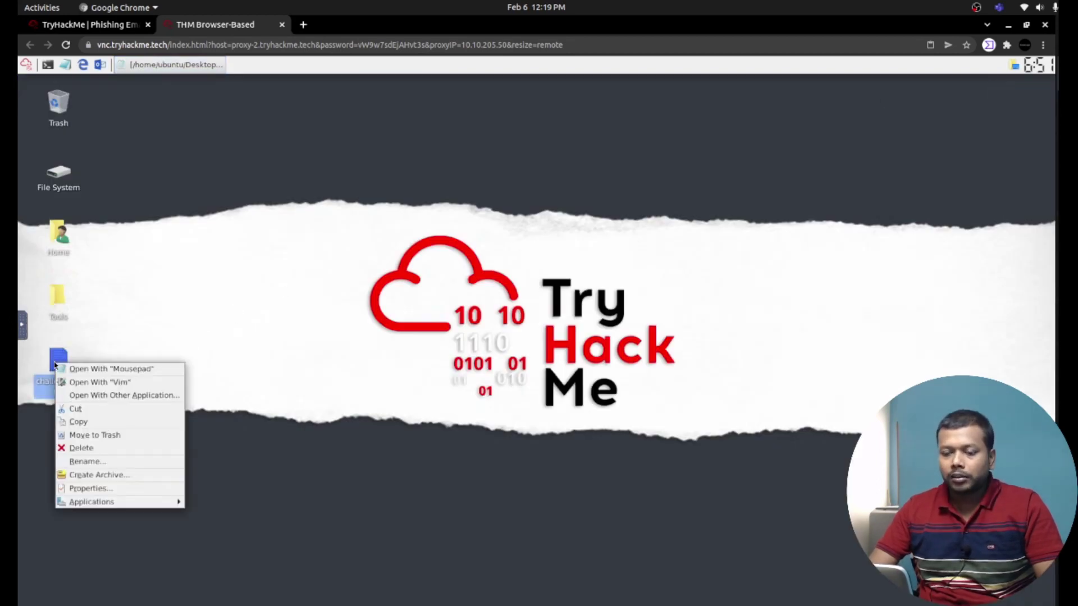
{"action": "left_click", "coordinate": [100, 396]}
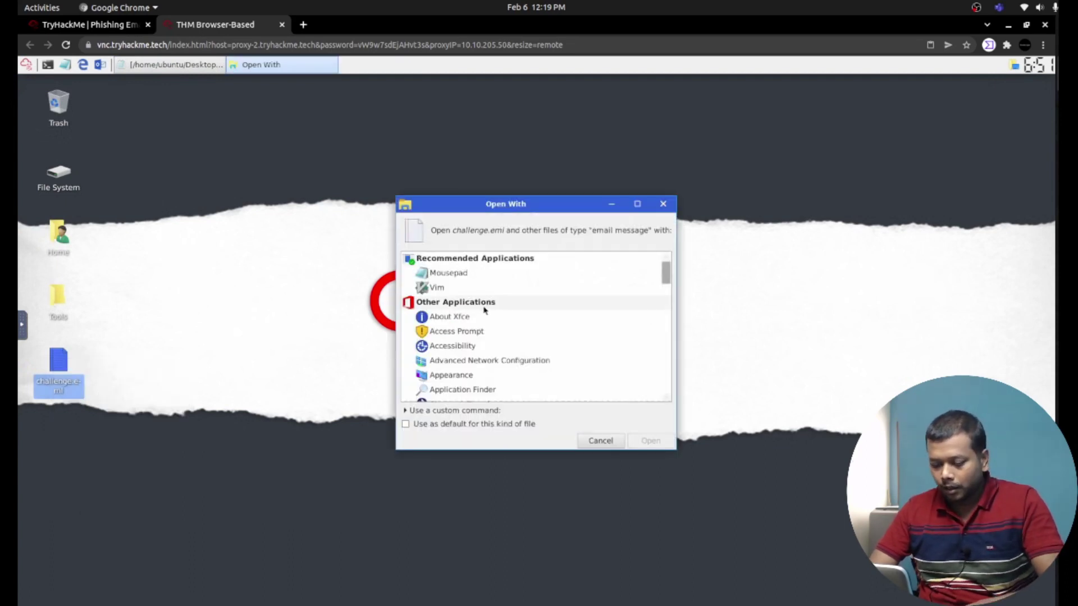
{"action": "type", "text": "th"}
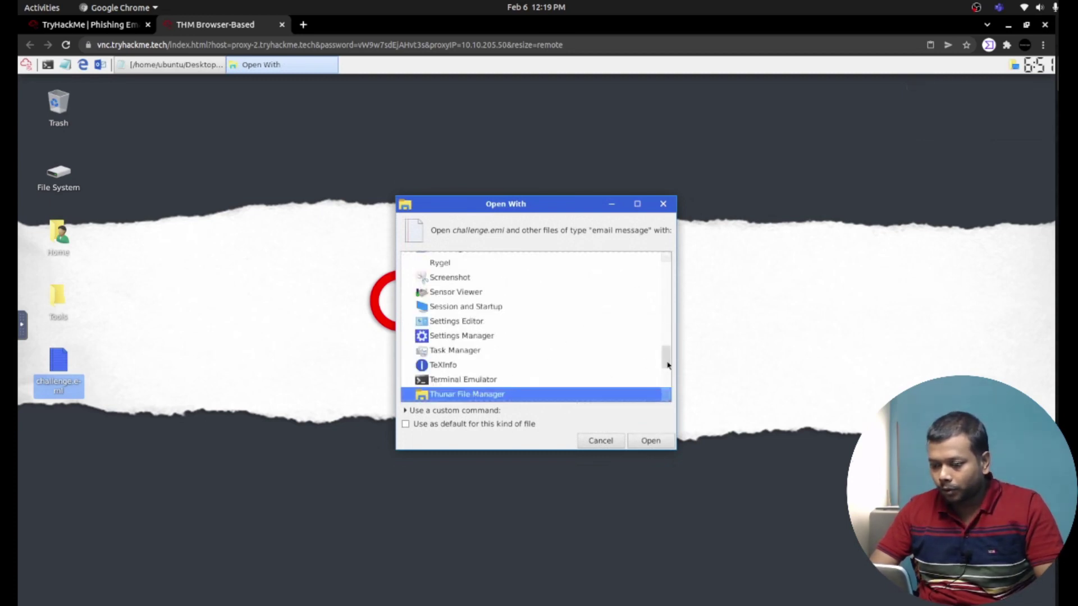
{"action": "left_click", "coordinate": [667, 399]}
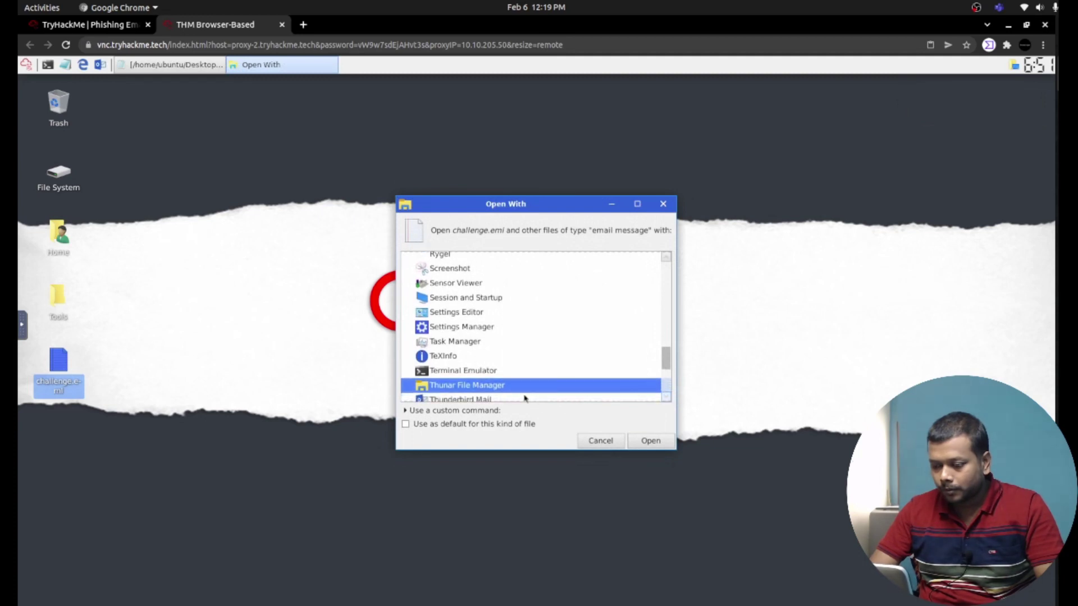
{"action": "scroll", "coordinate": [474, 401], "scroll_direction": "down", "scroll_amount": 1}
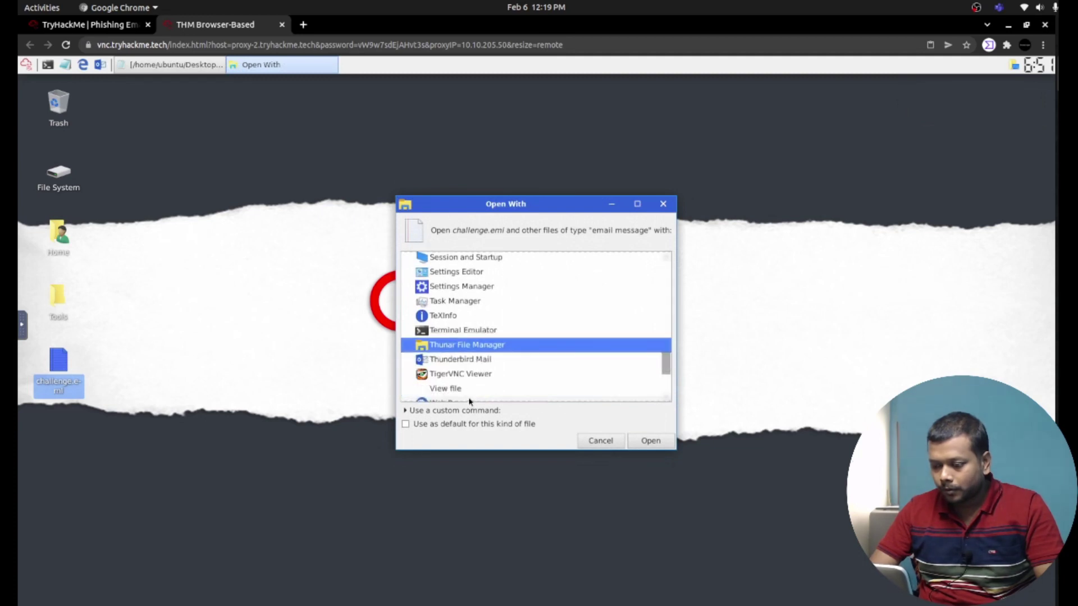
{"action": "left_click", "coordinate": [460, 363]}
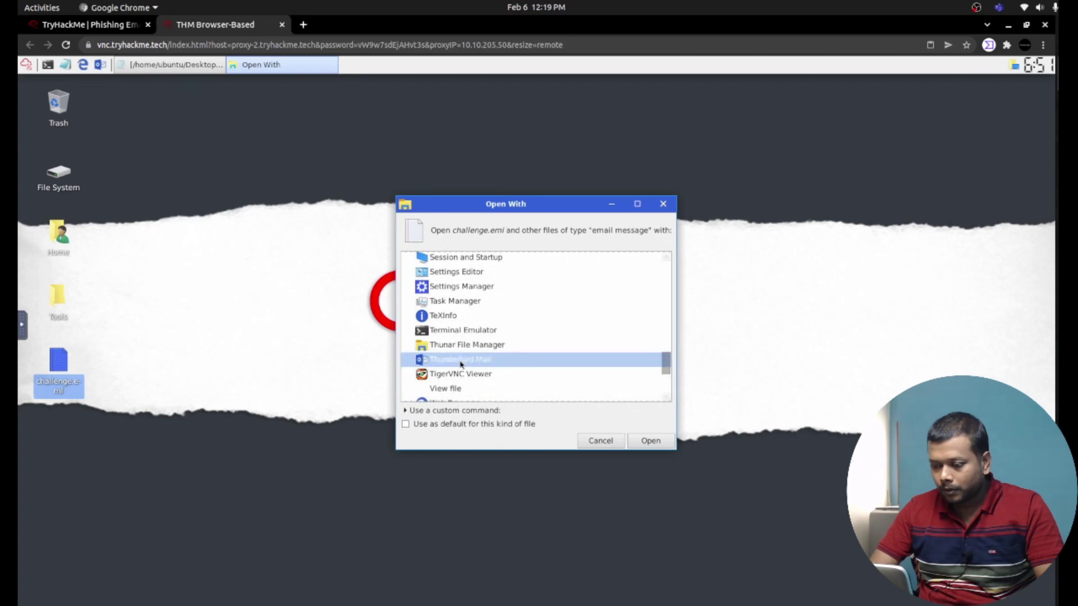
{"action": "left_click", "coordinate": [643, 441]}
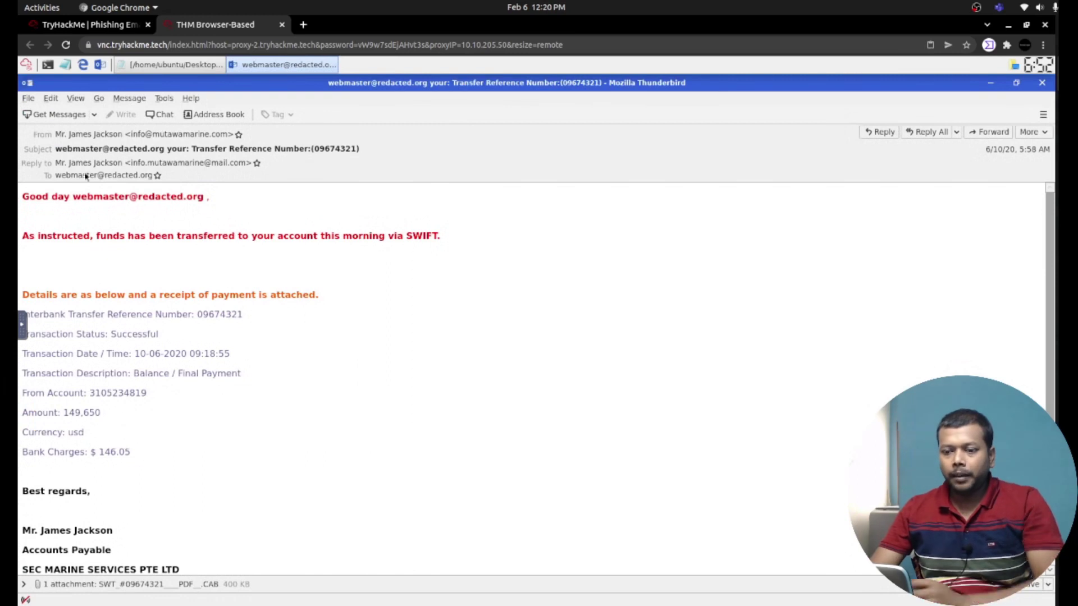
{"action": "right_click", "coordinate": [62, 136]}
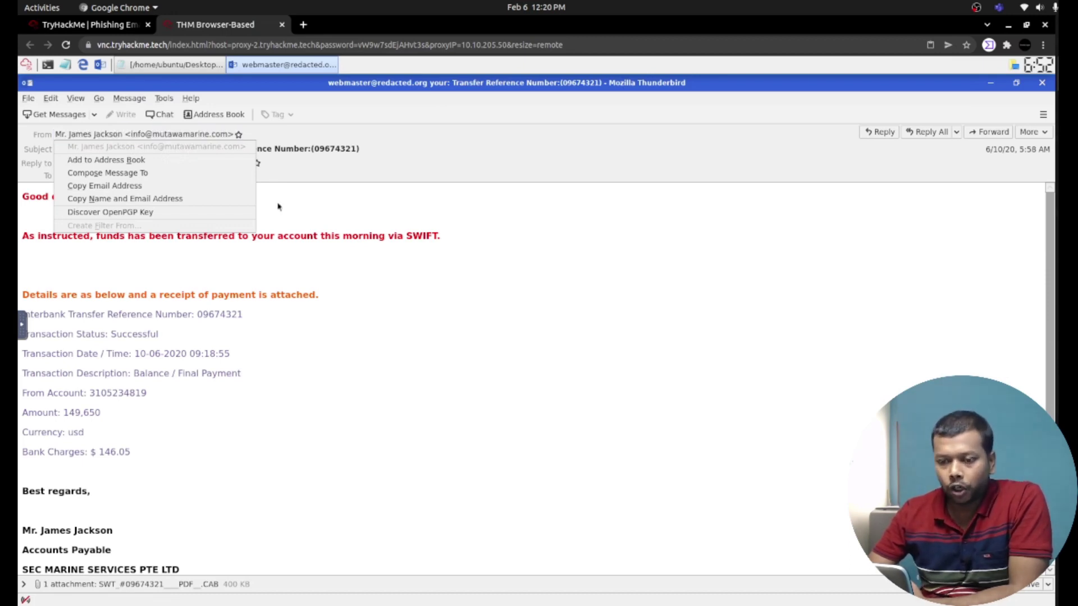
{"action": "left_click", "coordinate": [34, 150]}
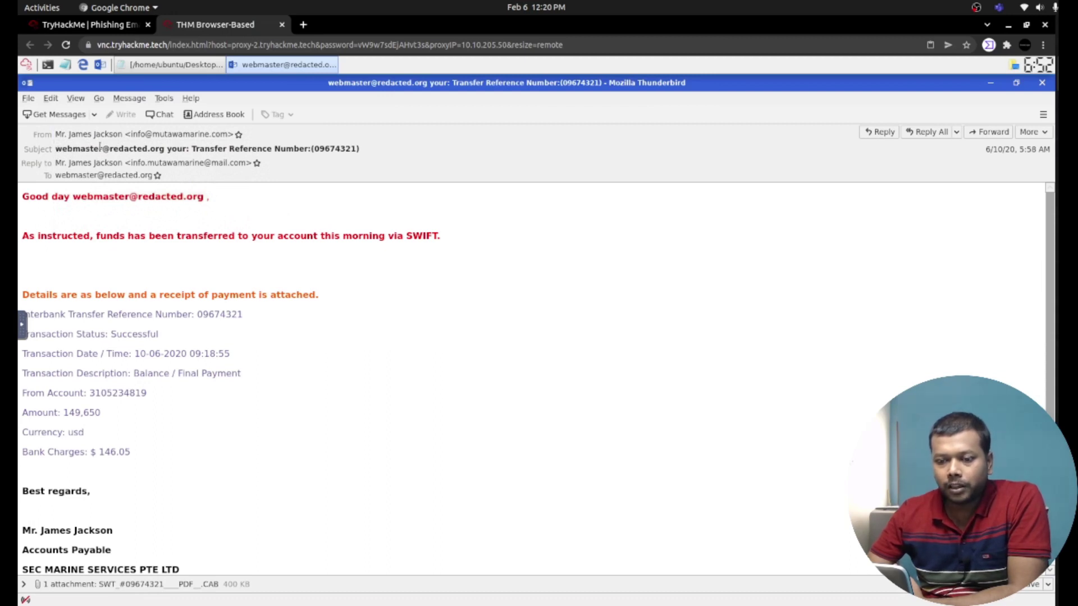
{"action": "double_click", "coordinate": [100, 148]}
{"action": "left_click_drag", "start_coordinate": [127, 148], "coordinate": [134, 148]}
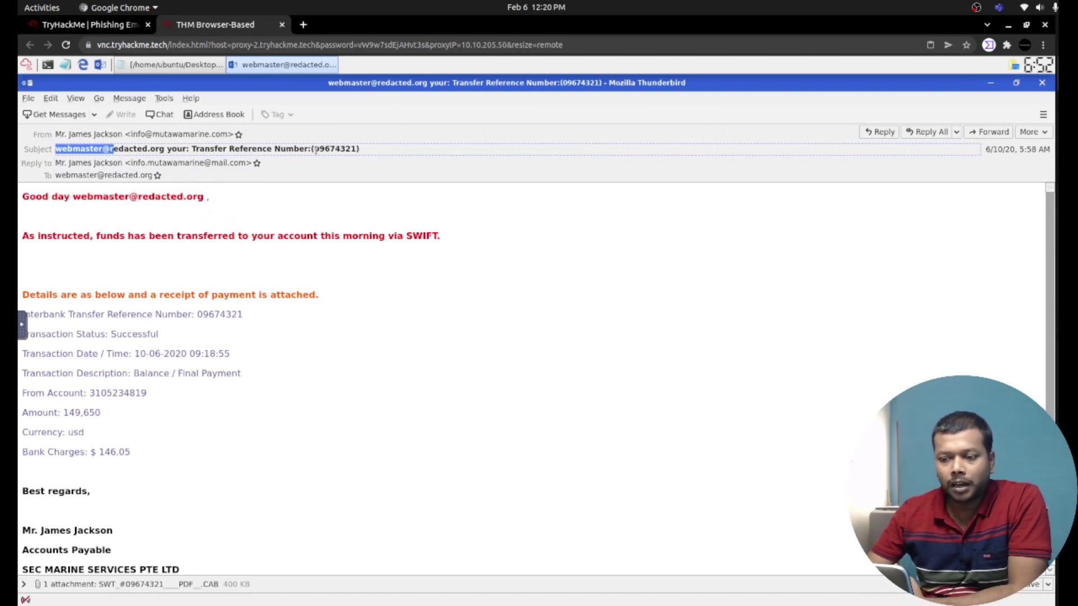
{"action": "left_click", "coordinate": [58, 164]}
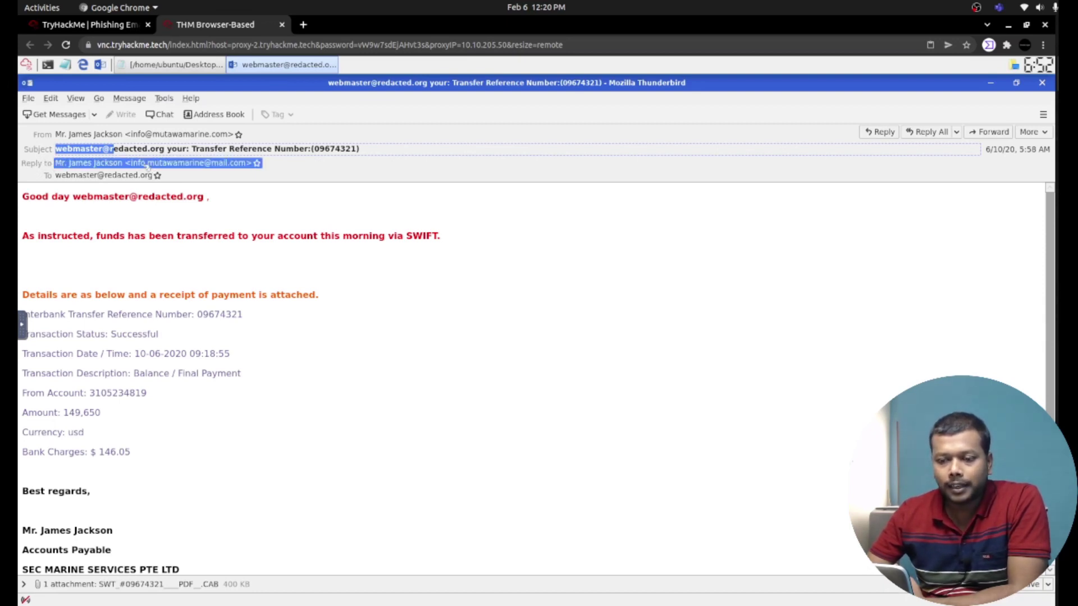
{"action": "left_click", "coordinate": [141, 135]}
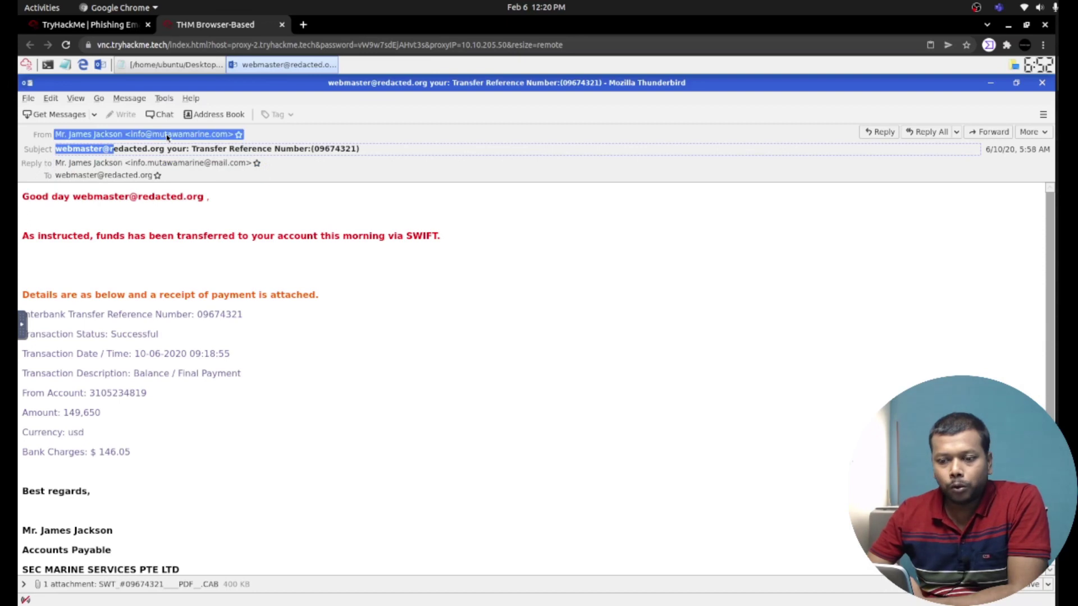
{"action": "left_click", "coordinate": [138, 166]}
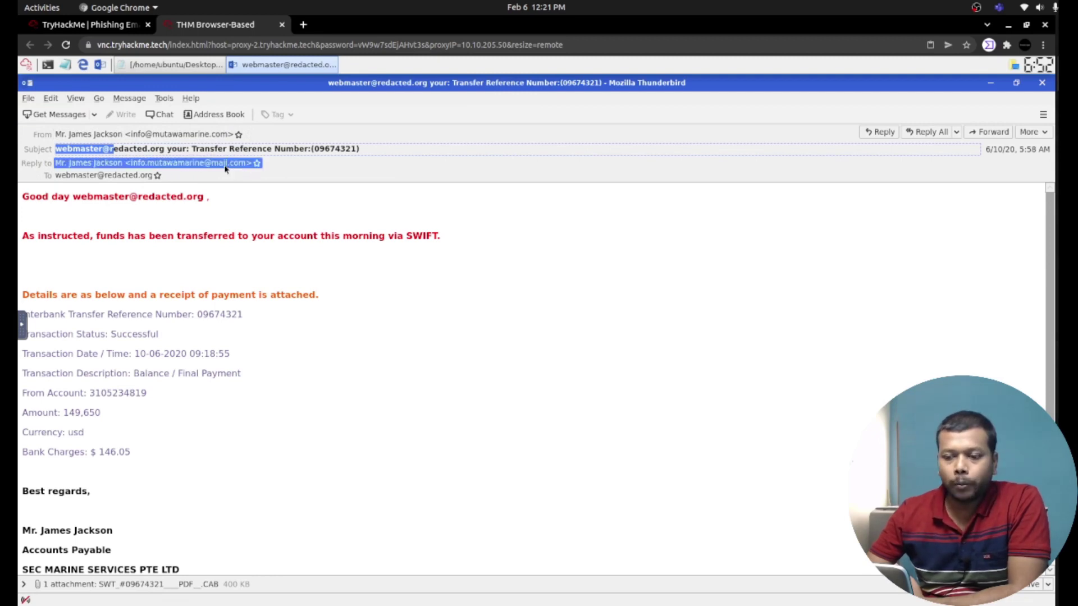
{"action": "left_click", "coordinate": [168, 135]}
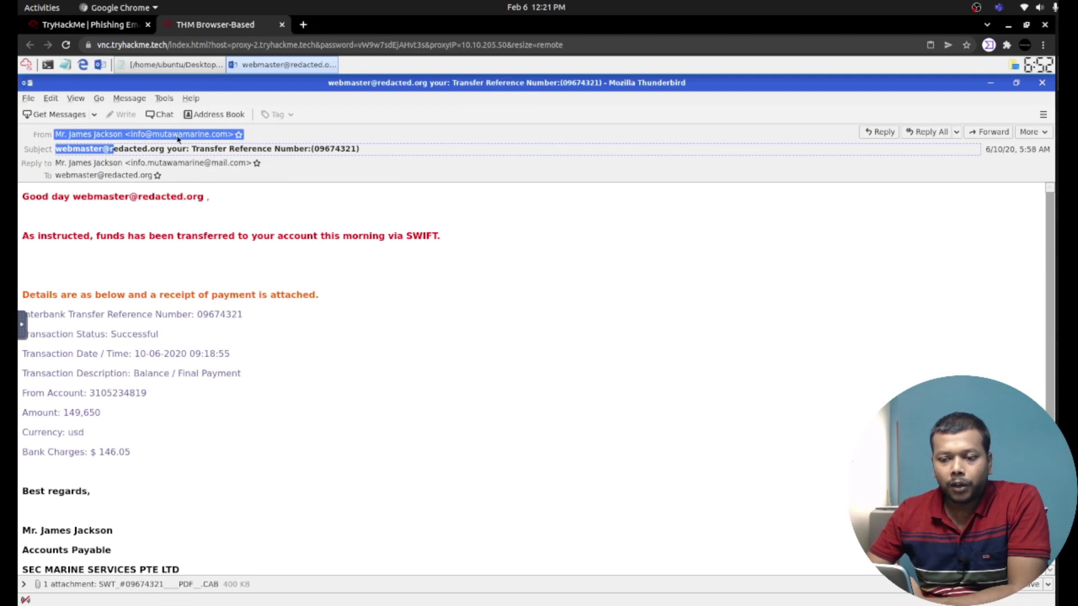
{"action": "left_click", "coordinate": [79, 175]}
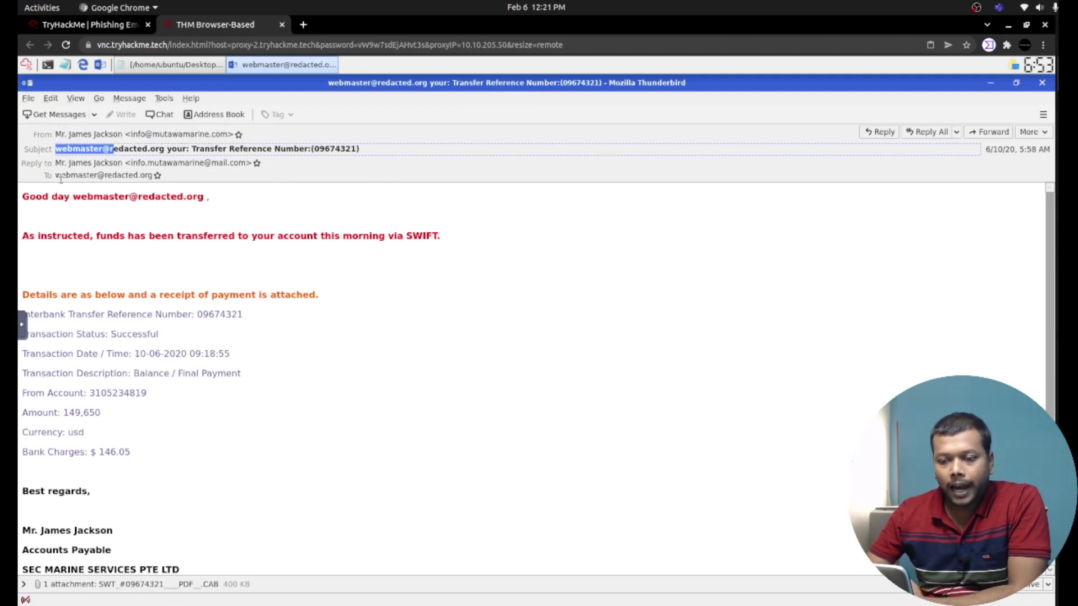
{"action": "right_click", "coordinate": [140, 175]}
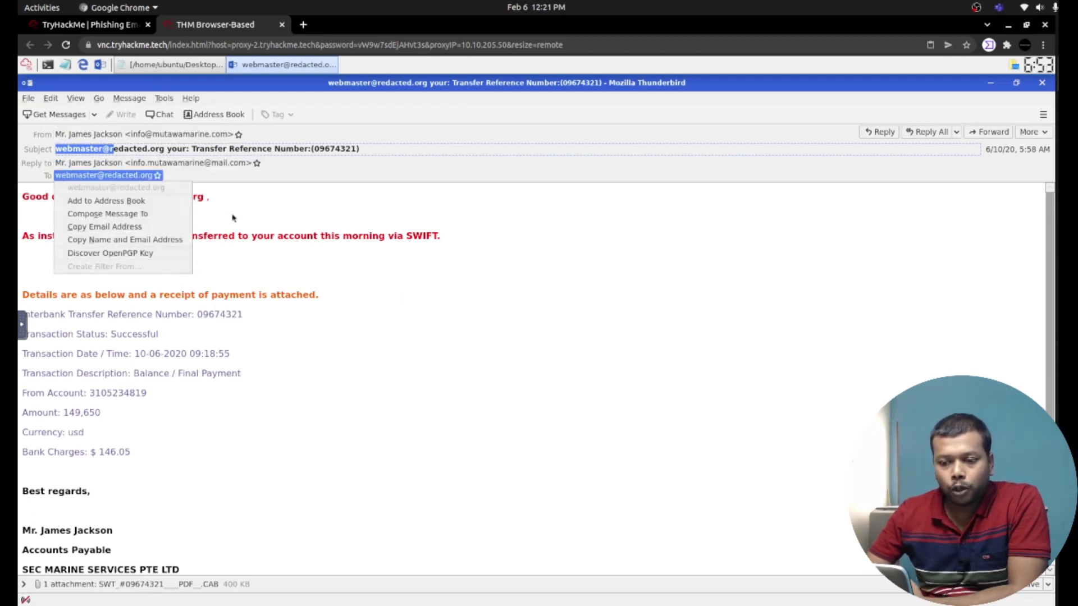
{"action": "left_click", "coordinate": [332, 268]}
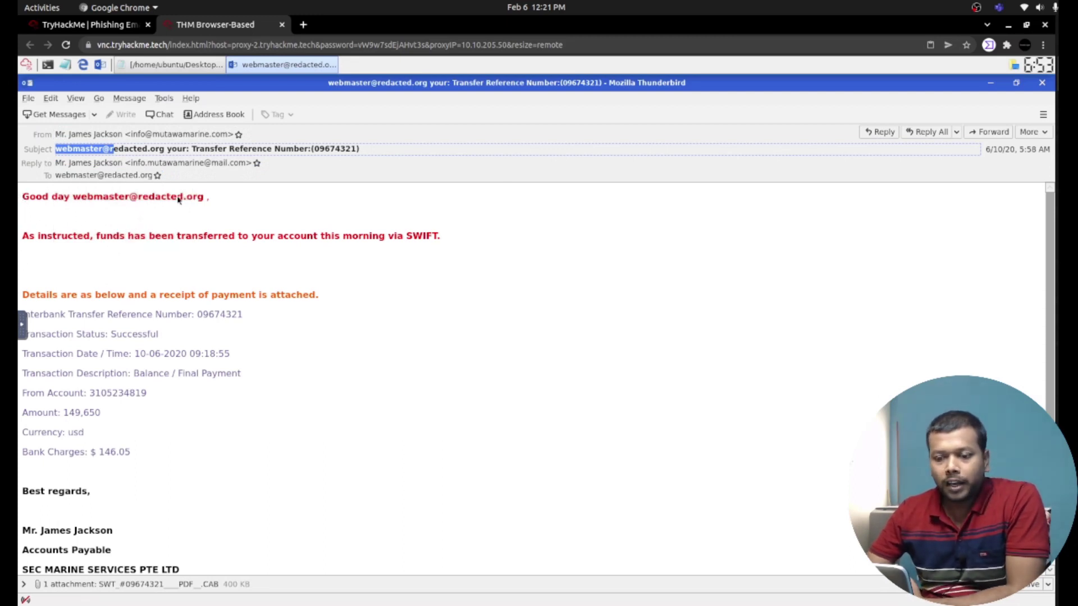
{"action": "left_click_drag", "start_coordinate": [185, 200], "coordinate": [50, 243]}
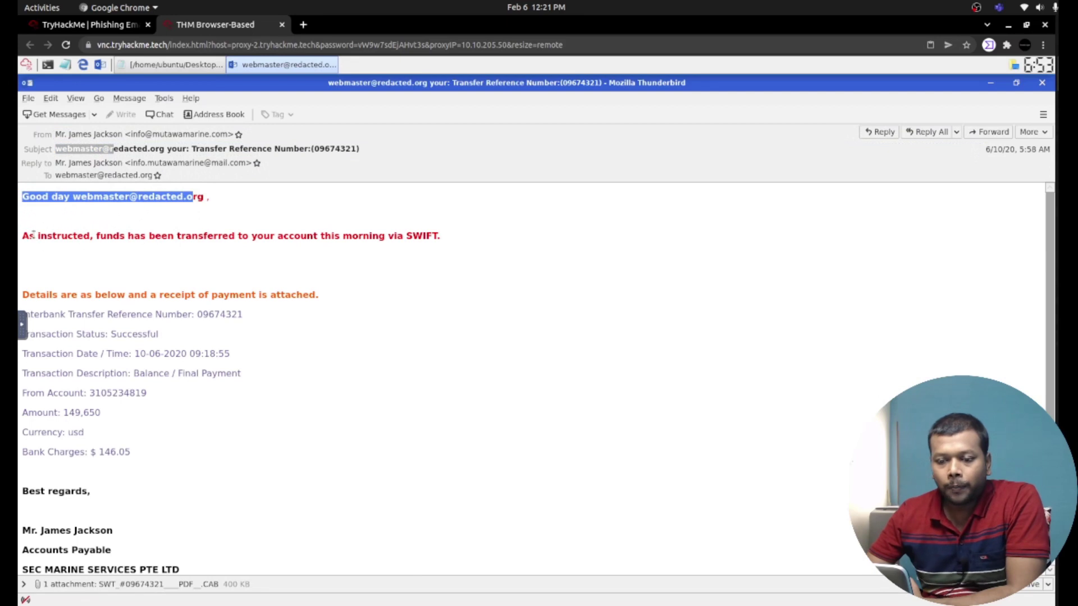
{"action": "left_click", "coordinate": [127, 236]}
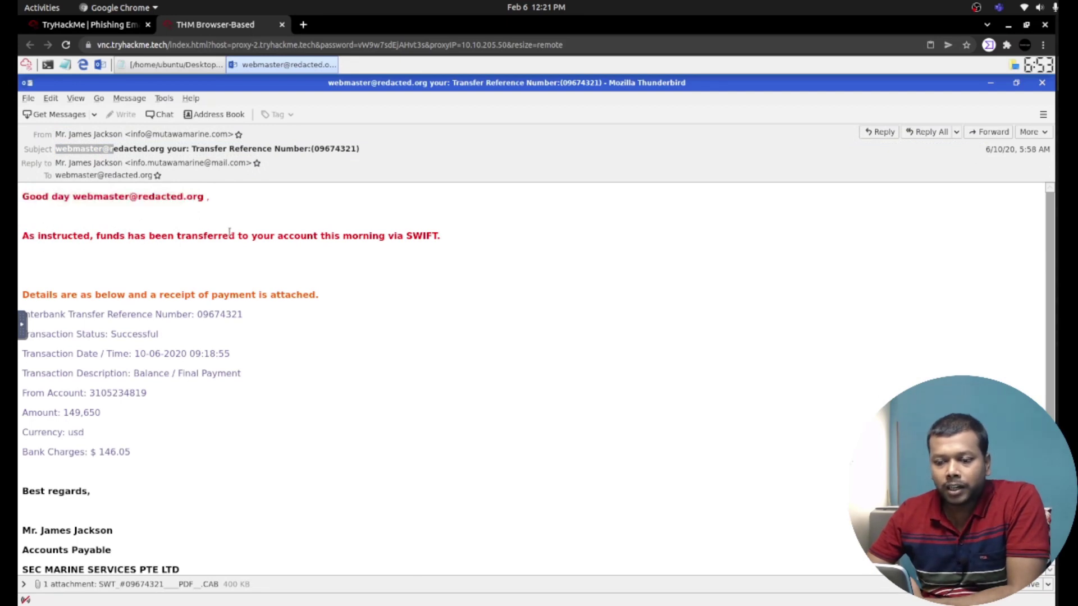
{"action": "left_click_drag", "start_coordinate": [231, 233], "coordinate": [438, 235]}
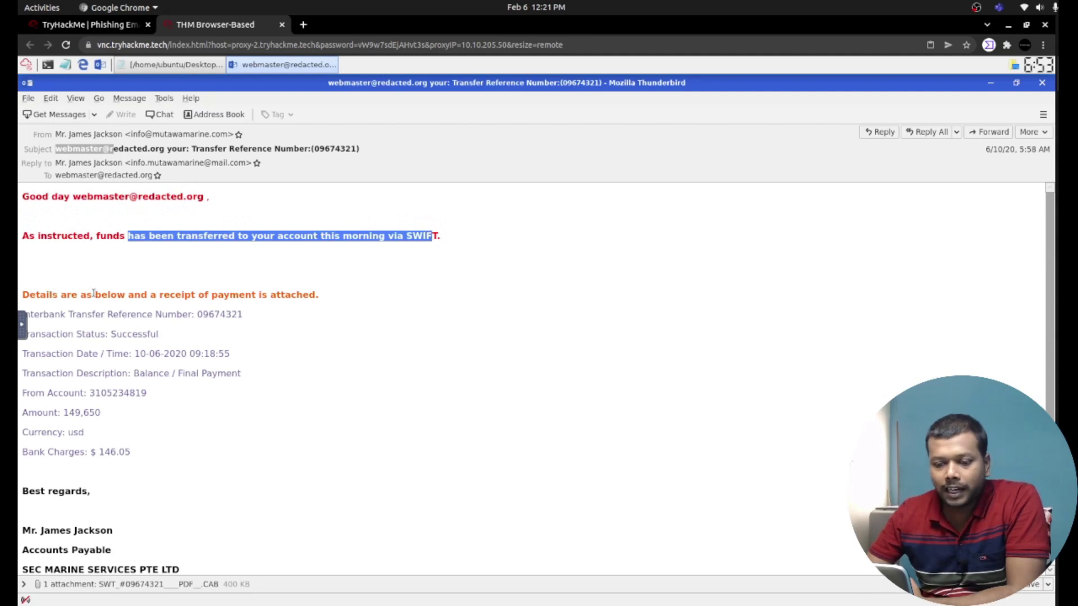
{"action": "left_click_drag", "start_coordinate": [52, 295], "coordinate": [310, 296]}
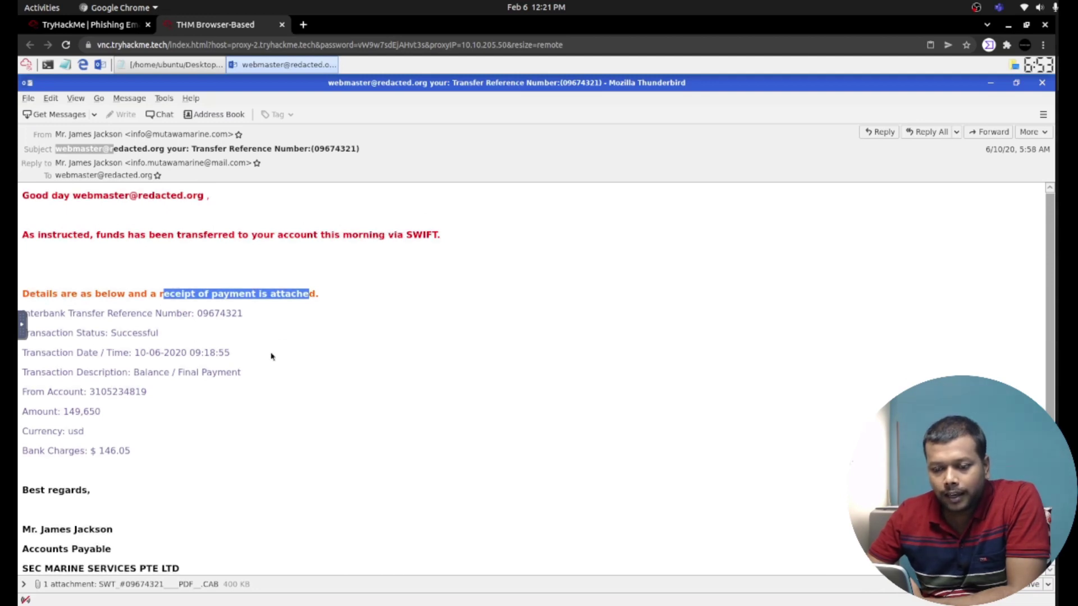
{"action": "scroll", "coordinate": [272, 356], "scroll_direction": "down", "scroll_amount": 1}
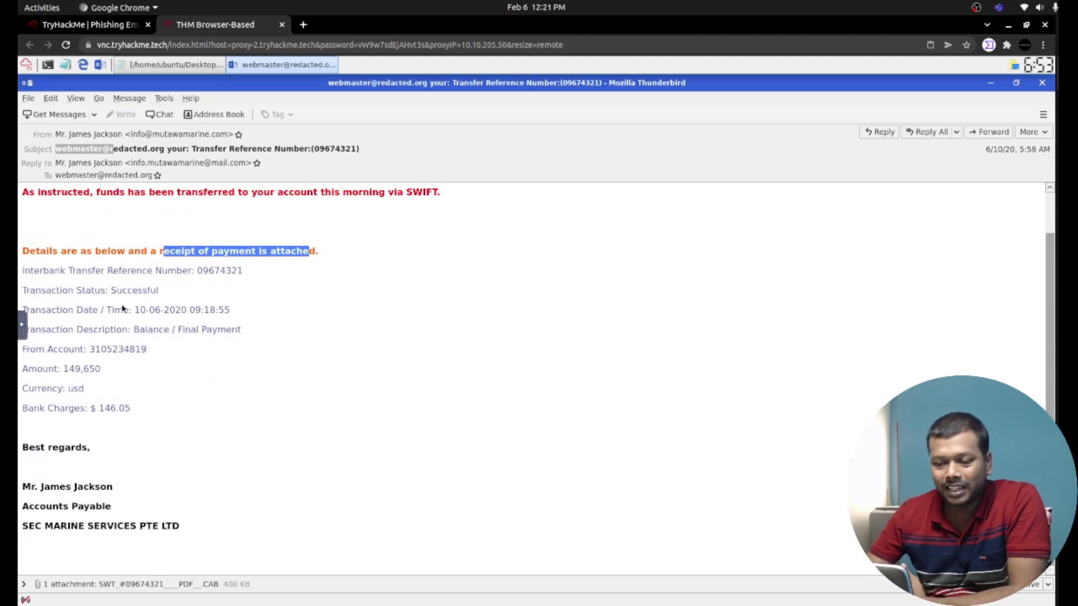
{"action": "left_click_drag", "start_coordinate": [75, 308], "coordinate": [148, 310]}
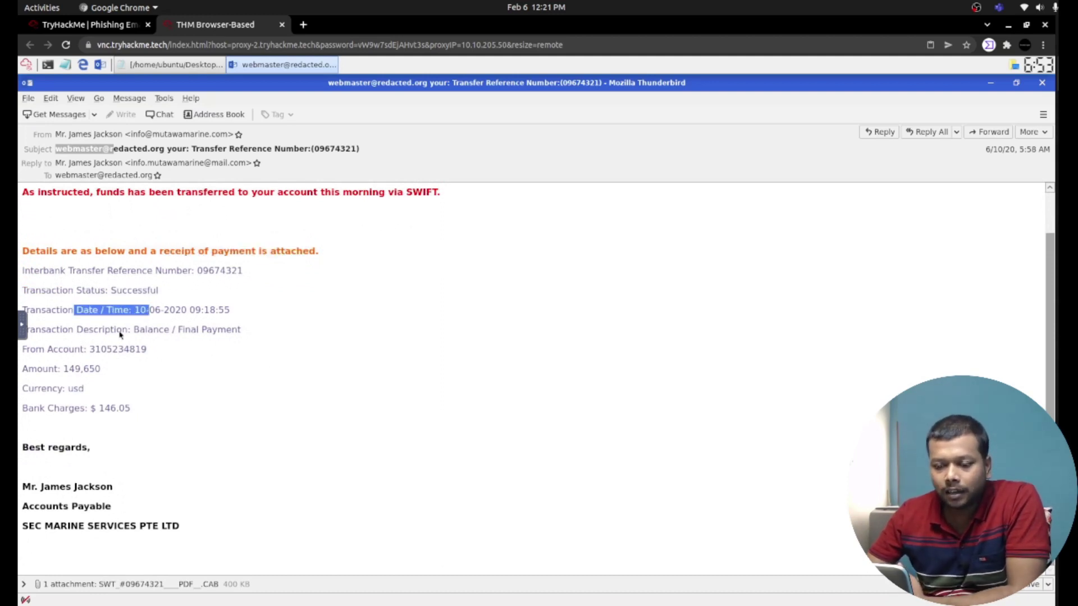
{"action": "left_click_drag", "start_coordinate": [83, 331], "coordinate": [130, 330]}
{"action": "left_click_drag", "start_coordinate": [48, 349], "coordinate": [147, 349]}
{"action": "left_click", "coordinate": [86, 368]}
{"action": "left_click_drag", "start_coordinate": [85, 368], "coordinate": [84, 388]}
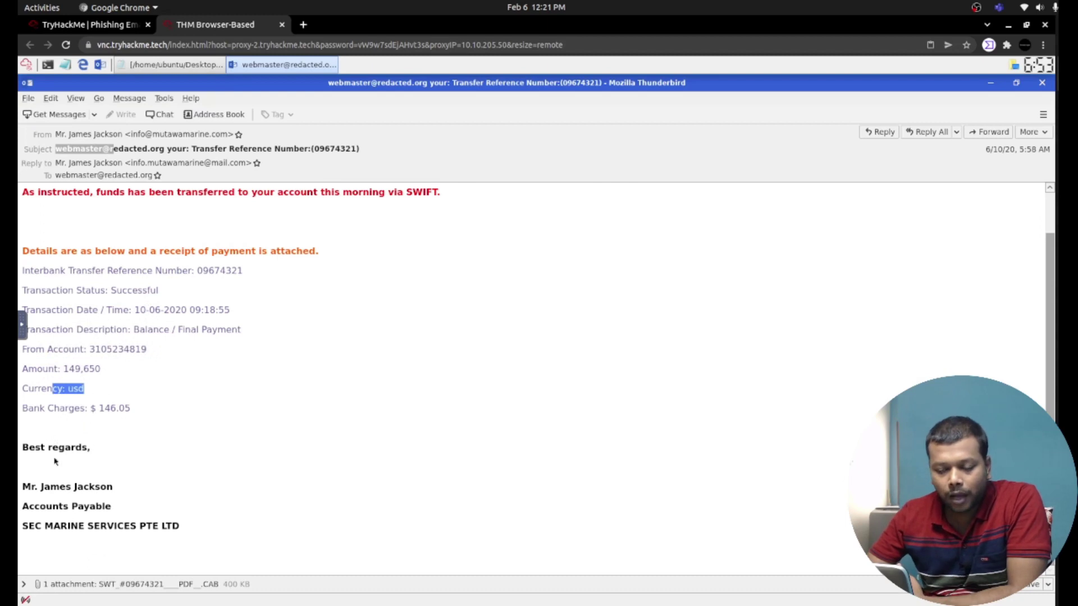
{"action": "left_click_drag", "start_coordinate": [74, 488], "coordinate": [161, 527]}
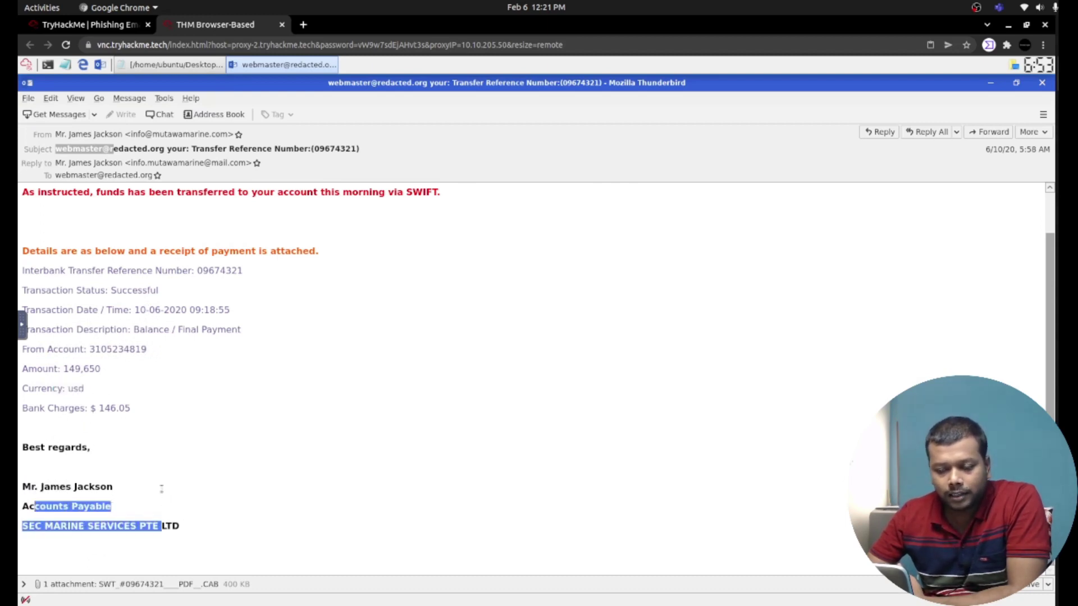
{"action": "left_click", "coordinate": [151, 446]}
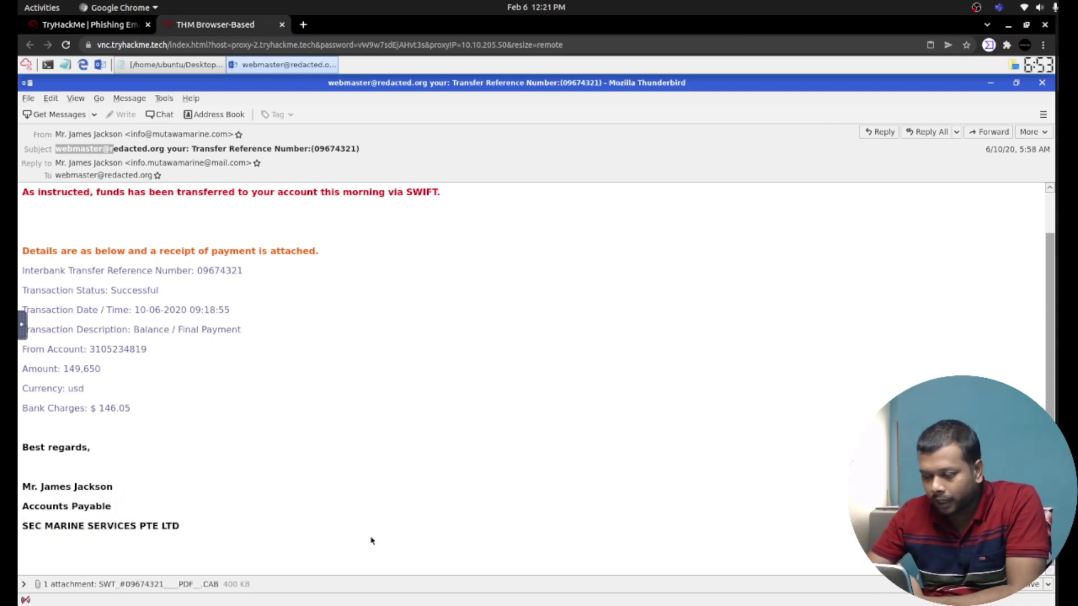
Save the SWT_#09674321____PDF__.CAB attachment to the Desktop folder.
{"action": "left_click", "coordinate": [23, 585]}
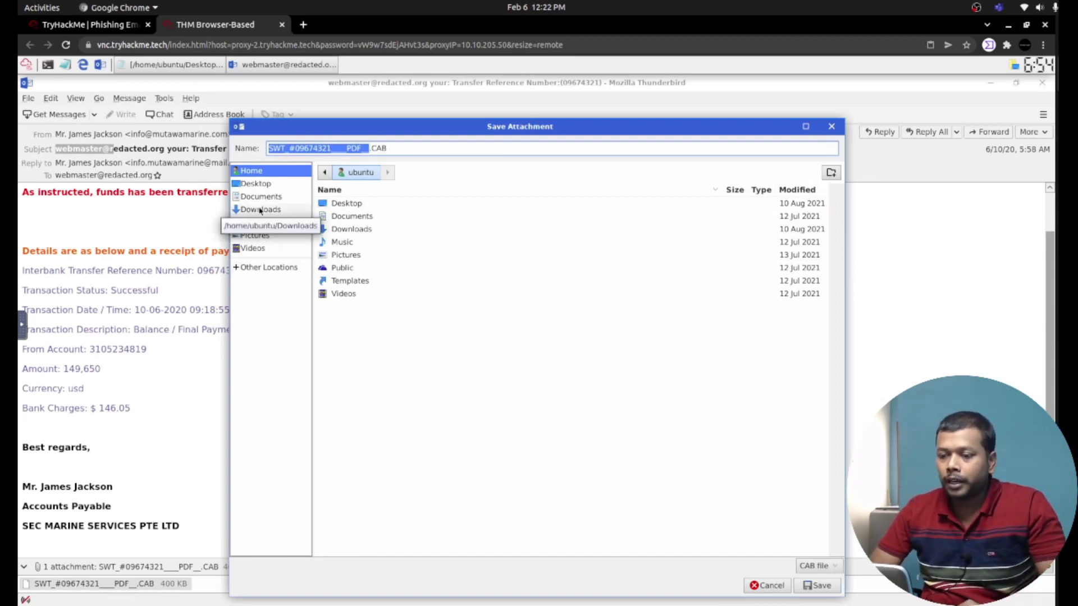
{"action": "left_click", "coordinate": [260, 209]}
{"action": "left_click", "coordinate": [250, 185]}
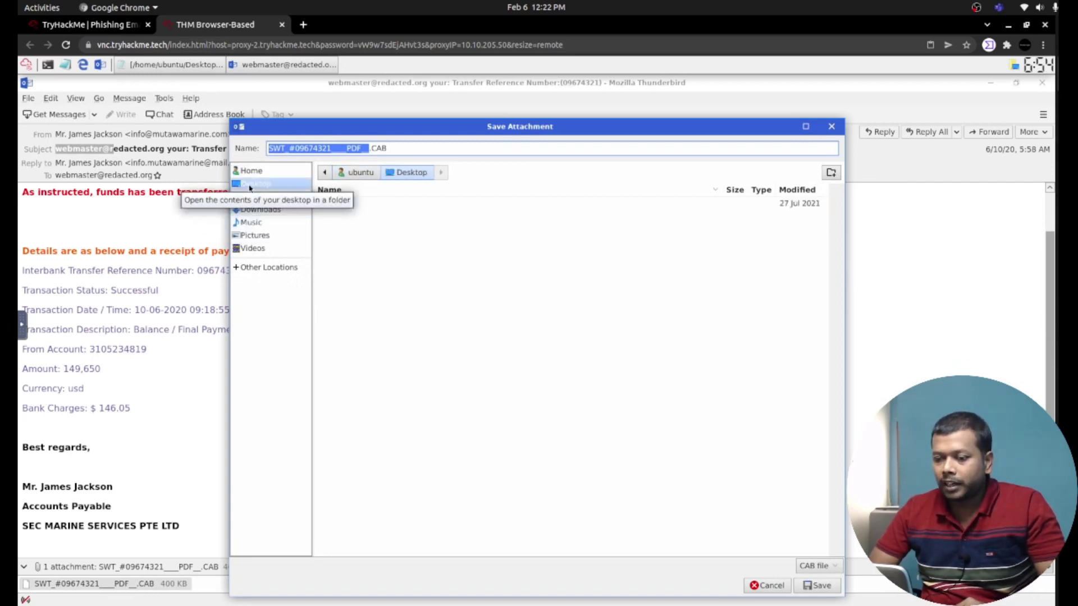
{"action": "left_click", "coordinate": [818, 585]}
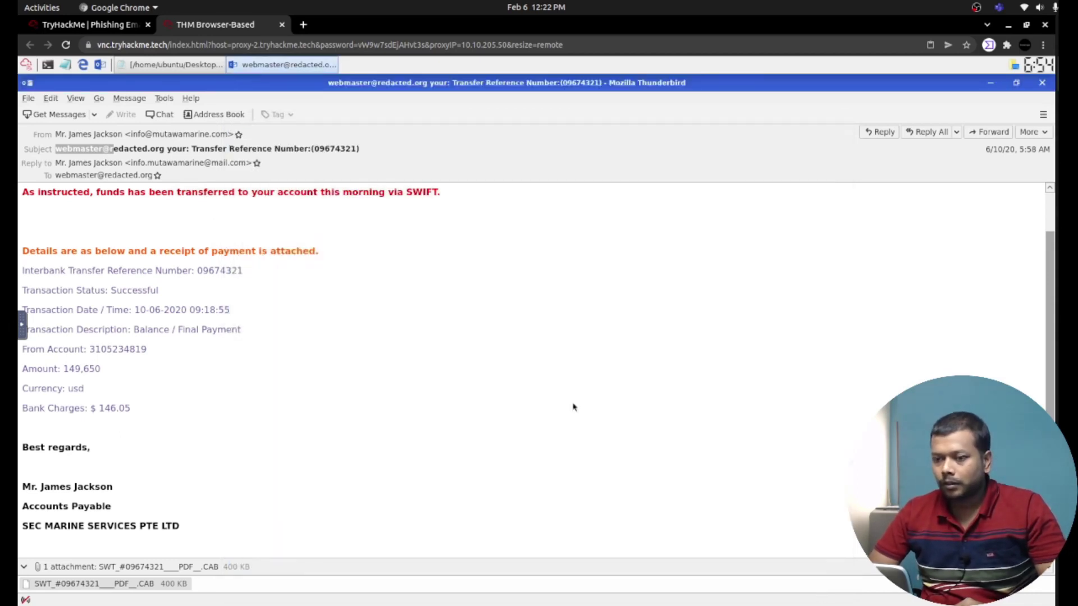
Check the timestamp question, then grab the email's 6/10/20, 5:58 AM date from Thunderbird.
{"action": "left_click", "coordinate": [991, 84]}
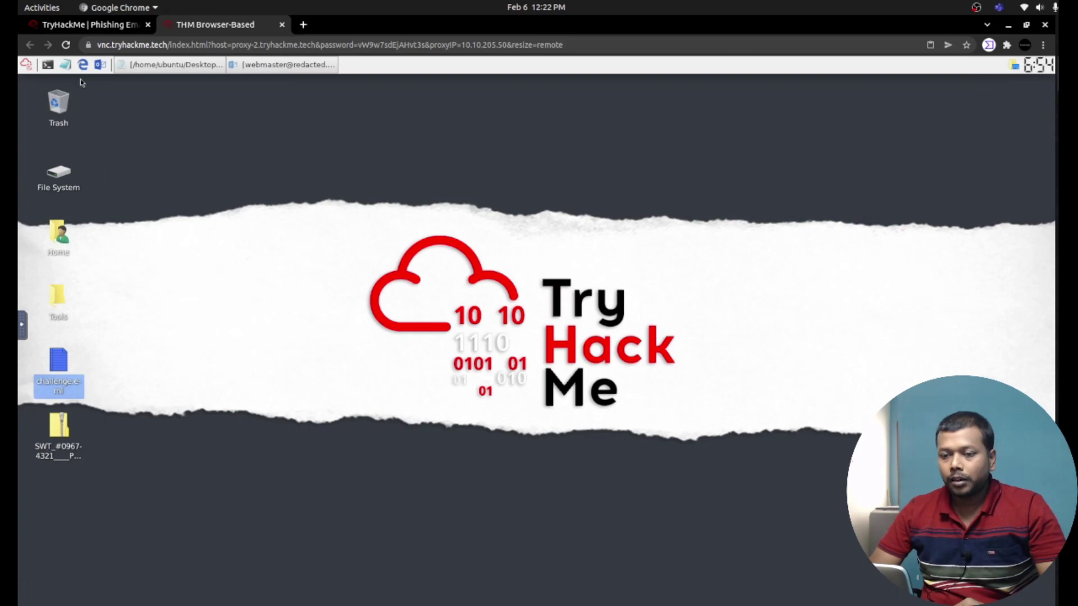
{"action": "left_click", "coordinate": [87, 24]}
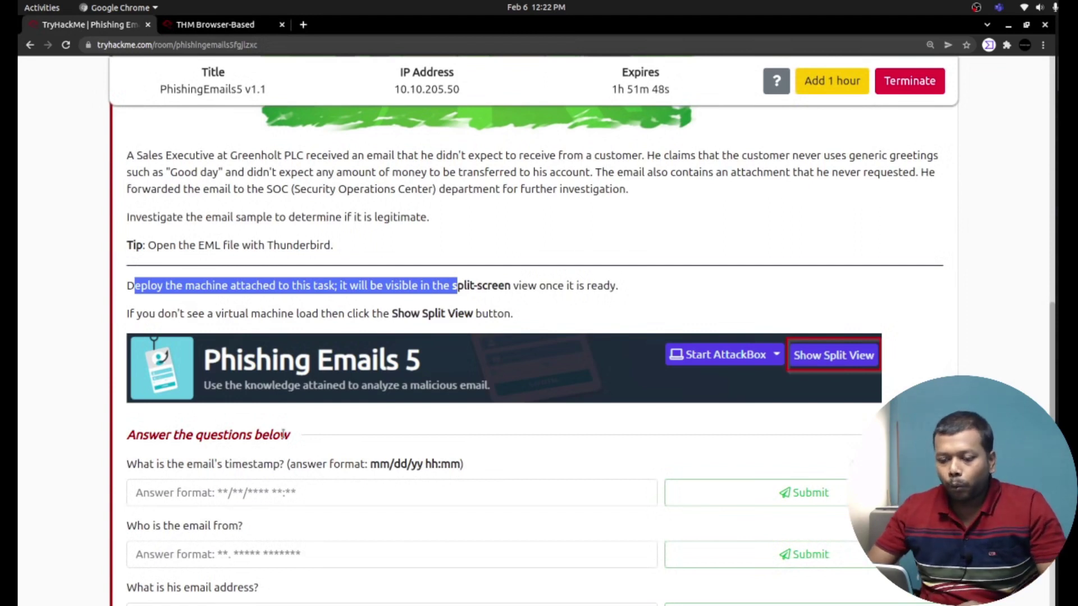
{"action": "triple_click", "coordinate": [202, 464]}
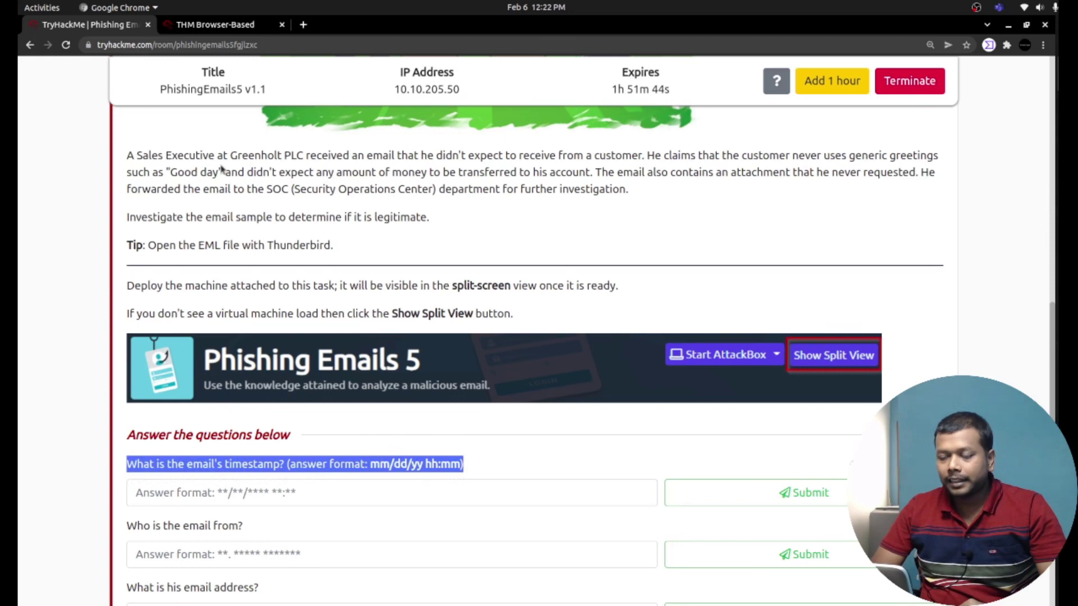
{"action": "left_click", "coordinate": [193, 25]}
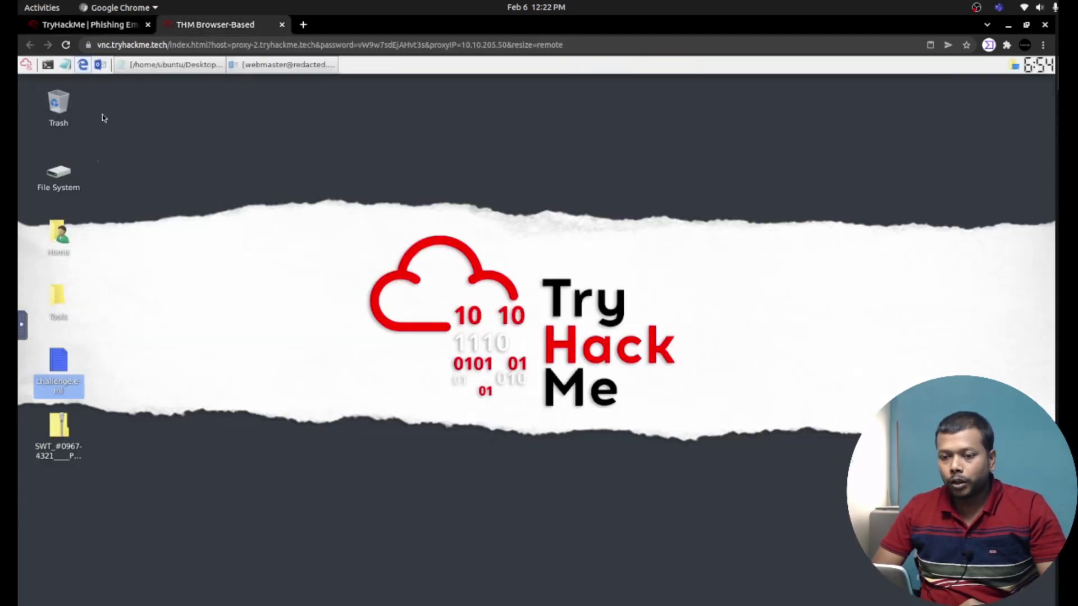
{"action": "left_click", "coordinate": [274, 66]}
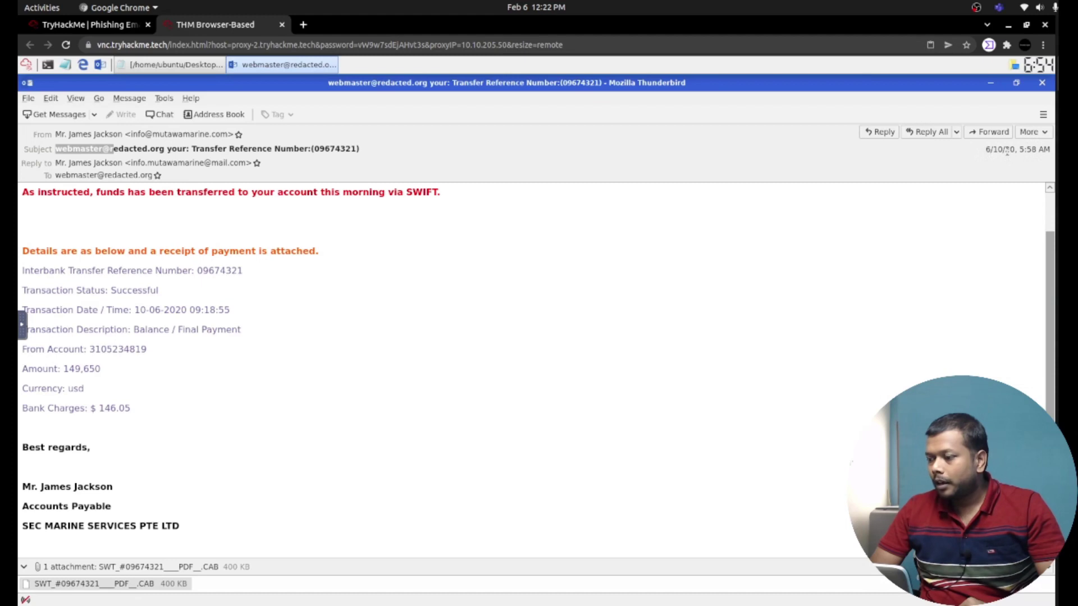
{"action": "triple_click", "coordinate": [1003, 150]}
{"action": "key", "text": "ctrl+c"}
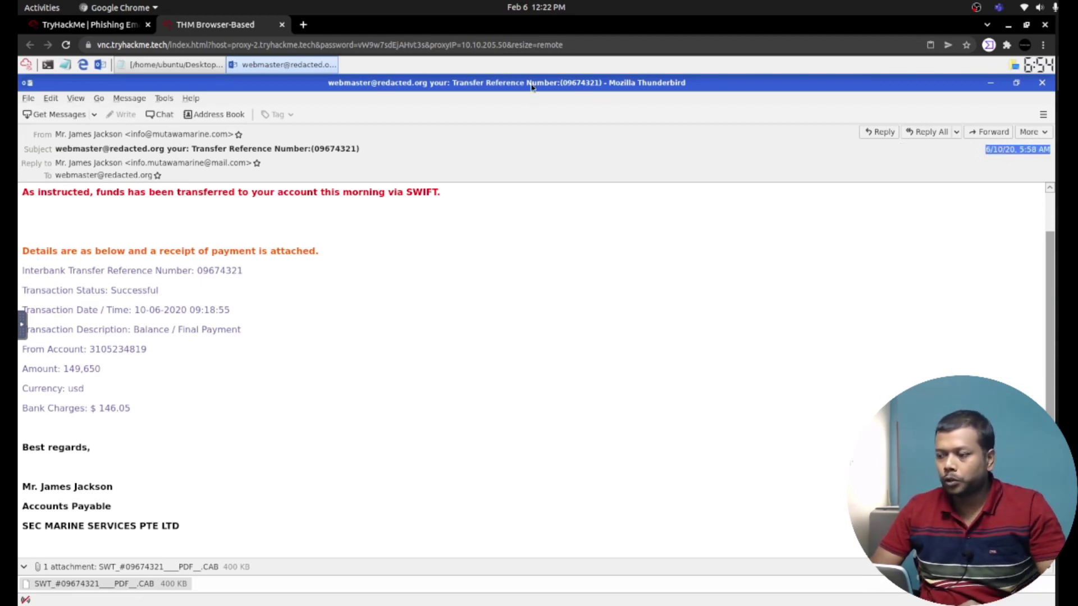
{"action": "left_click", "coordinate": [129, 25]}
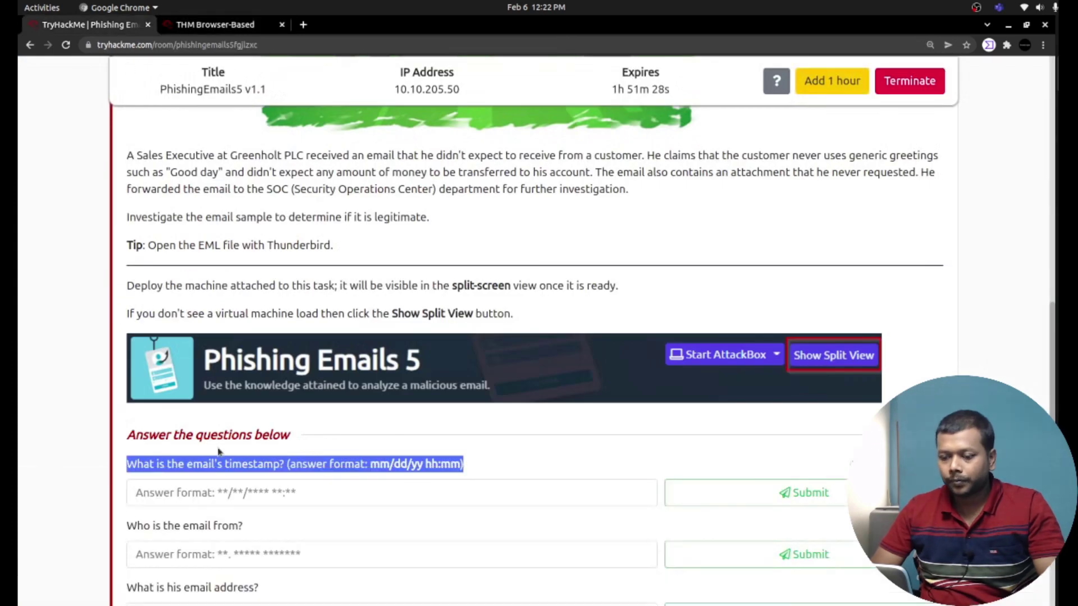
Paste and reformat the timestamp to 06/10/2020 5:58, resubmitting until accepted.
{"action": "left_click", "coordinate": [233, 492]}
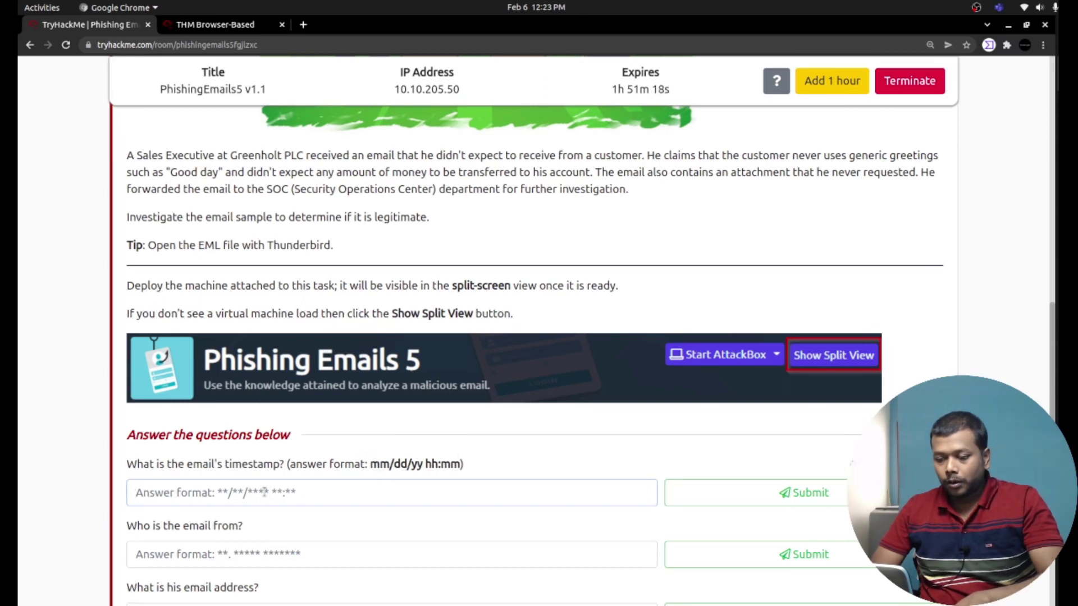
{"action": "key", "text": "ctrl+v"}
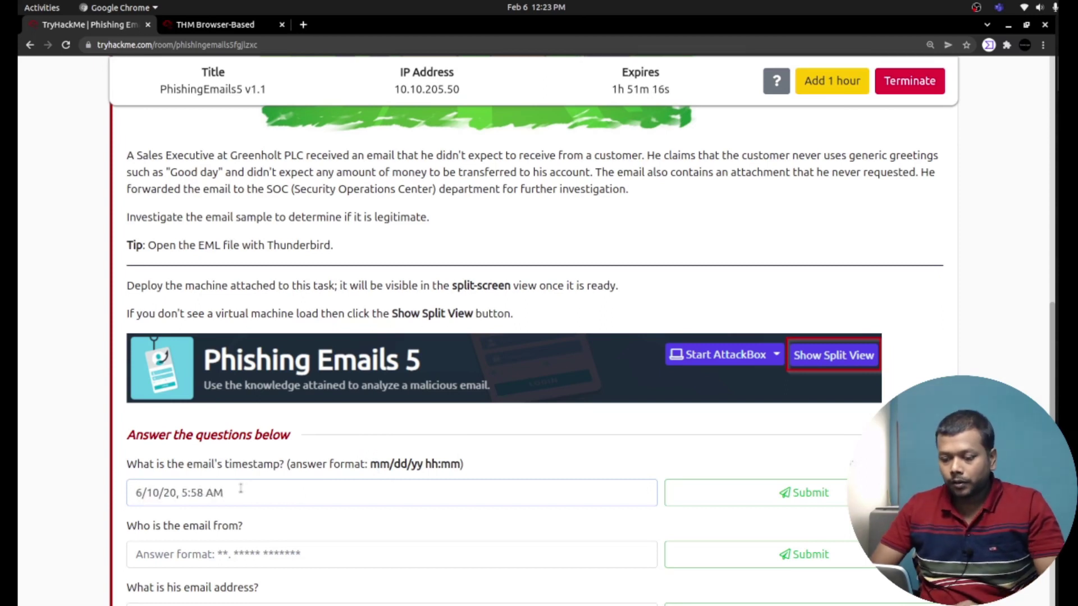
{"action": "key", "text": "BackSpace"}
{"action": "key", "text": "BackSpace"}
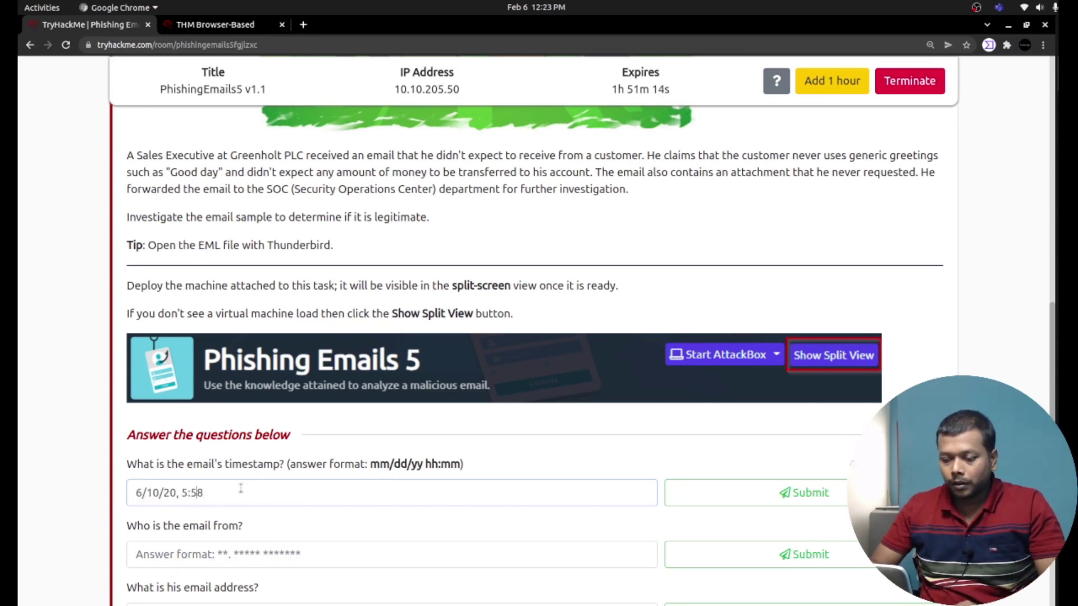
{"action": "key", "text": "Left"}
{"action": "key", "text": "Left"}
{"action": "key", "text": "Left"}
{"action": "key", "text": "Left"}
{"action": "key", "text": "BackSpace"}
{"action": "type", "text": "20"}
{"action": "left_click", "coordinate": [782, 498]}
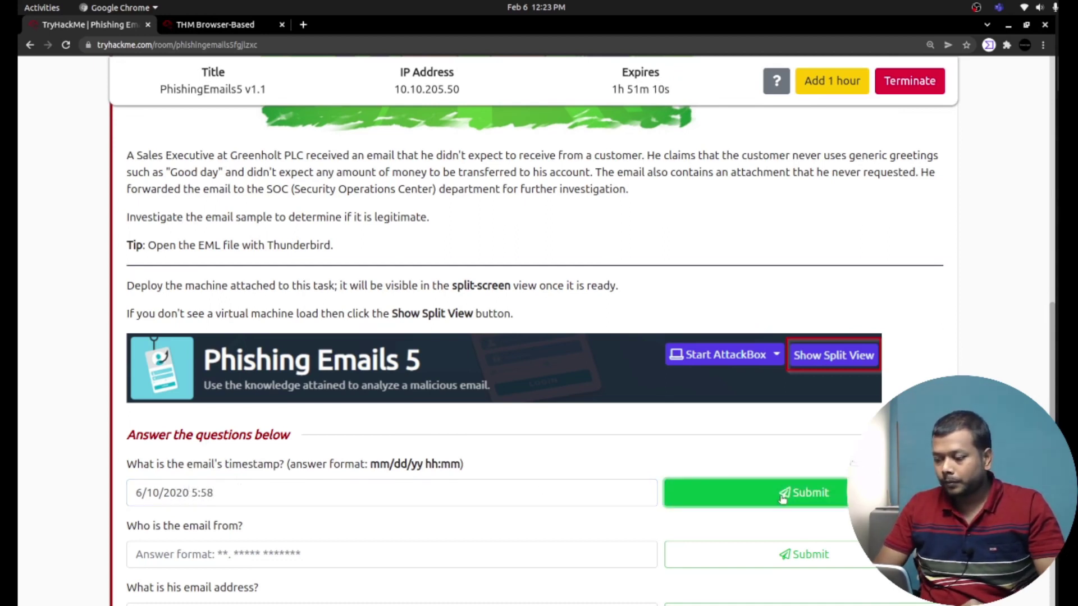
{"action": "left_click", "coordinate": [137, 491]}
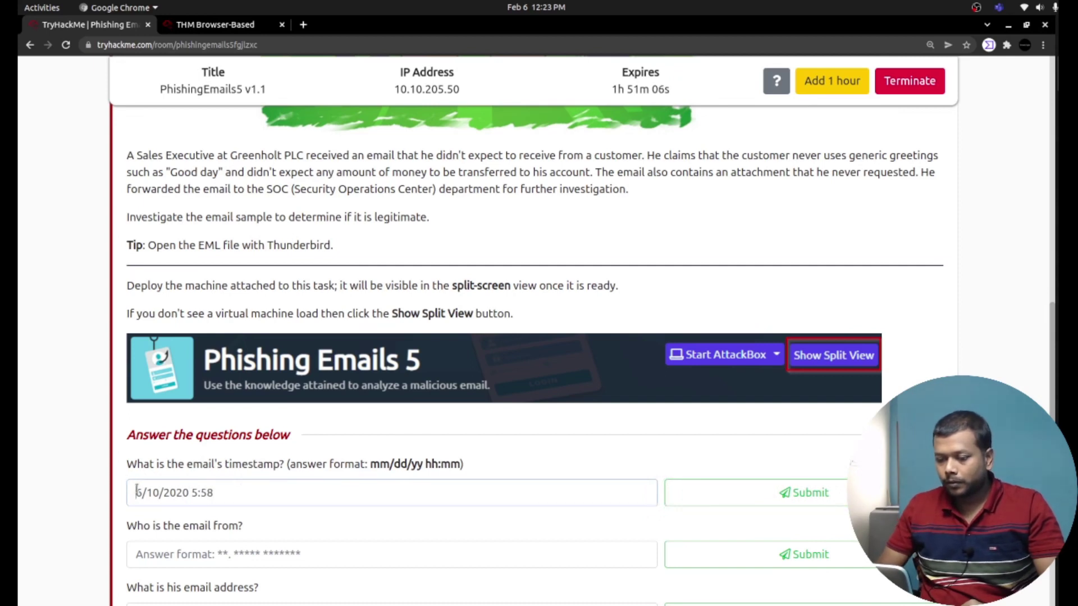
{"action": "type", "text": "0"}
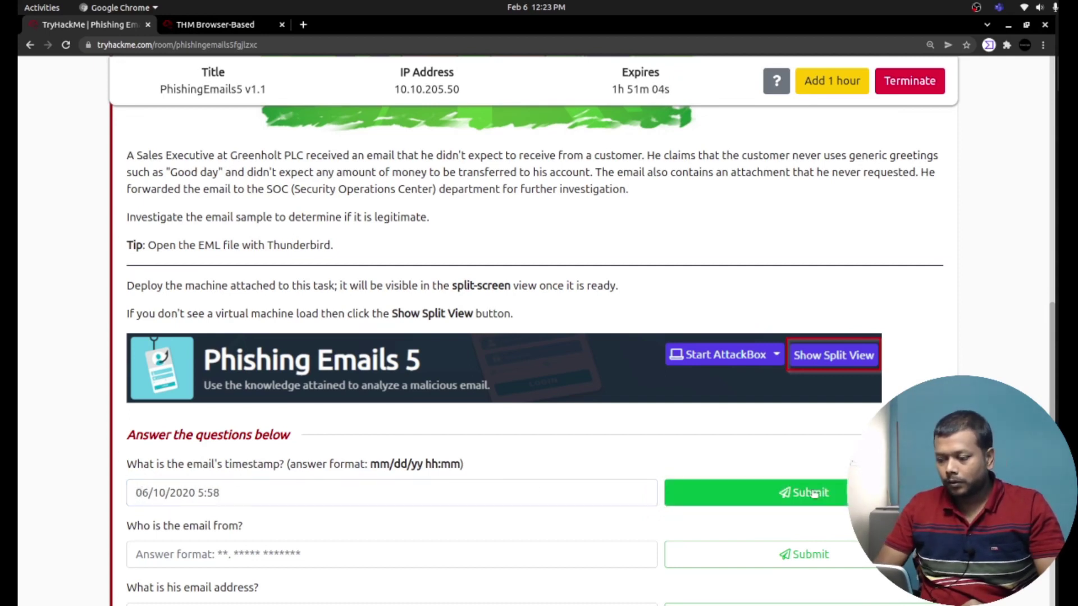
{"action": "left_click", "coordinate": [814, 493]}
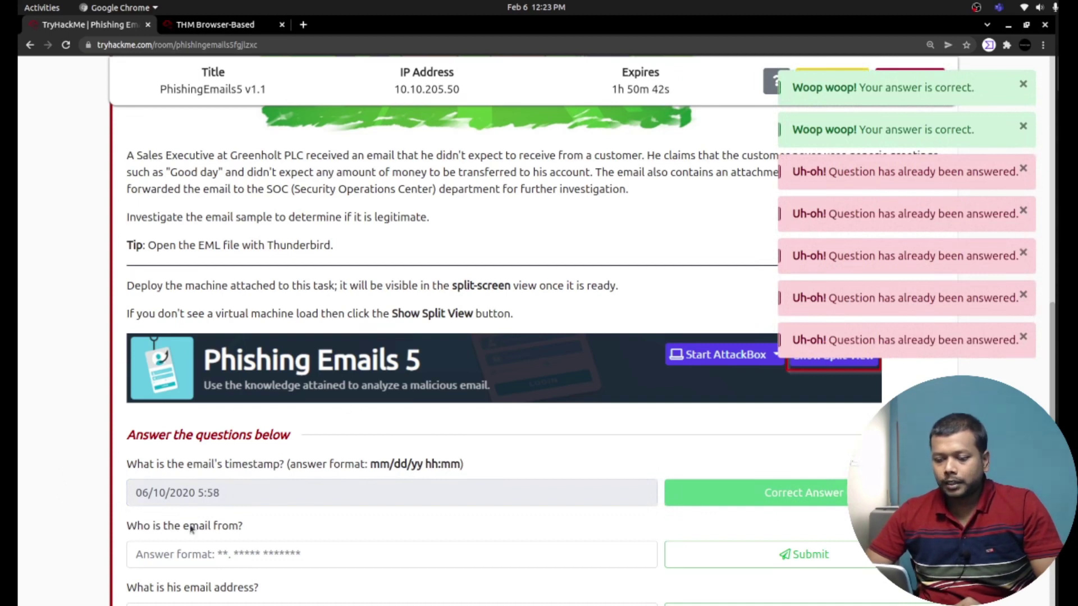
Copy the sender's name from the email signature and submit it for 'Who is the email from?'.
{"action": "scroll", "coordinate": [190, 524], "scroll_direction": "down", "scroll_amount": 3}
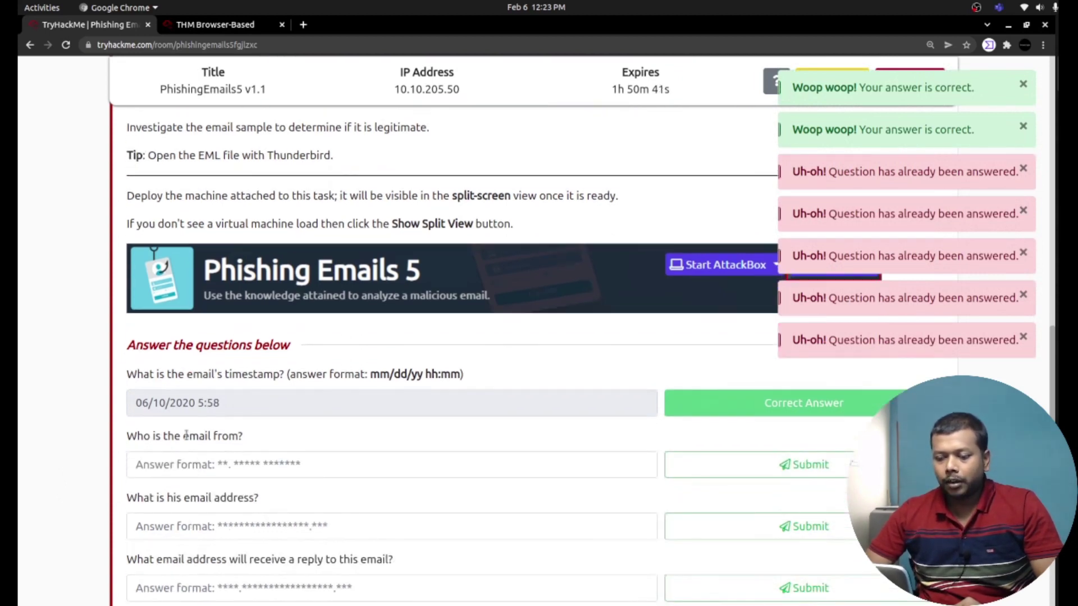
{"action": "left_click", "coordinate": [214, 25]}
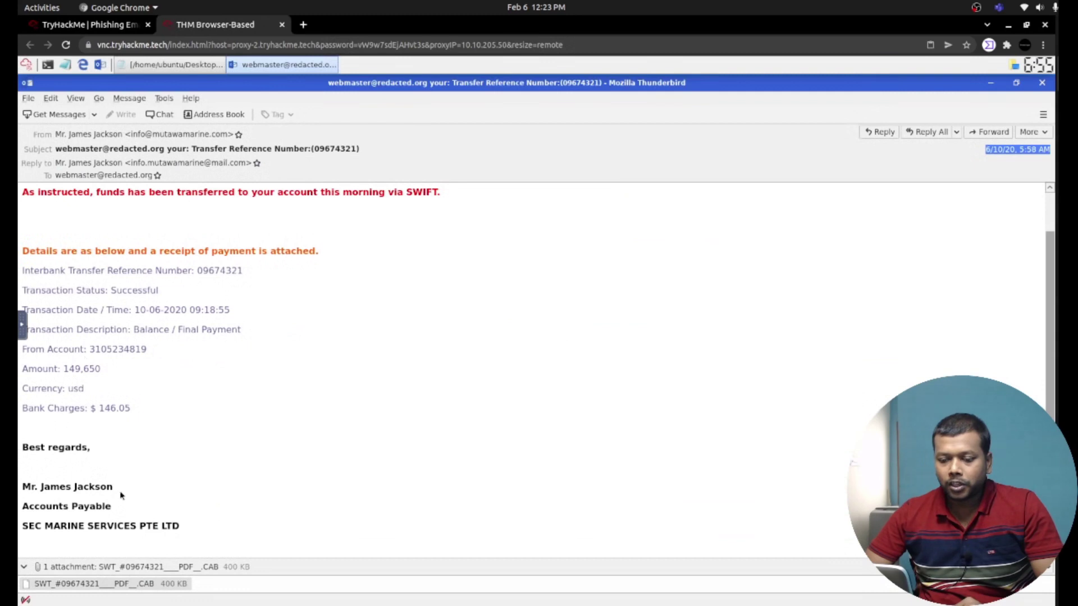
{"action": "left_click_drag", "start_coordinate": [111, 488], "coordinate": [18, 487]}
{"action": "key", "text": "ctrl+c"}
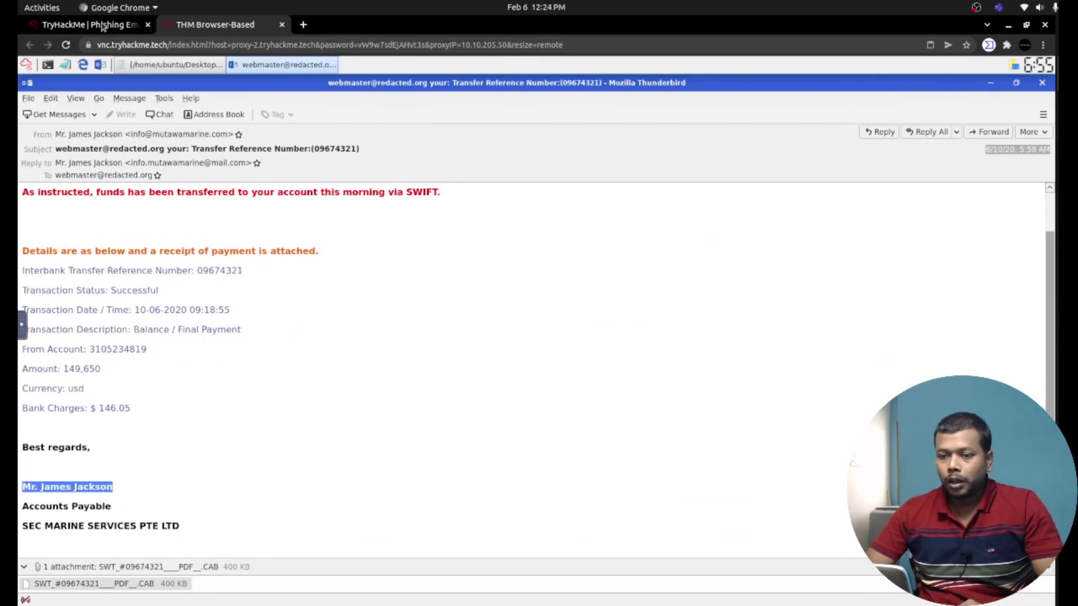
{"action": "left_click", "coordinate": [106, 26]}
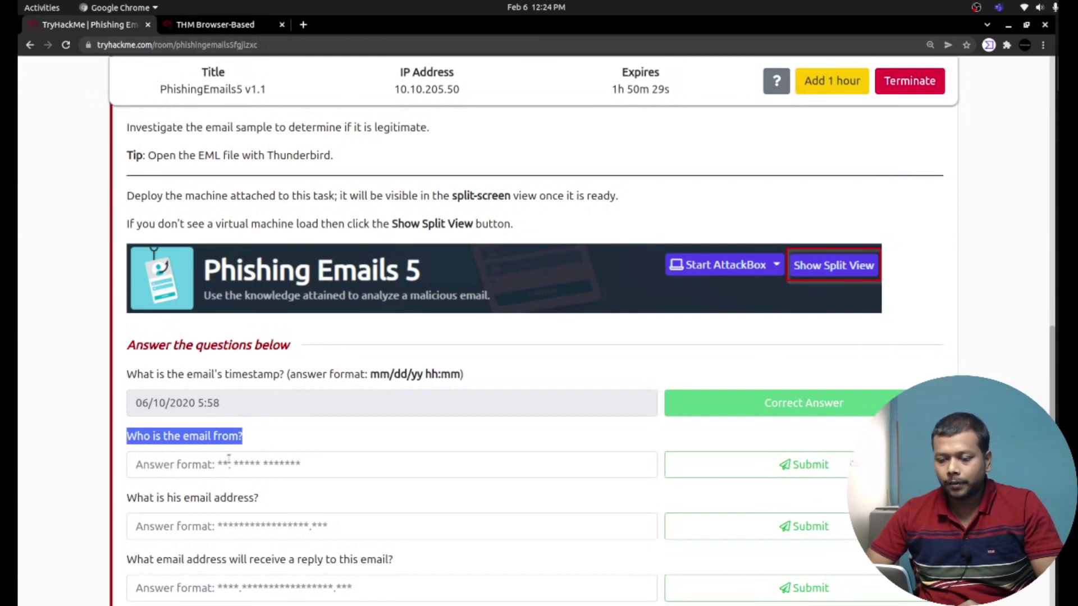
{"action": "left_click", "coordinate": [229, 460]}
{"action": "key", "text": "ctrl+v"}
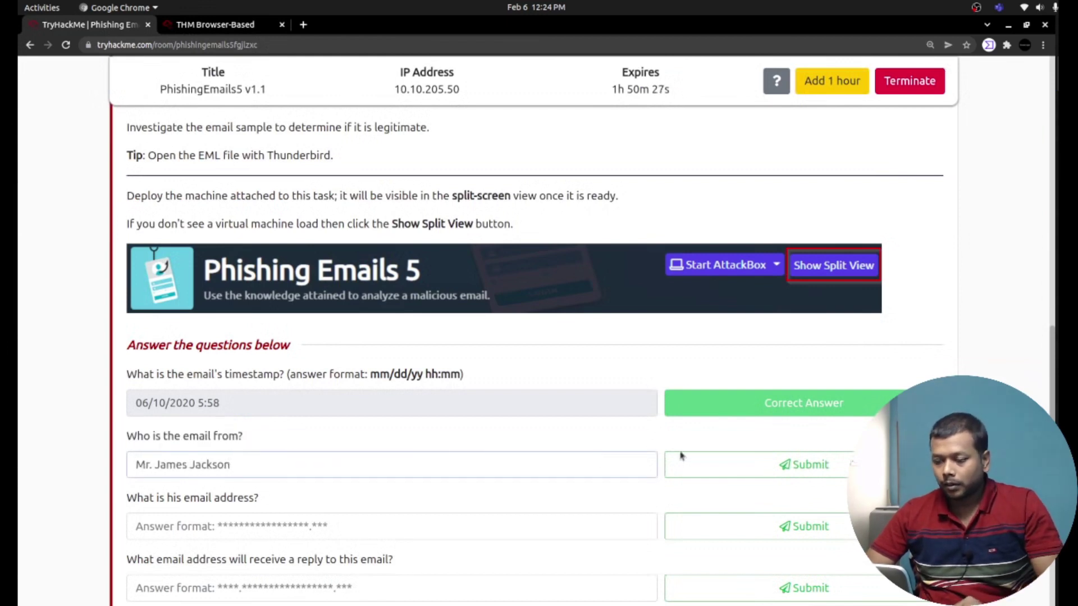
{"action": "left_click", "coordinate": [746, 466]}
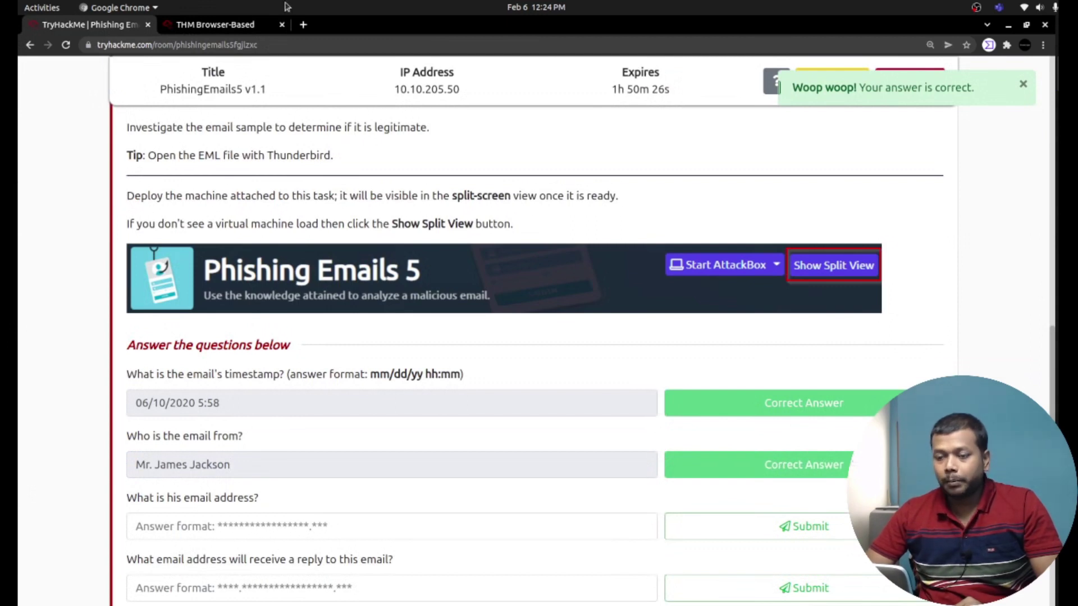
Check the email's From address and submit it for 'What is his email address?'.
{"action": "left_click", "coordinate": [229, 24]}
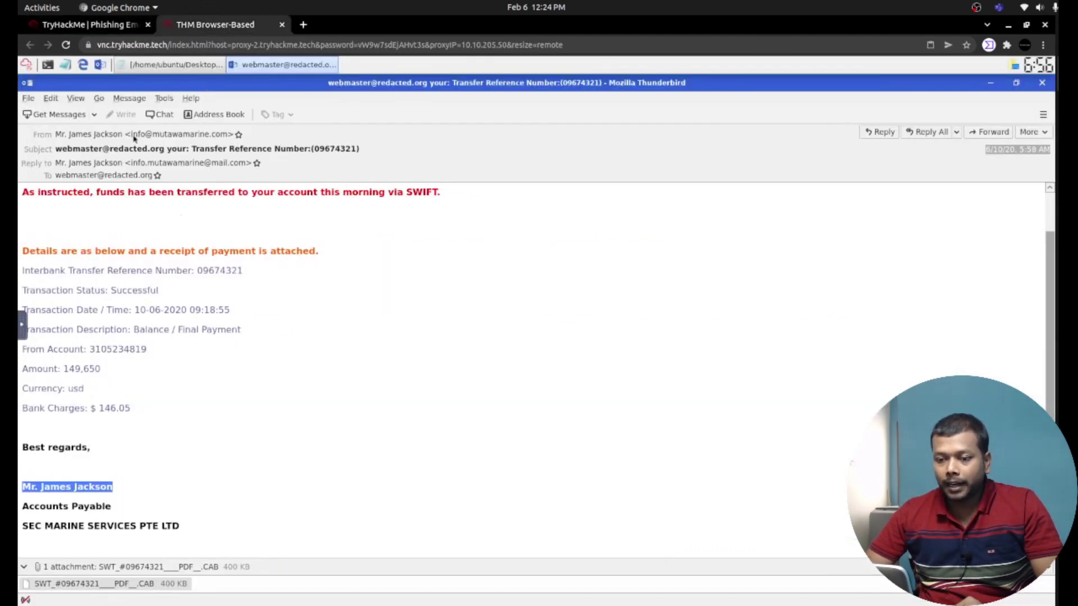
{"action": "left_click", "coordinate": [215, 136]}
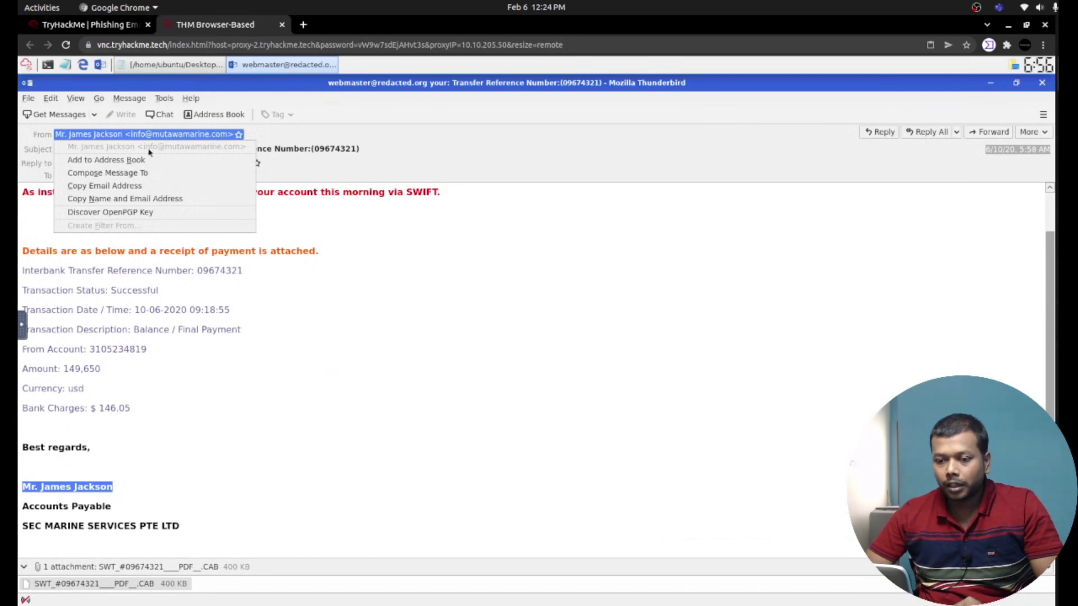
{"action": "left_click", "coordinate": [136, 391]}
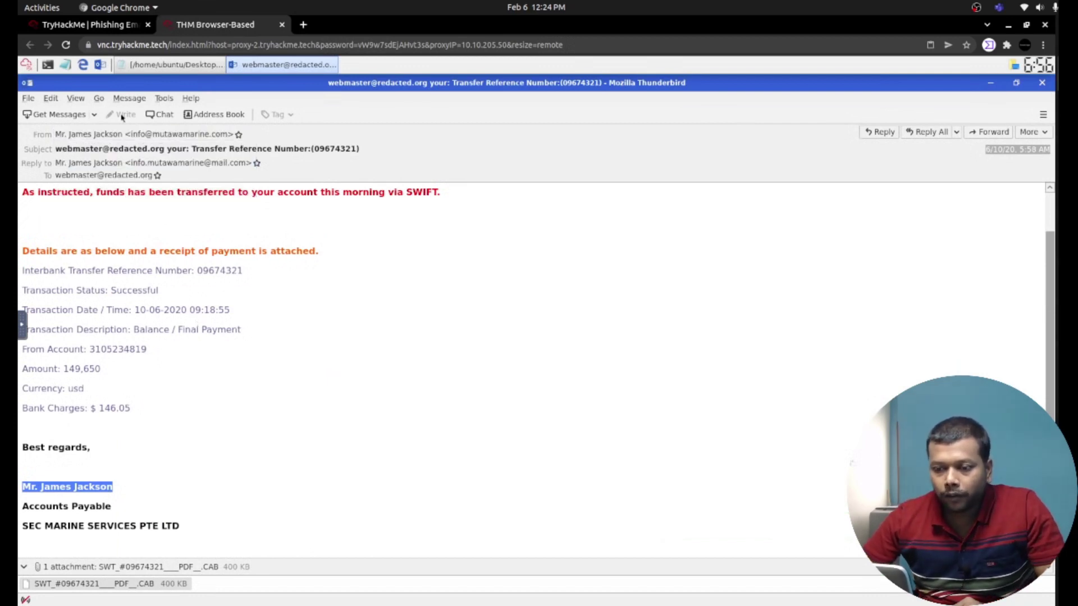
{"action": "left_click", "coordinate": [96, 27]}
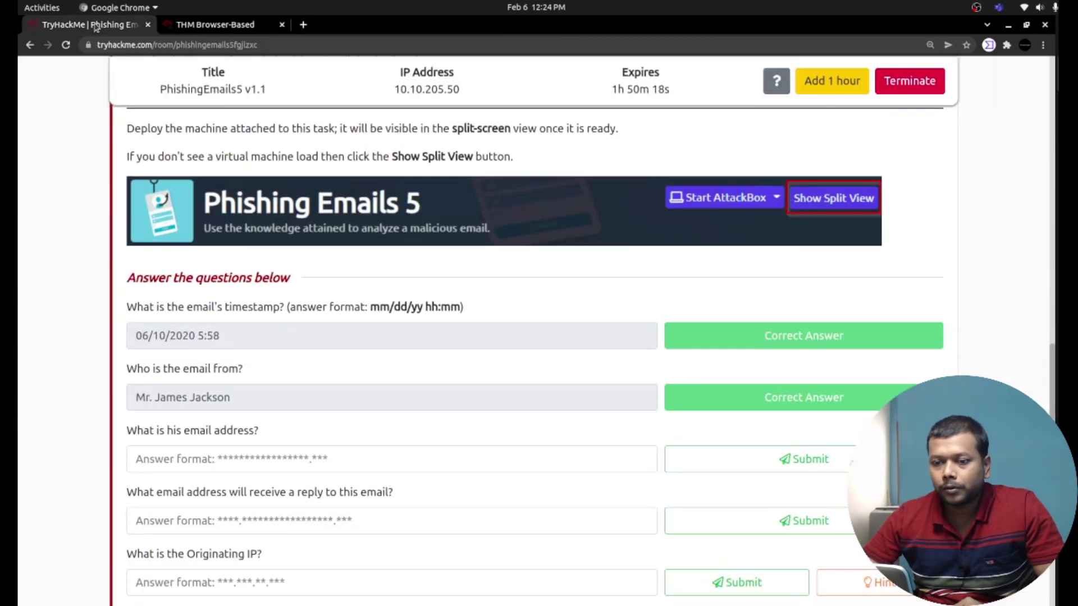
{"action": "left_click", "coordinate": [238, 463]}
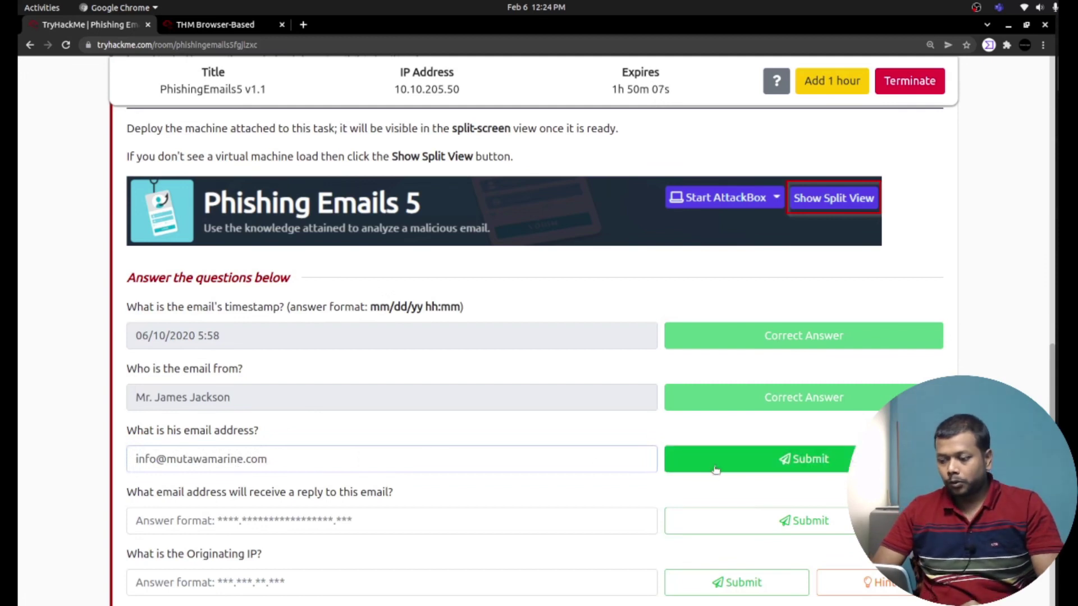
{"action": "left_click", "coordinate": [715, 469]}
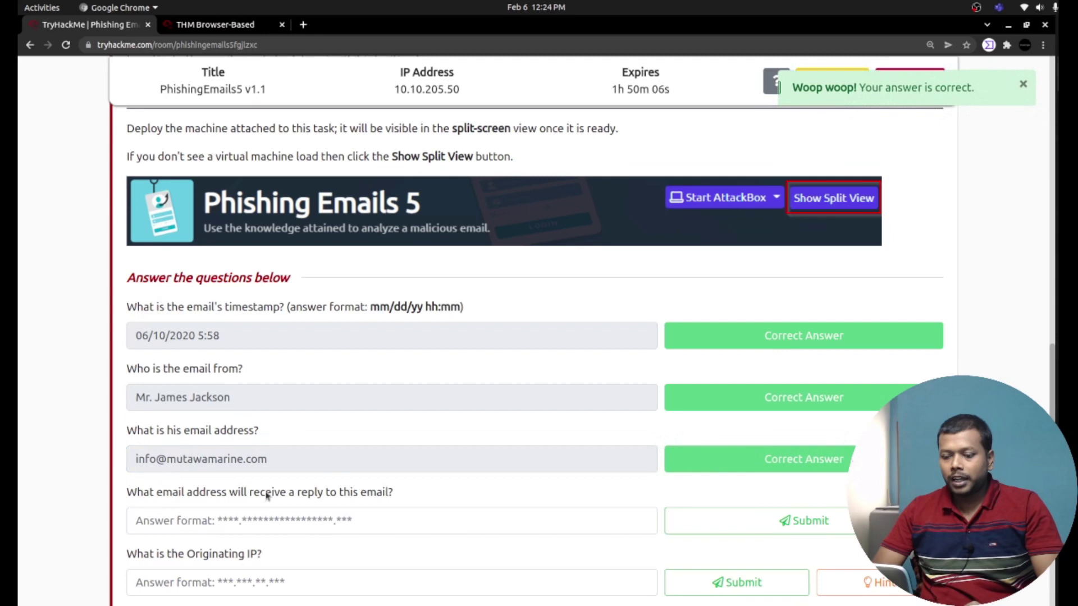
Compare the reply-to question with the email's Reply-to header line.
{"action": "scroll", "coordinate": [235, 493], "scroll_direction": "down", "scroll_amount": 1}
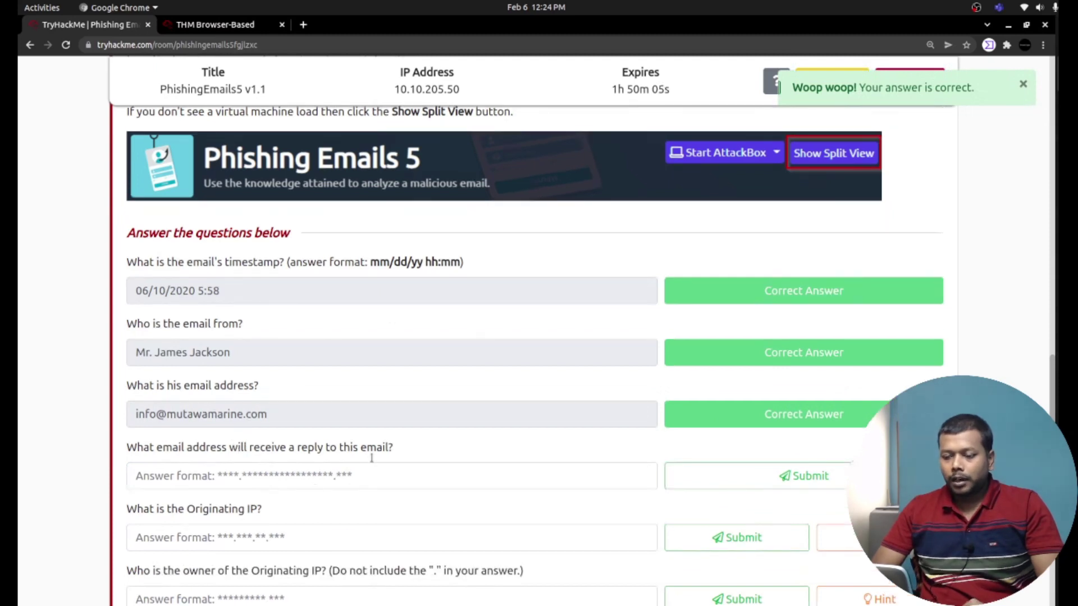
{"action": "left_click", "coordinate": [179, 25]}
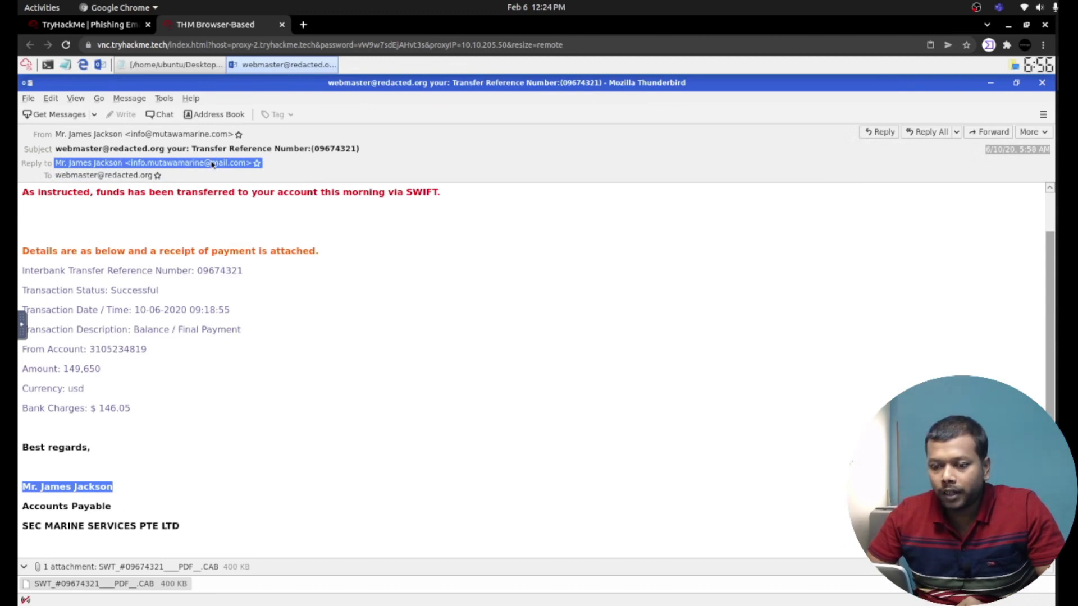
{"action": "left_click", "coordinate": [52, 27]}
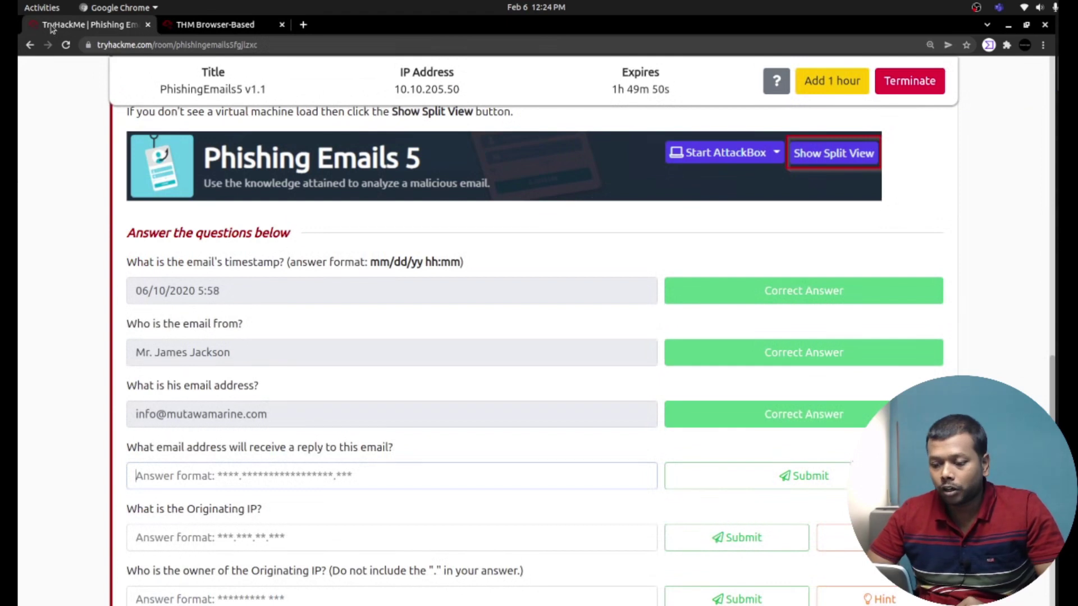
{"action": "triple_click", "coordinate": [246, 449]}
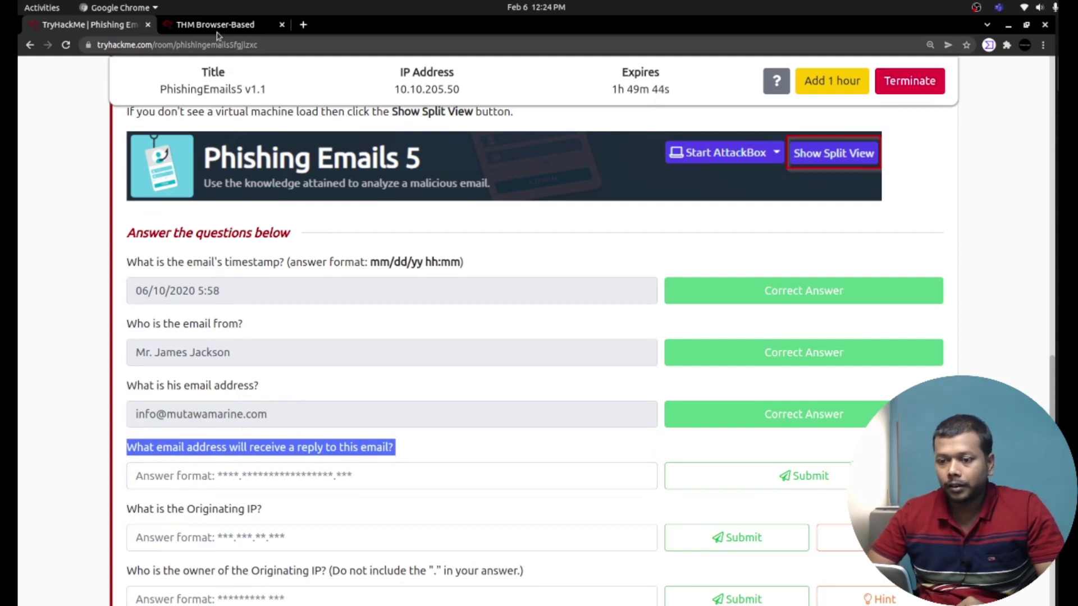
{"action": "left_click", "coordinate": [216, 27]}
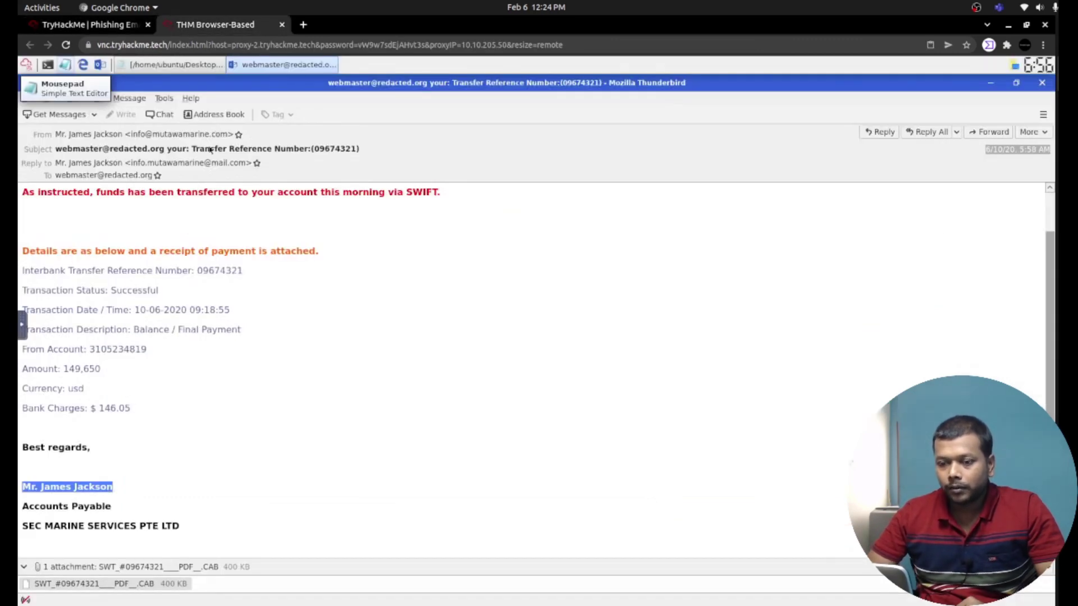
{"action": "triple_click", "coordinate": [143, 165]}
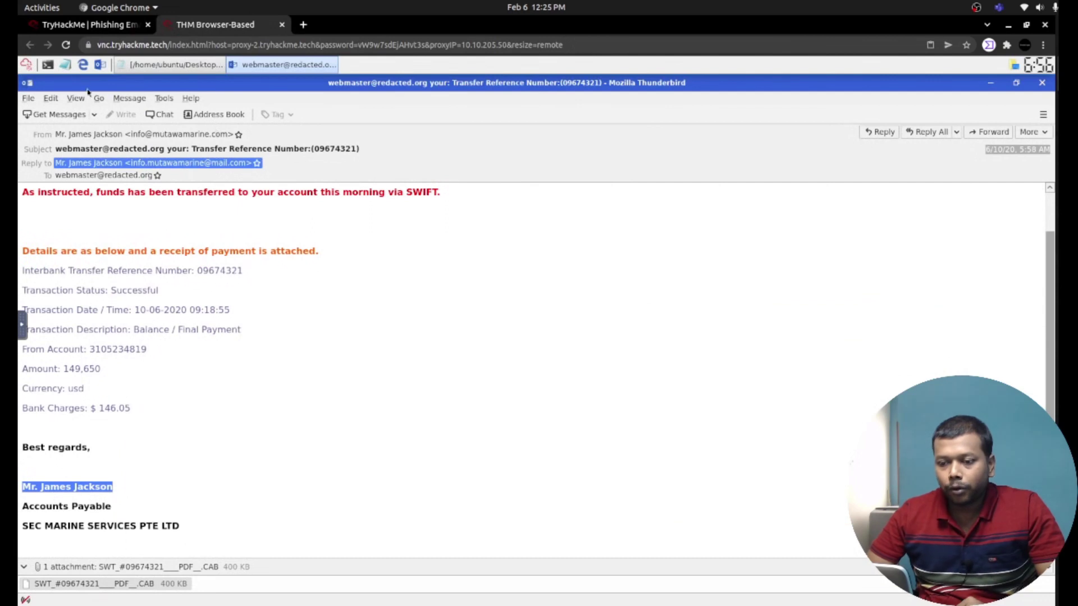
{"action": "left_click", "coordinate": [77, 28]}
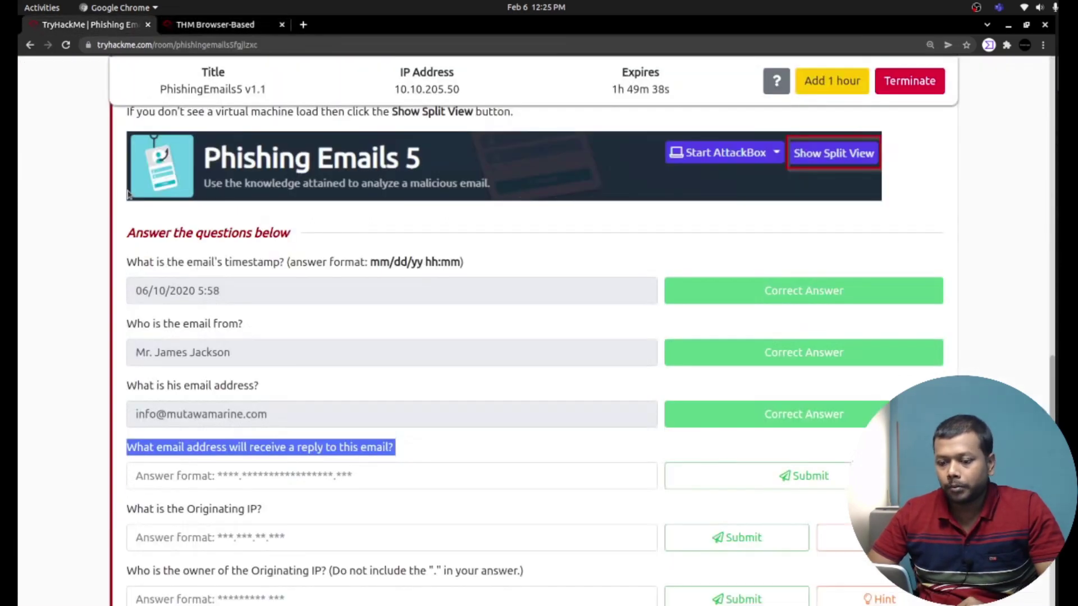
Enter the reply-to address as the answer and submit it.
{"action": "left_click", "coordinate": [221, 476]}
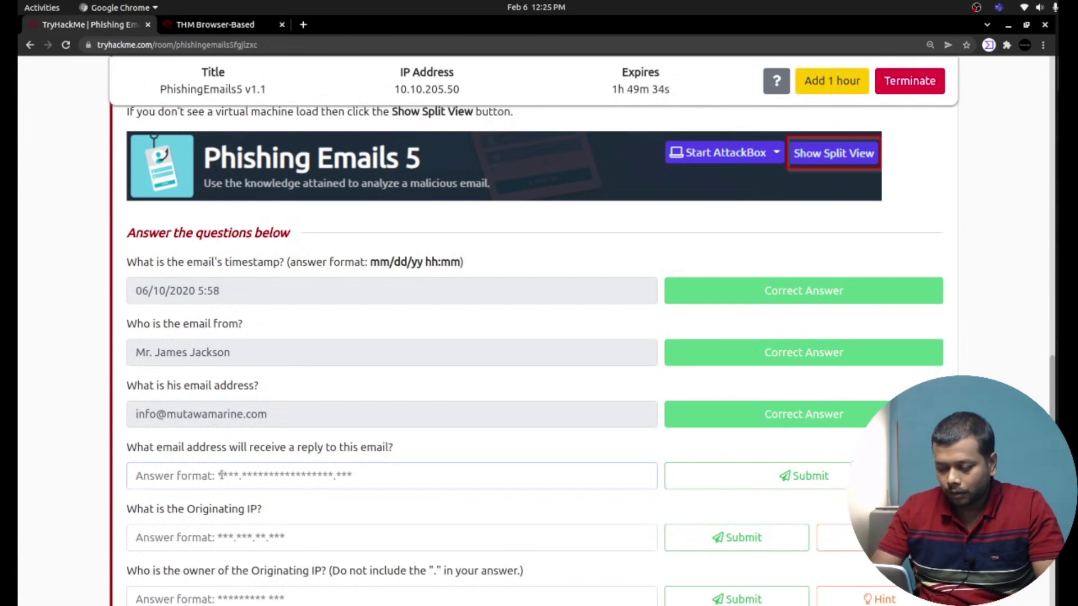
{"action": "type", "text": "info@"}
{"action": "left_click", "coordinate": [233, 26]}
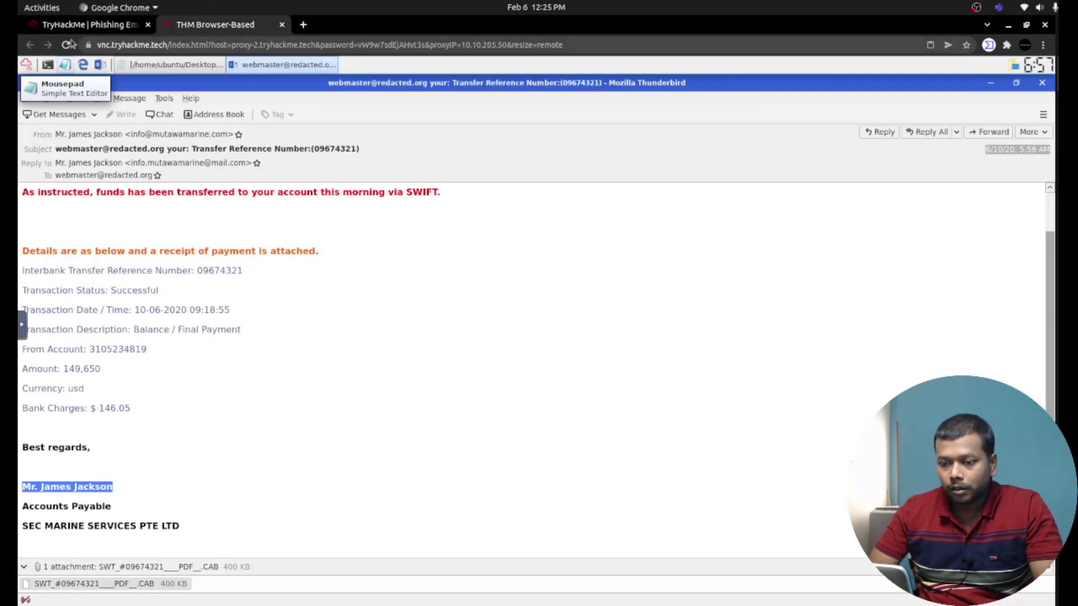
{"action": "left_click", "coordinate": [70, 25]}
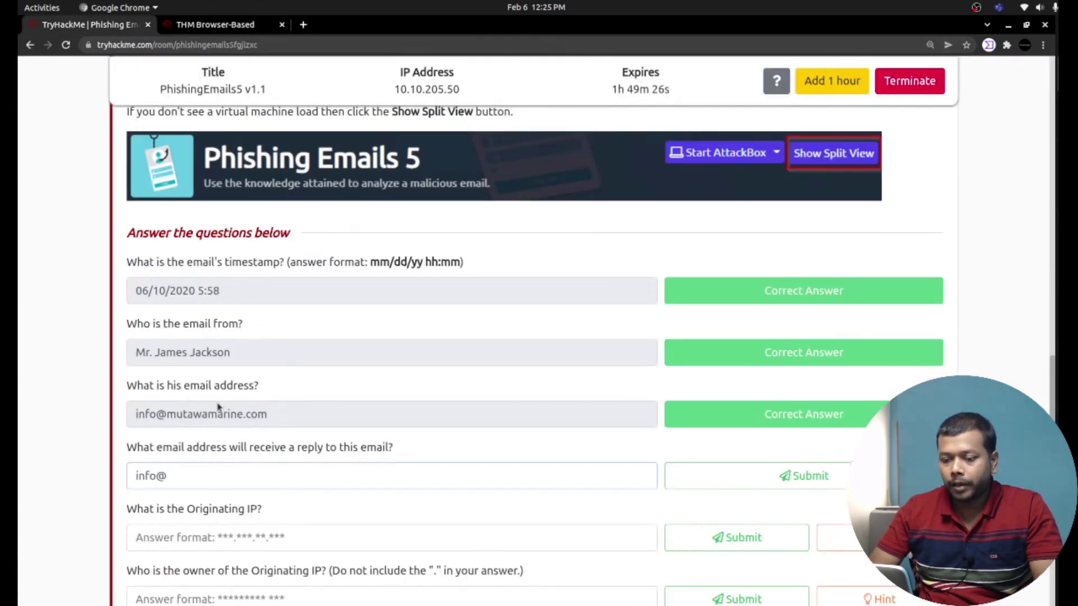
{"action": "key", "text": "BackSpace"}
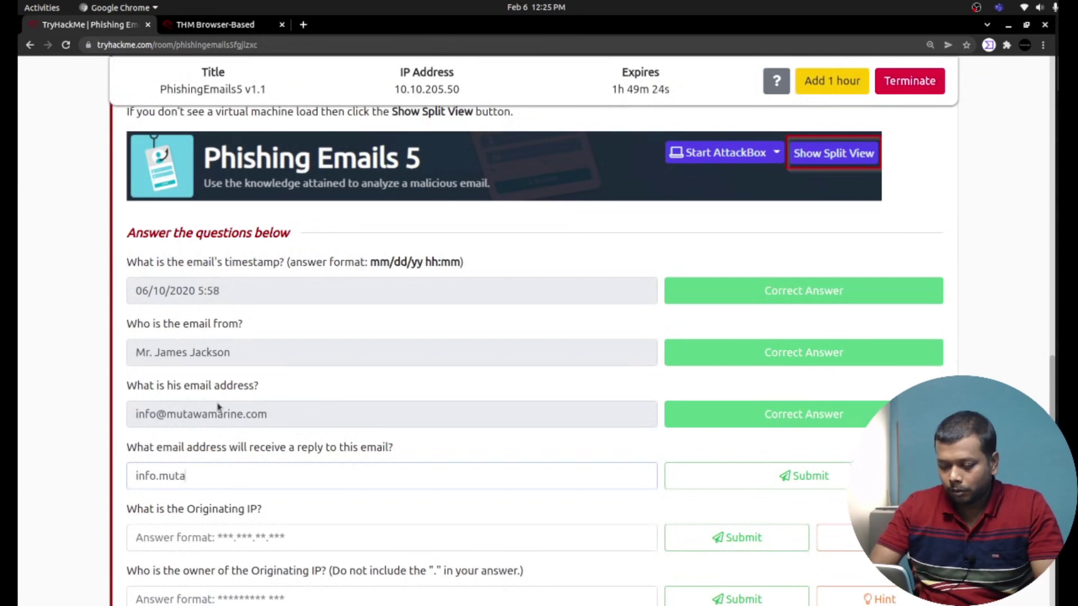
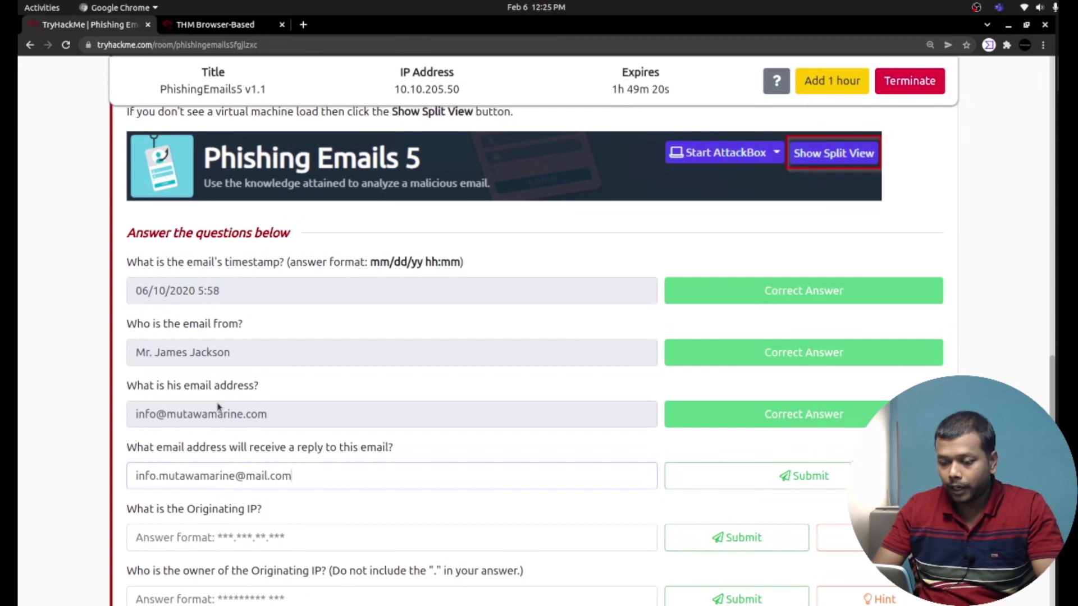
{"action": "left_click", "coordinate": [746, 470]}
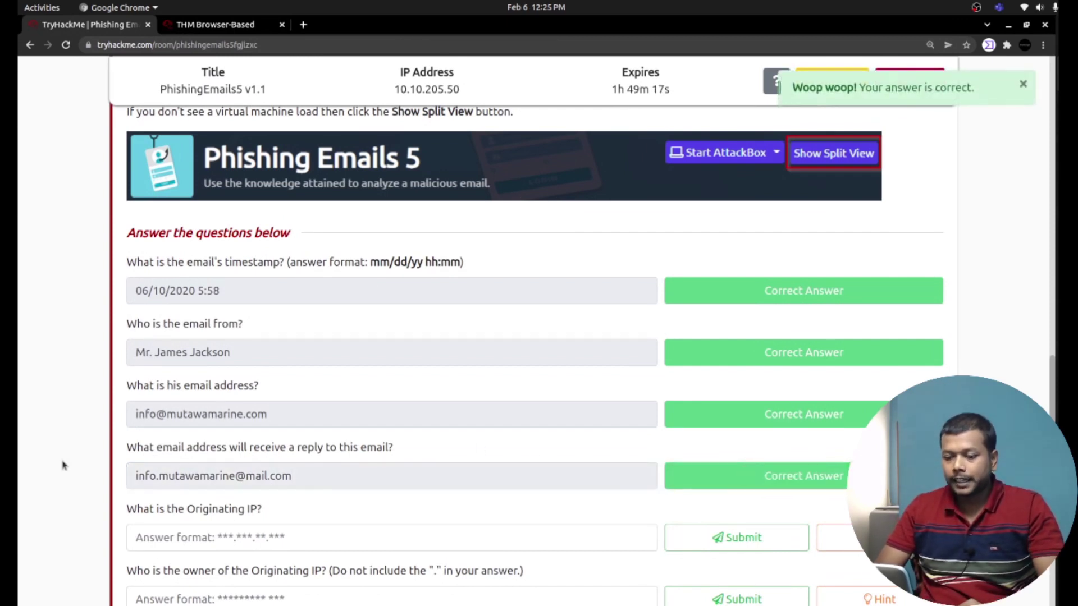
Read the hint for the Originating IP question, then close it.
{"action": "triple_click", "coordinate": [247, 511]}
{"action": "scroll", "coordinate": [247, 511], "scroll_direction": "down", "scroll_amount": 2}
{"action": "left_click", "coordinate": [833, 470]}
{"action": "triple_click", "coordinate": [454, 132]}
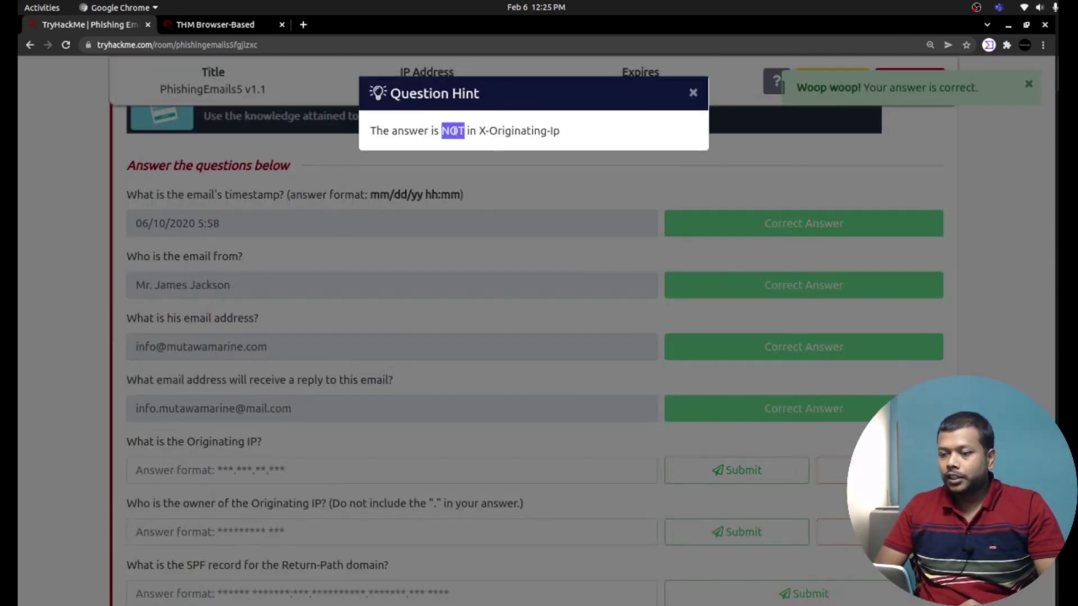
{"action": "double_click", "coordinate": [516, 132]}
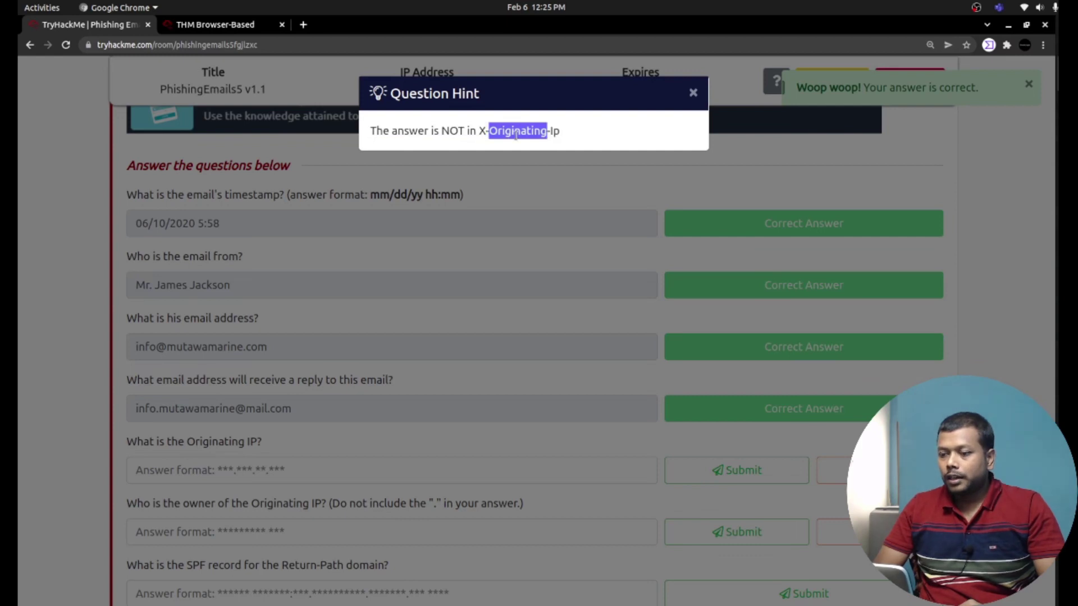
{"action": "left_click", "coordinate": [694, 94]}
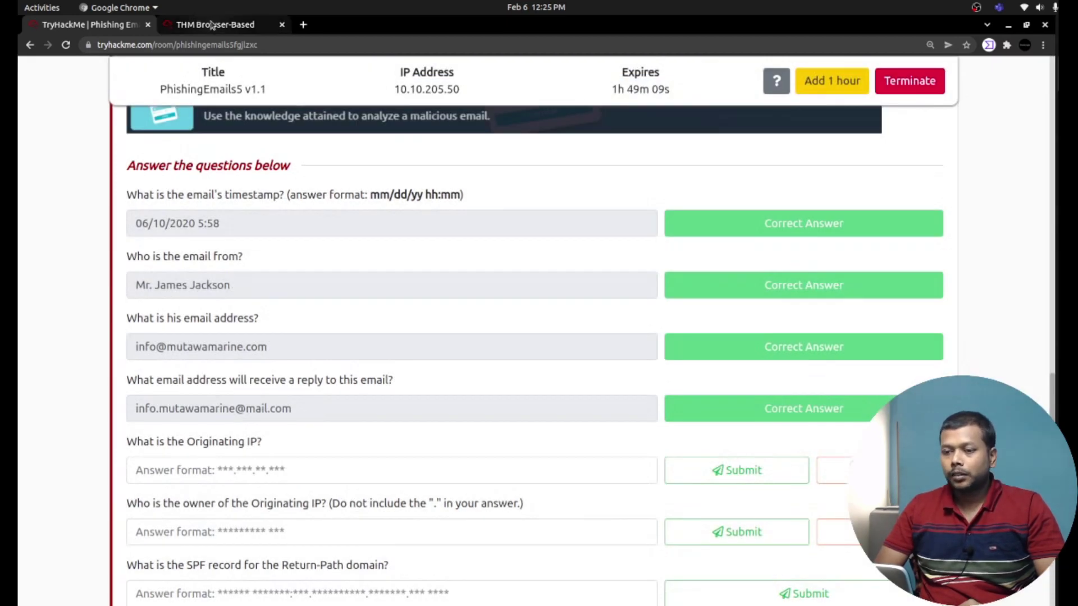
Leave Thunderbird's message view and bring challenge.eml's raw headers up in Mousepad.
{"action": "left_click", "coordinate": [212, 25]}
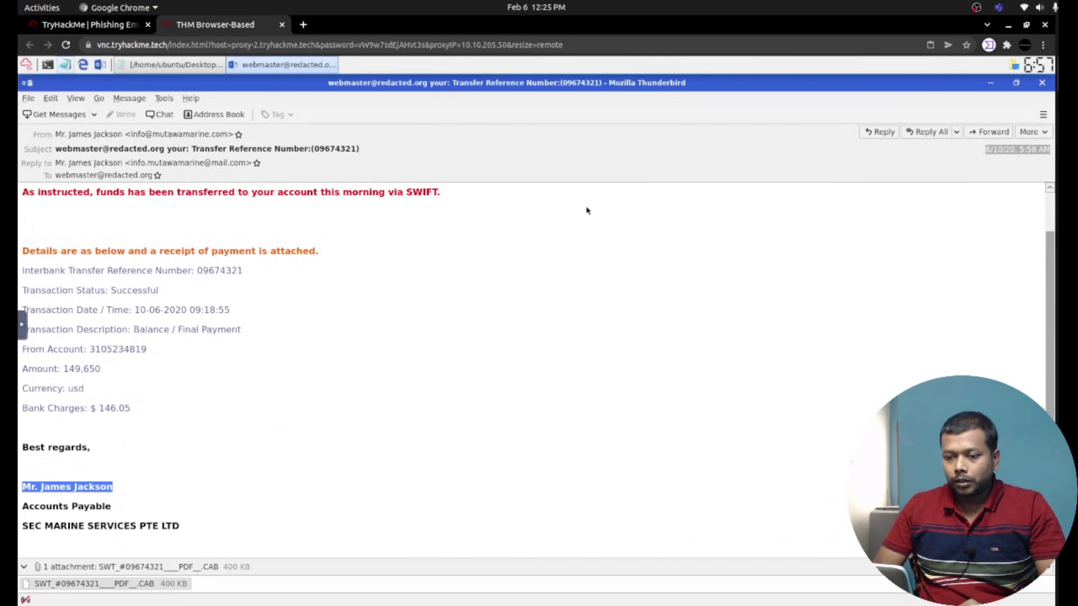
{"action": "left_click", "coordinate": [1045, 133]}
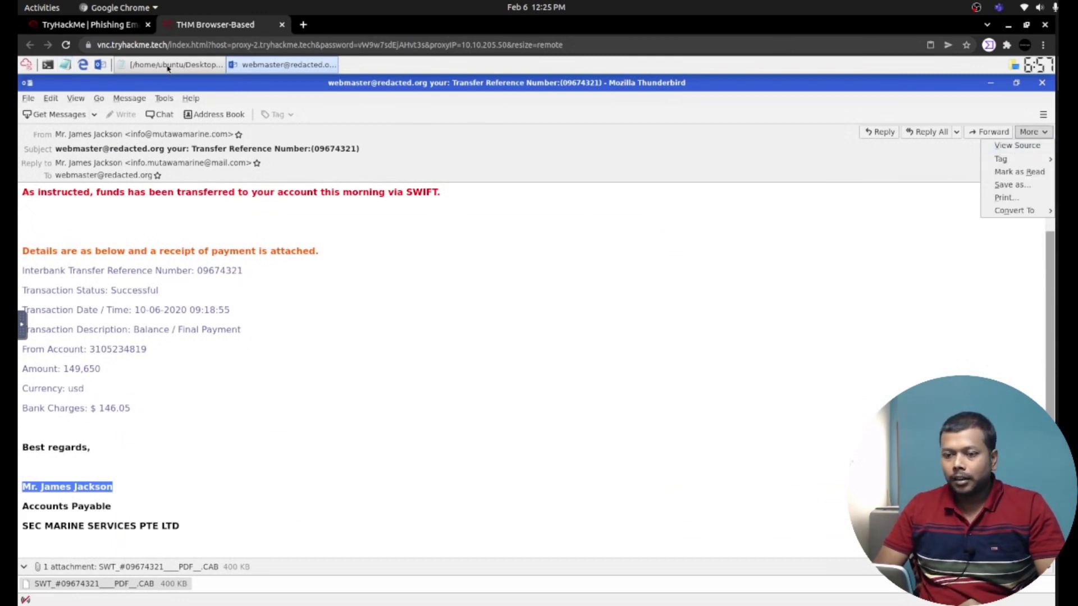
{"action": "key", "text": "Escape"}
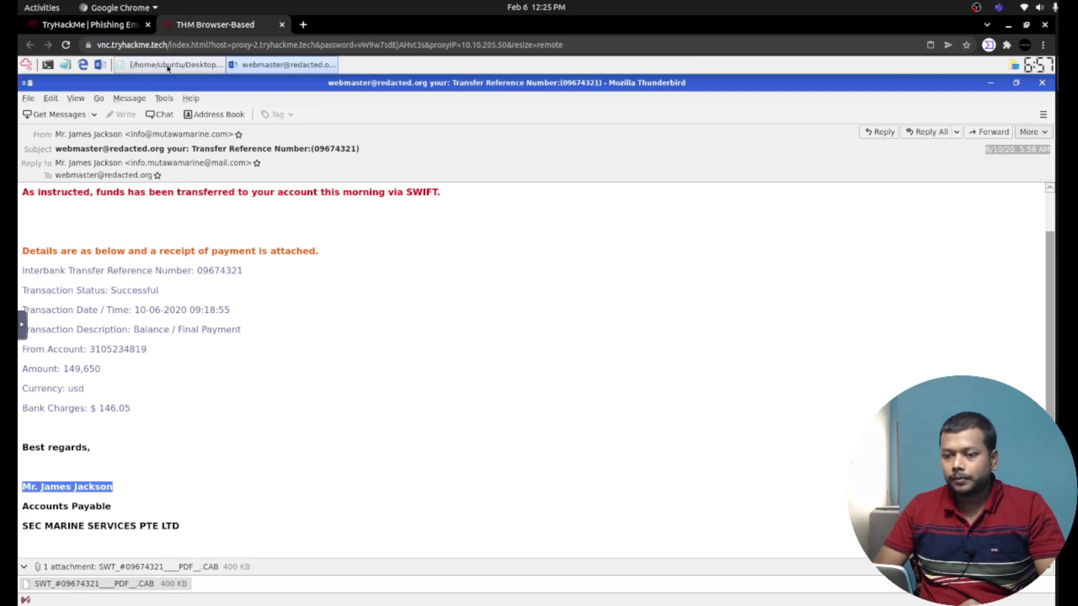
{"action": "left_click", "coordinate": [178, 65]}
{"action": "key", "text": "alt+Tab"}
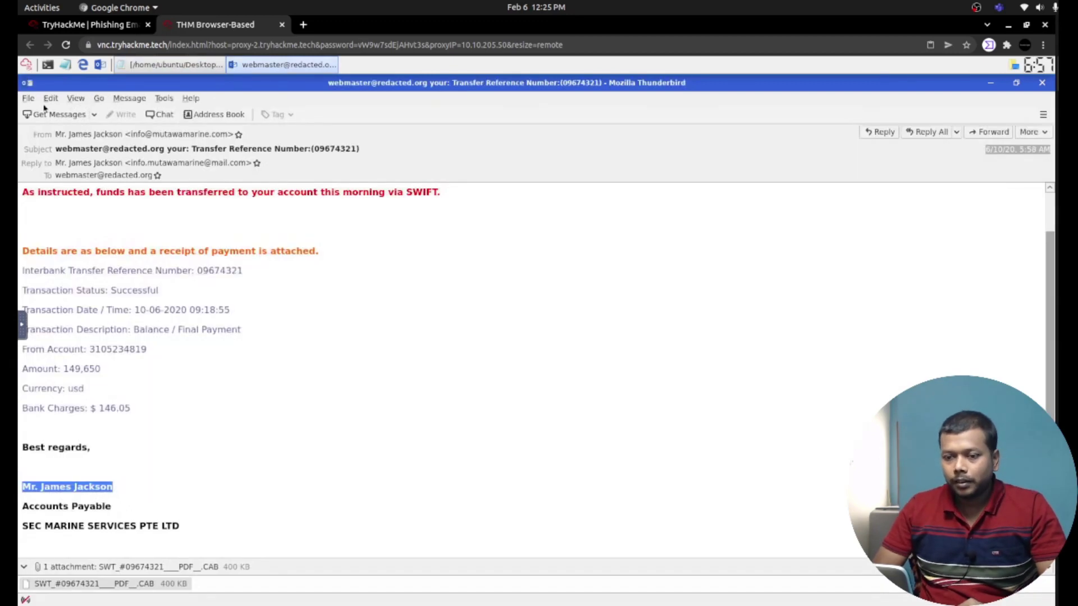
{"action": "left_click", "coordinate": [166, 65]}
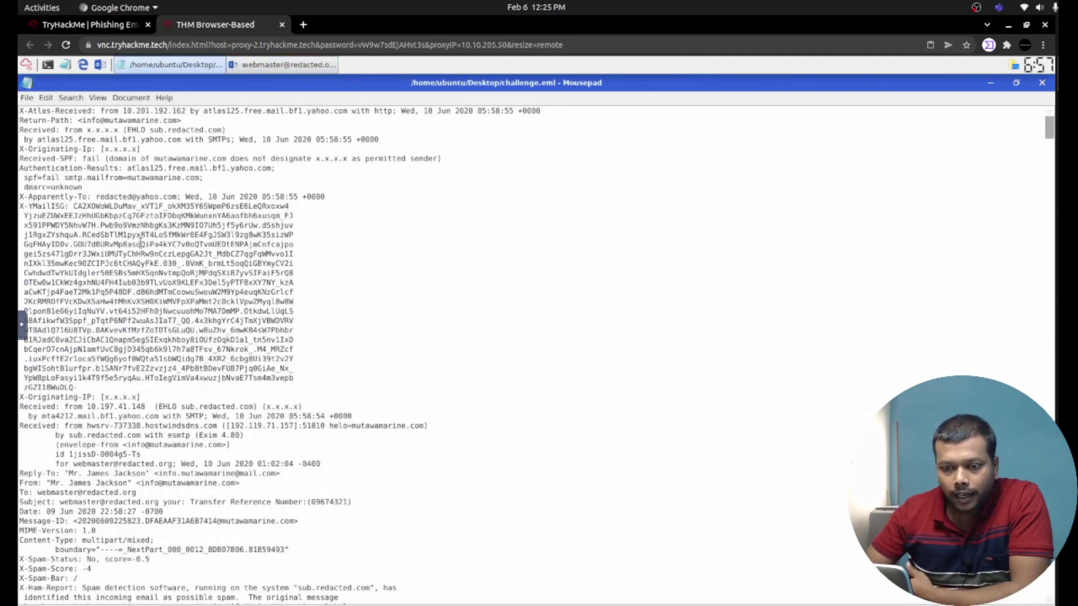
Scroll to the second Received header in challenge.eml and select the IP 192.119.71.157.
{"action": "key", "text": "Down"}
{"action": "key", "text": "Down"}
{"action": "key", "text": "Down"}
{"action": "key", "text": "Down"}
{"action": "key", "text": "Down"}
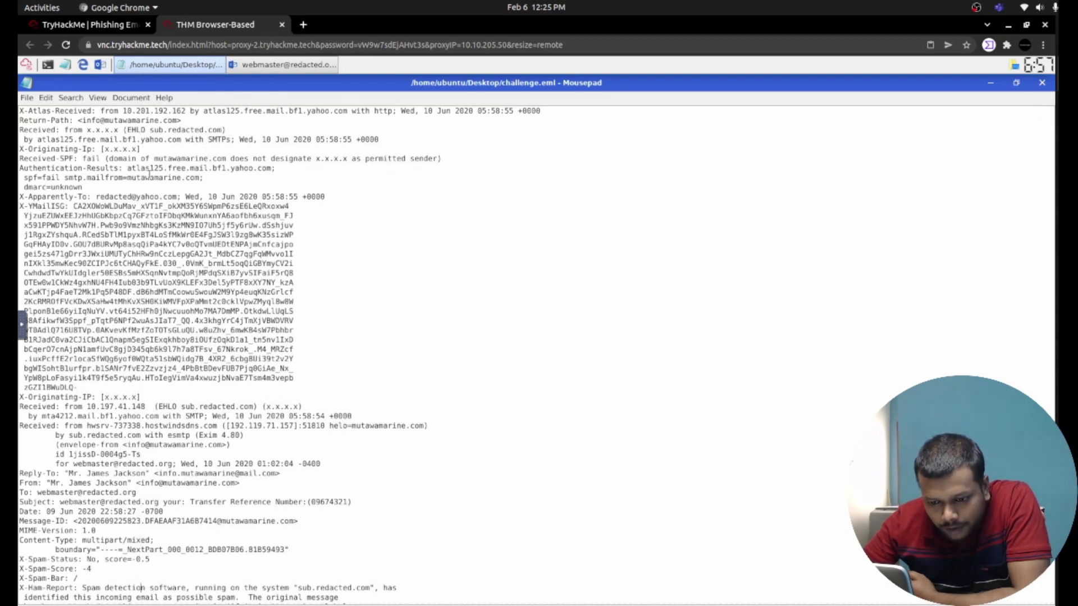
{"action": "key", "text": "Down"}
{"action": "scroll", "coordinate": [149, 174], "scroll_direction": "down", "scroll_amount": 5}
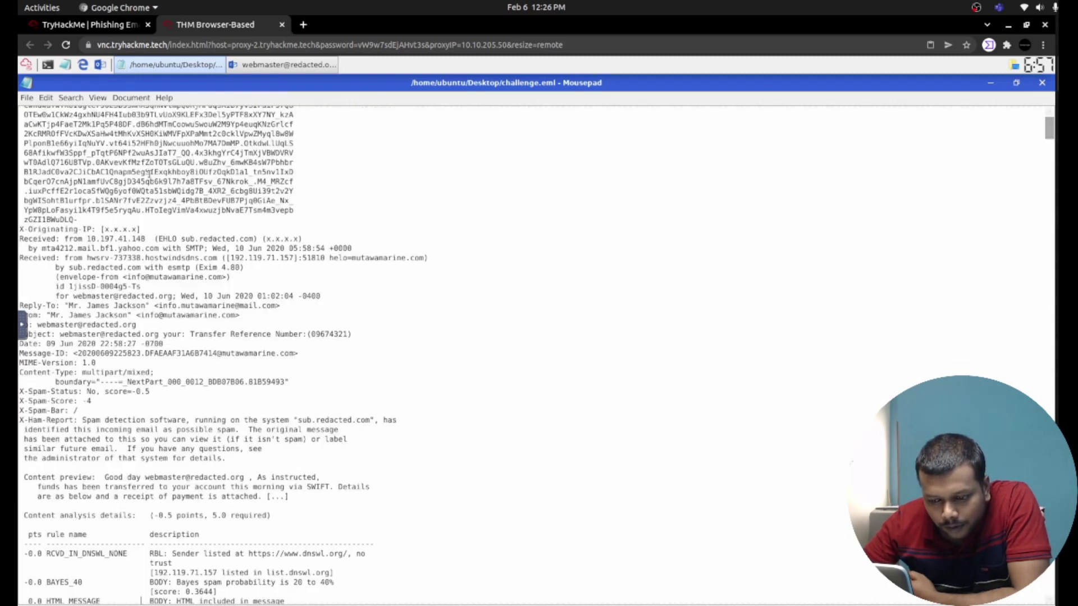
{"action": "scroll", "coordinate": [149, 174], "scroll_direction": "down", "scroll_amount": 1}
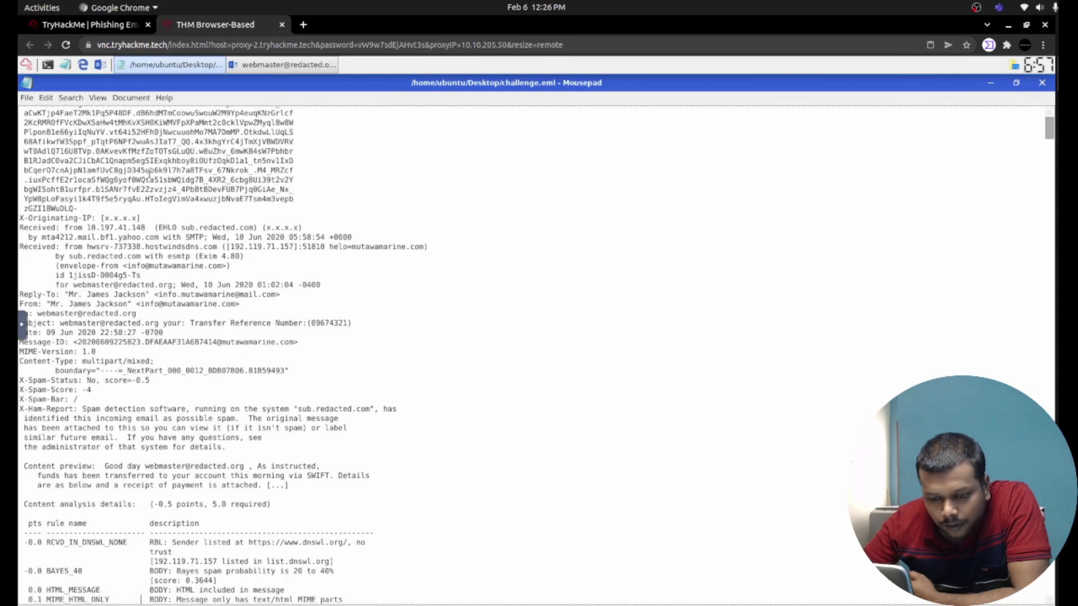
{"action": "scroll", "coordinate": [148, 174], "scroll_direction": "down", "scroll_amount": 1}
{"action": "scroll", "coordinate": [149, 174], "scroll_direction": "down", "scroll_amount": 2}
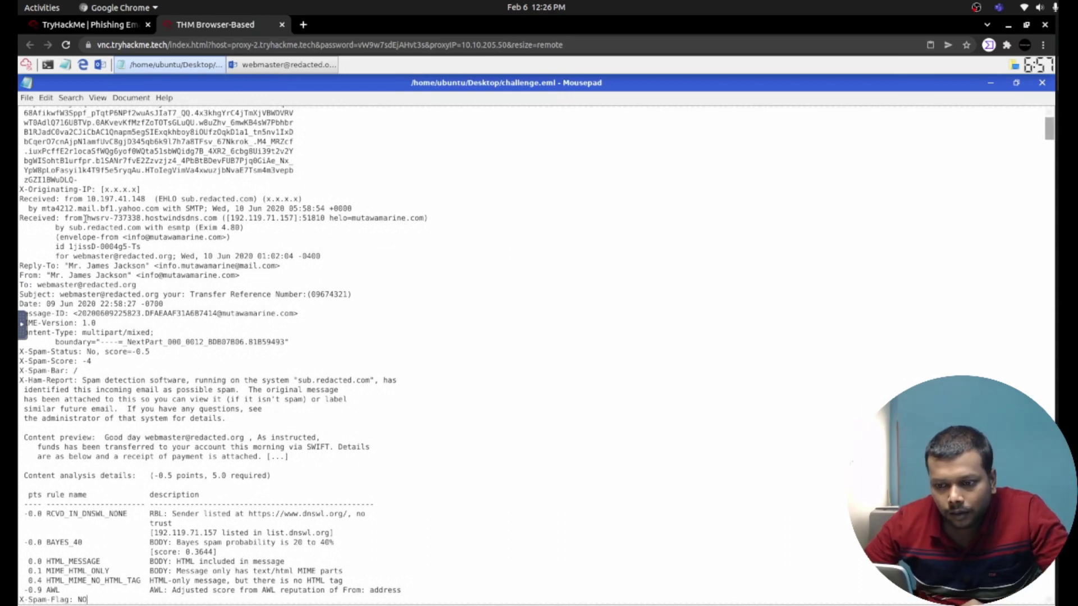
{"action": "left_click_drag", "start_coordinate": [87, 219], "coordinate": [292, 218]}
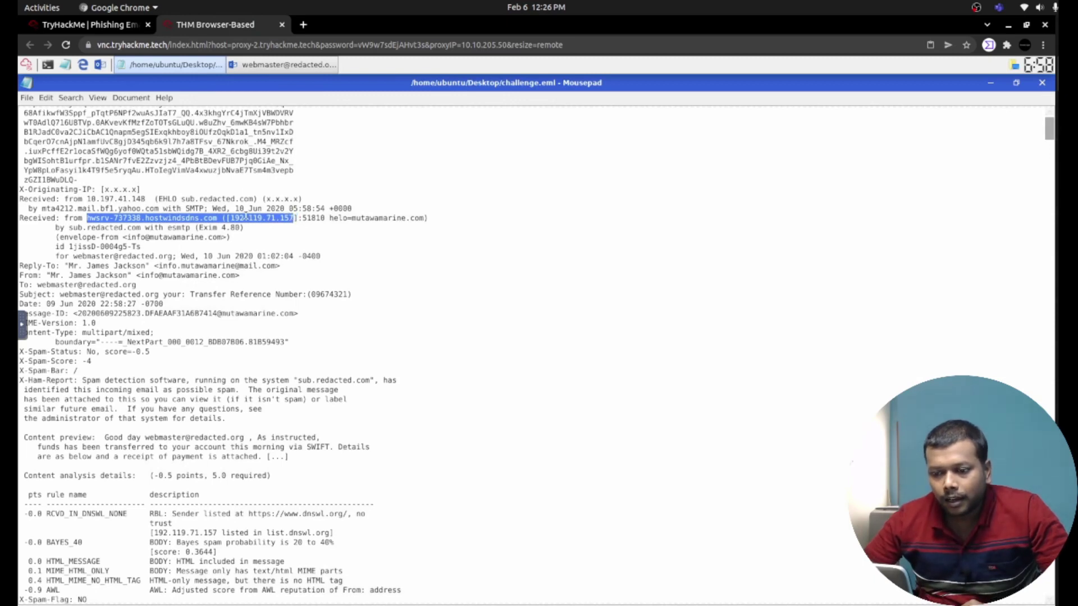
{"action": "triple_click", "coordinate": [246, 217]}
{"action": "left_click", "coordinate": [231, 218]}
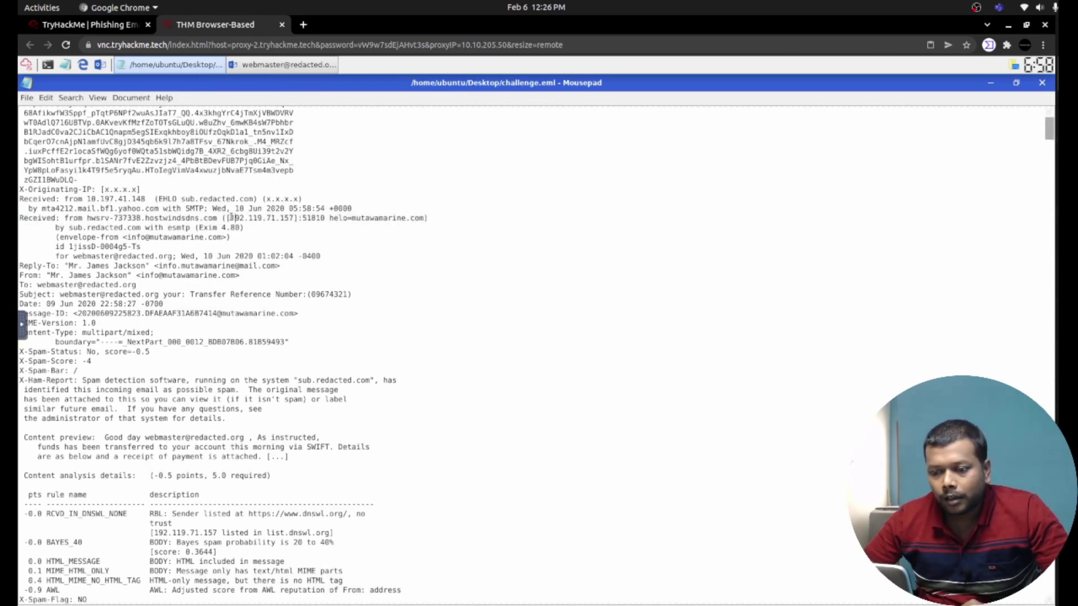
{"action": "left_click_drag", "start_coordinate": [230, 218], "coordinate": [291, 217]}
{"action": "key", "text": "ctrl+c"}
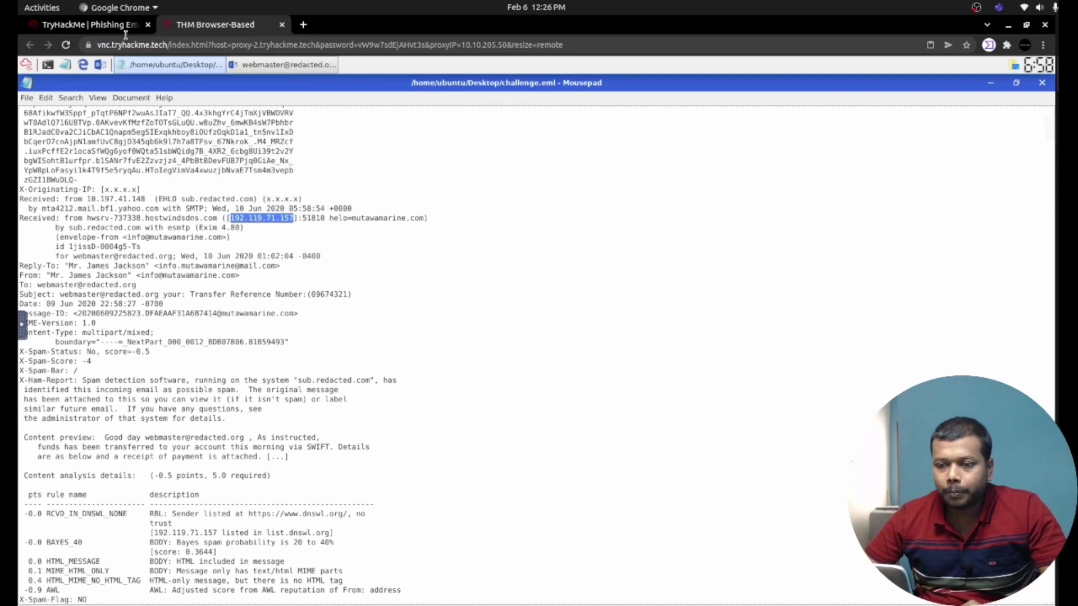
Paste 192.119.71.157 into the Originating IP answer and submit it.
{"action": "left_click", "coordinate": [109, 26]}
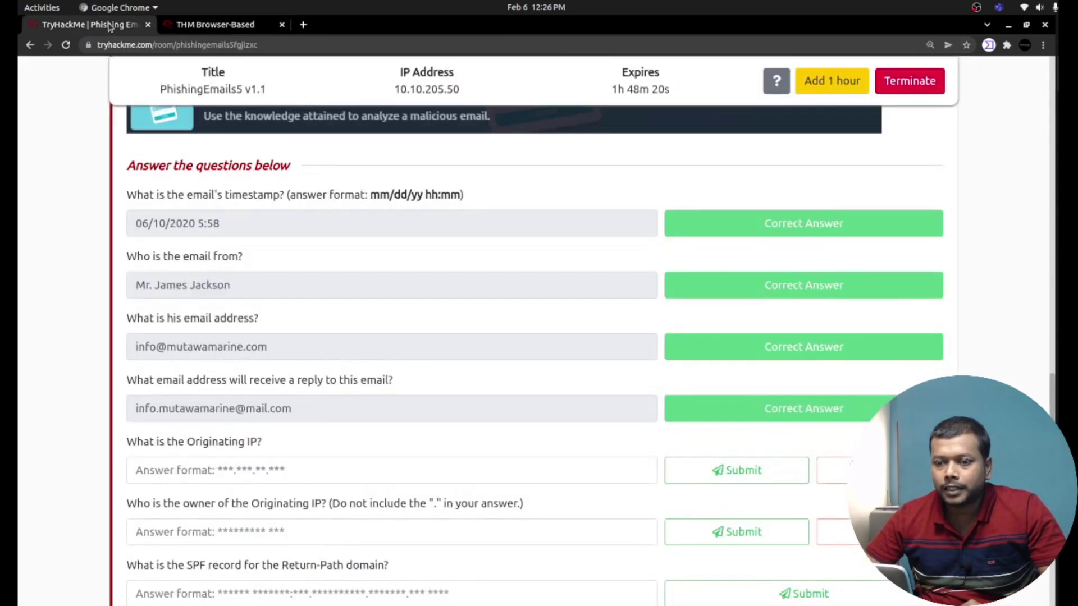
{"action": "left_click", "coordinate": [312, 470]}
{"action": "key", "text": "ctrl+v"}
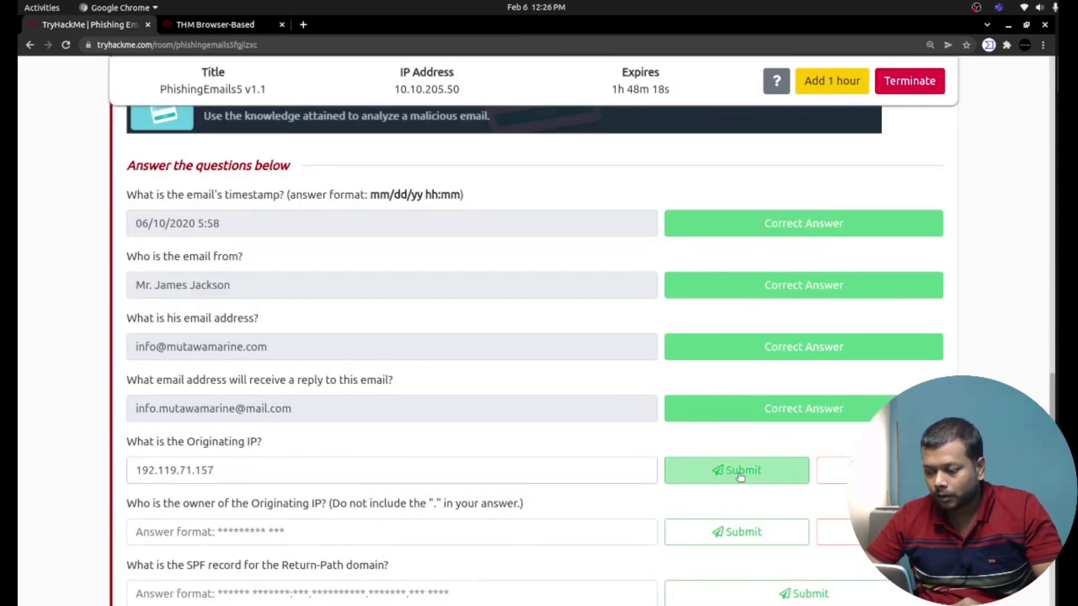
{"action": "left_click", "coordinate": [740, 474]}
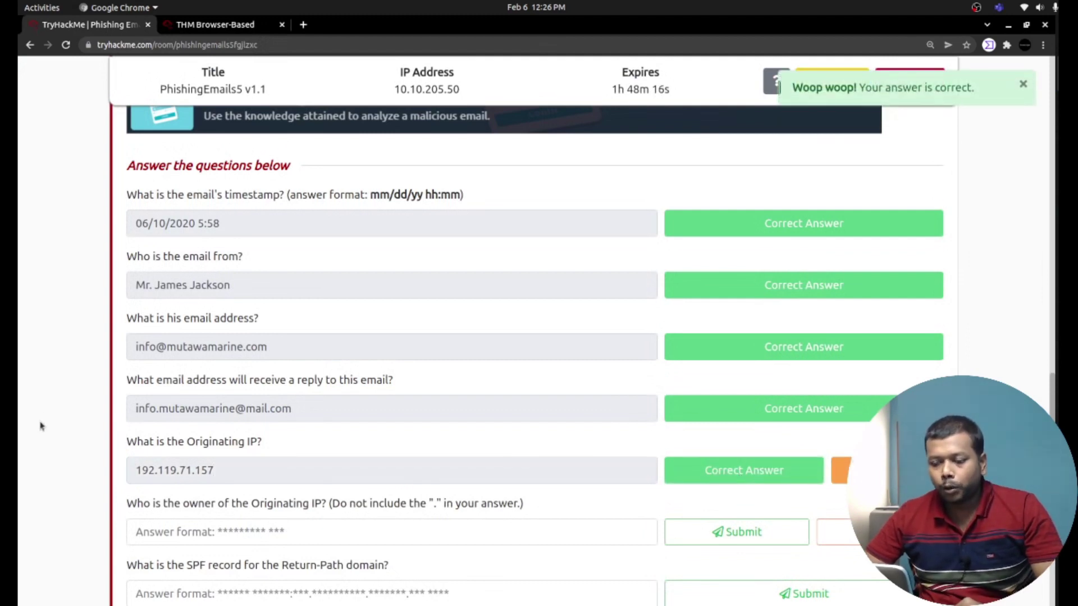
Select the answered IP 192.119.71.157 to look up its owner.
{"action": "scroll", "coordinate": [146, 479], "scroll_direction": "down", "scroll_amount": 2}
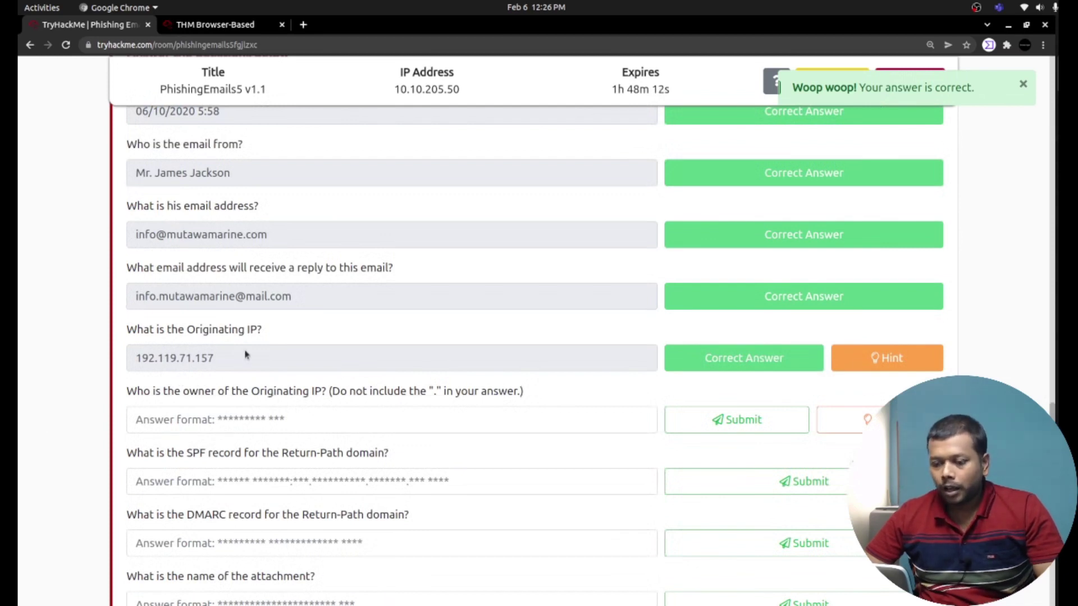
{"action": "triple_click", "coordinate": [247, 395]}
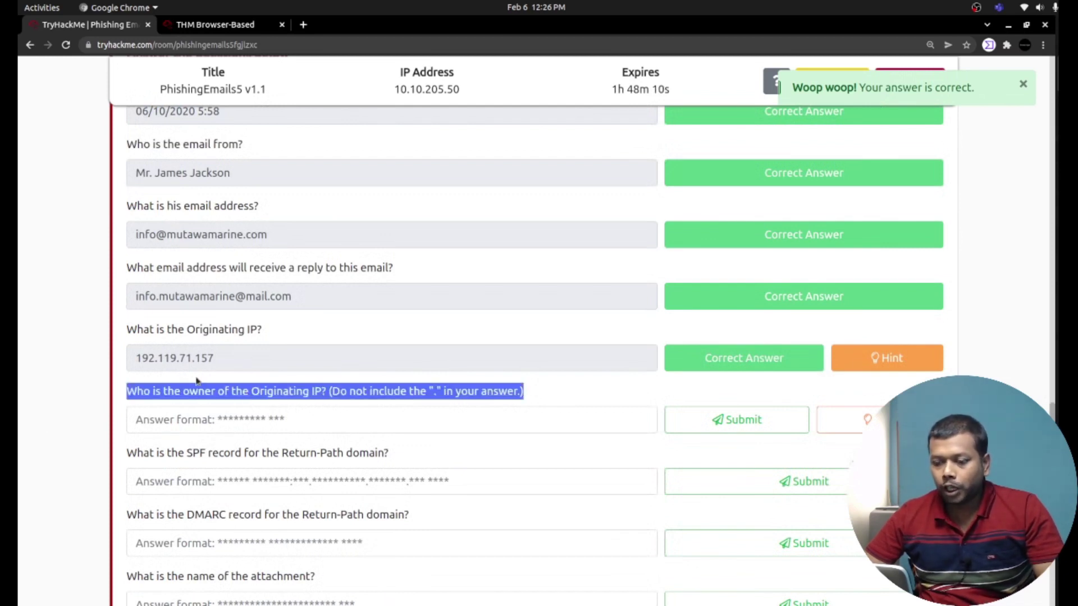
{"action": "left_click", "coordinate": [201, 359]}
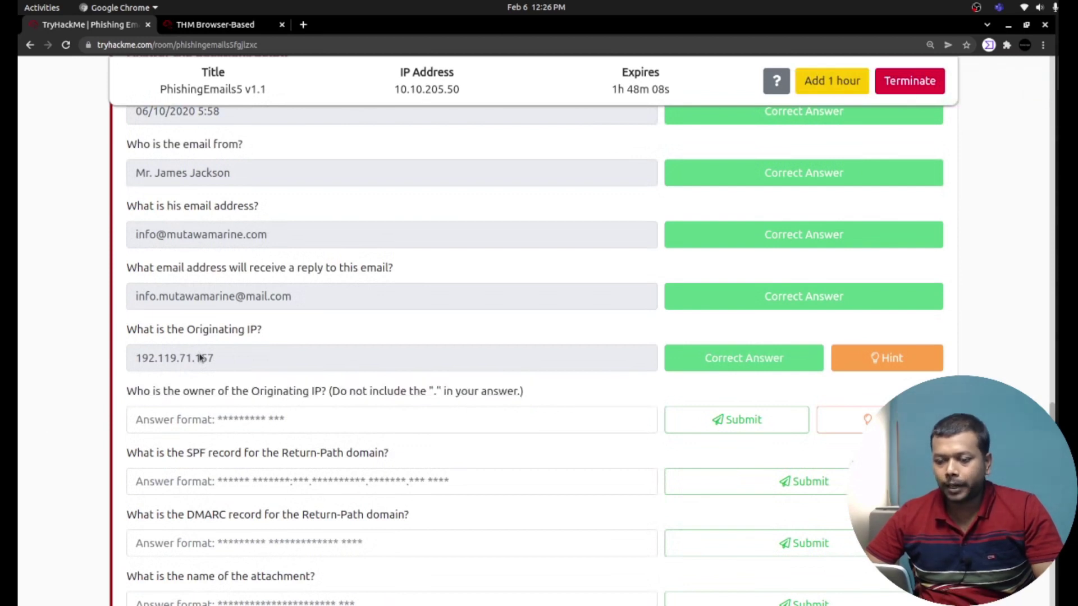
{"action": "double_click", "coordinate": [200, 359]}
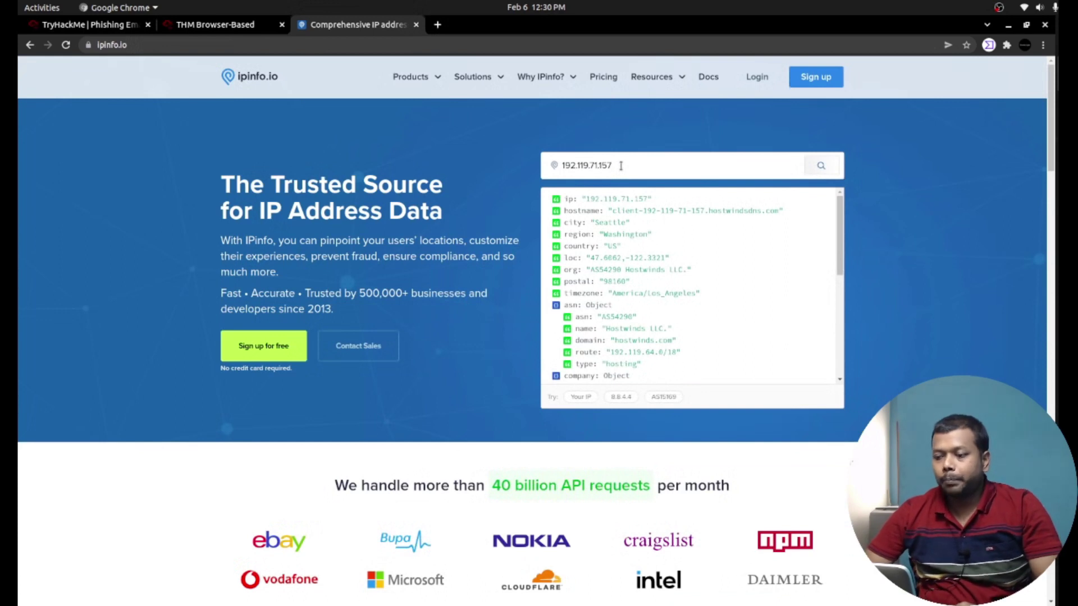
Select the ASN owner name Hostwinds LLC in ipinfo.io's result for 192.119.71.157.
{"action": "left_click", "coordinate": [621, 166]}
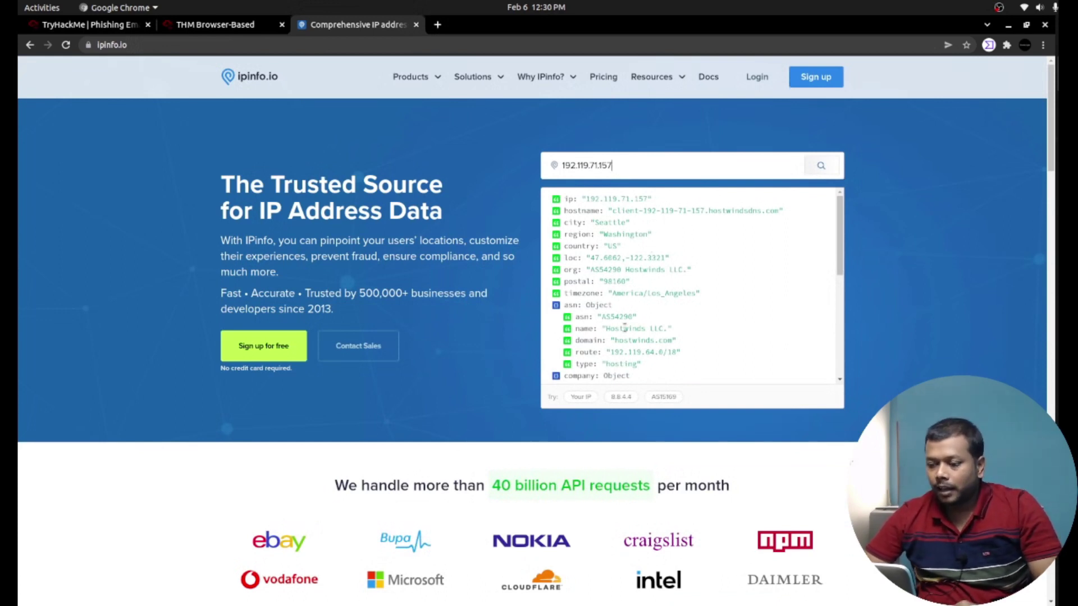
{"action": "left_click_drag", "start_coordinate": [605, 328], "coordinate": [668, 330]}
{"action": "key", "text": "ctrl+c"}
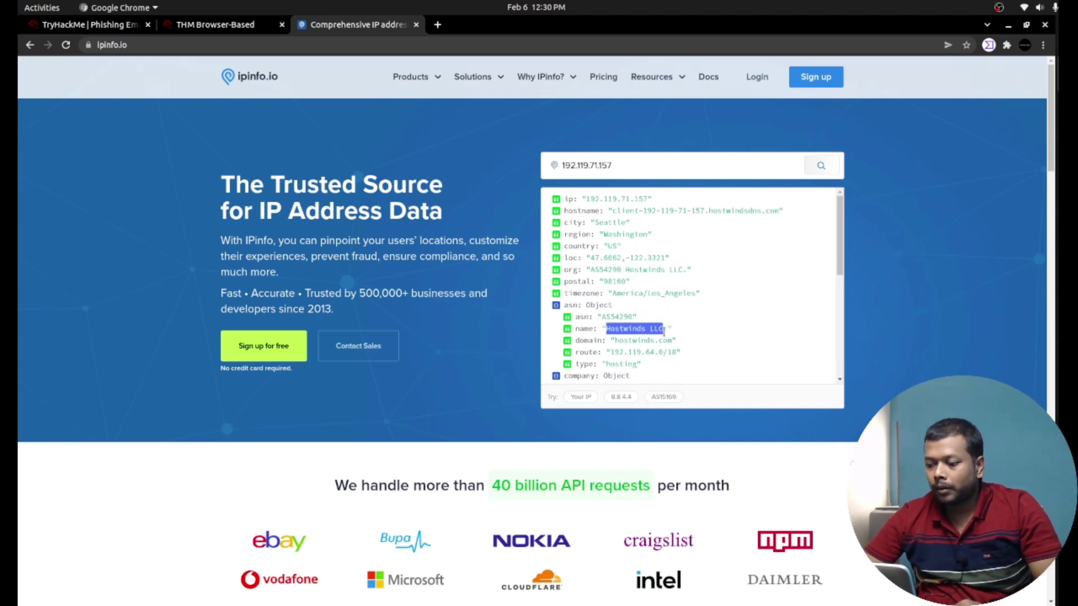
Paste and submit Hostwinds LLC as the owner of the Originating IP.
{"action": "left_click", "coordinate": [72, 26]}
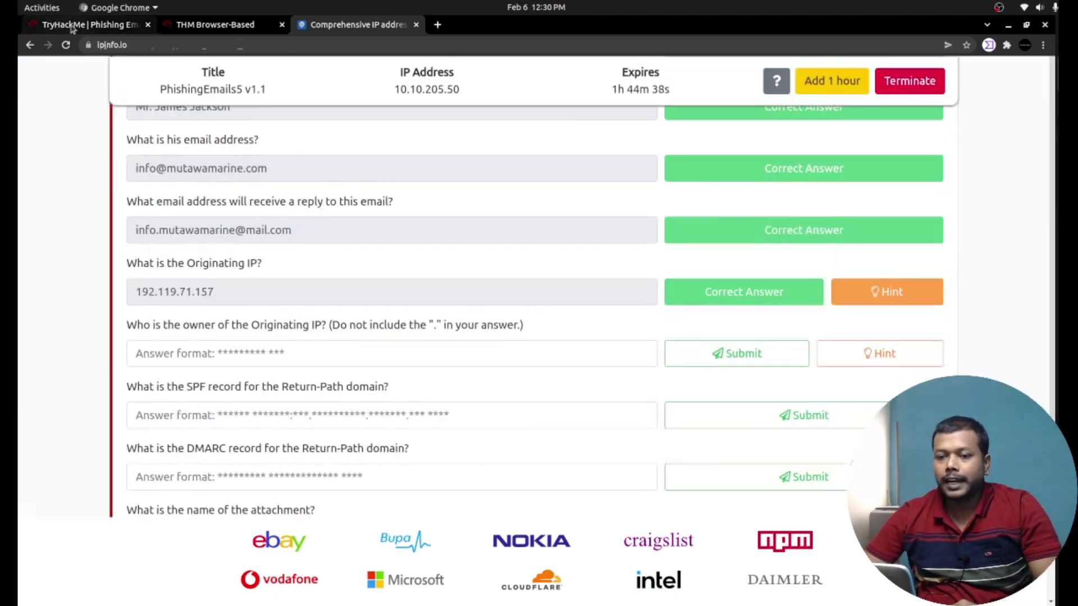
{"action": "left_click", "coordinate": [263, 356]}
{"action": "key", "text": "ctrl+v"}
{"action": "left_click", "coordinate": [790, 353]}
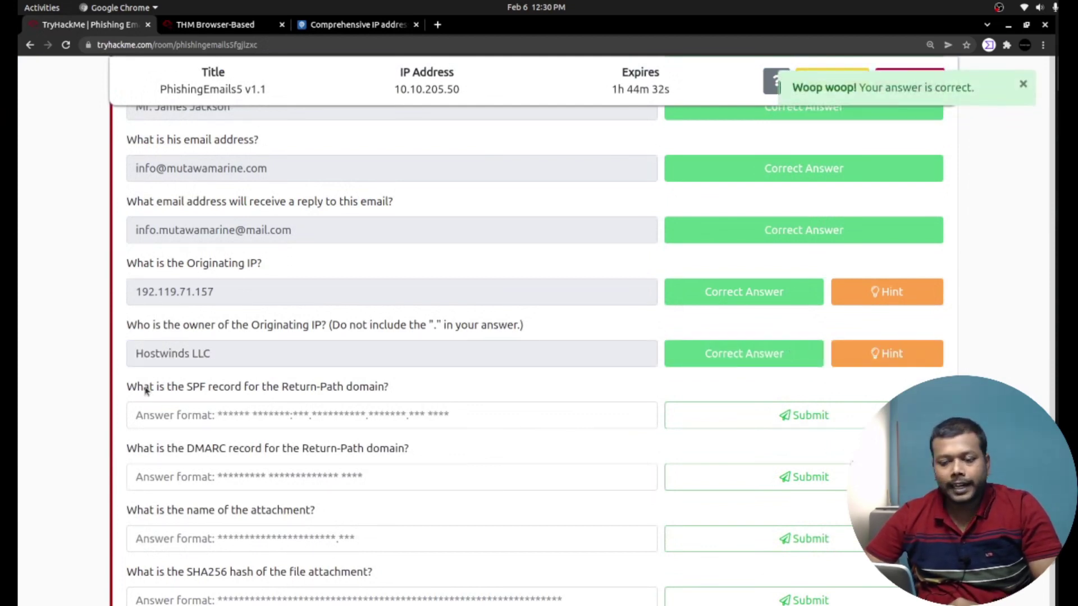
{"action": "left_click_drag", "start_coordinate": [156, 395], "coordinate": [310, 387]}
{"action": "left_click", "coordinate": [191, 338]}
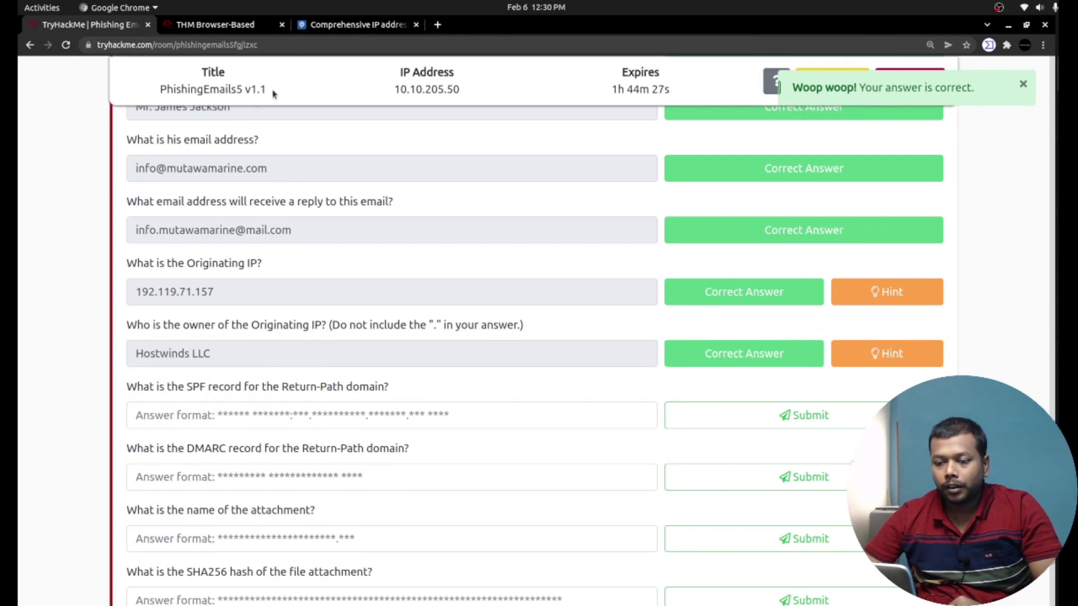
Copy the Return-Path address at mutawamarine.com from challenge.eml, then return to the SPF question.
{"action": "left_click", "coordinate": [226, 26]}
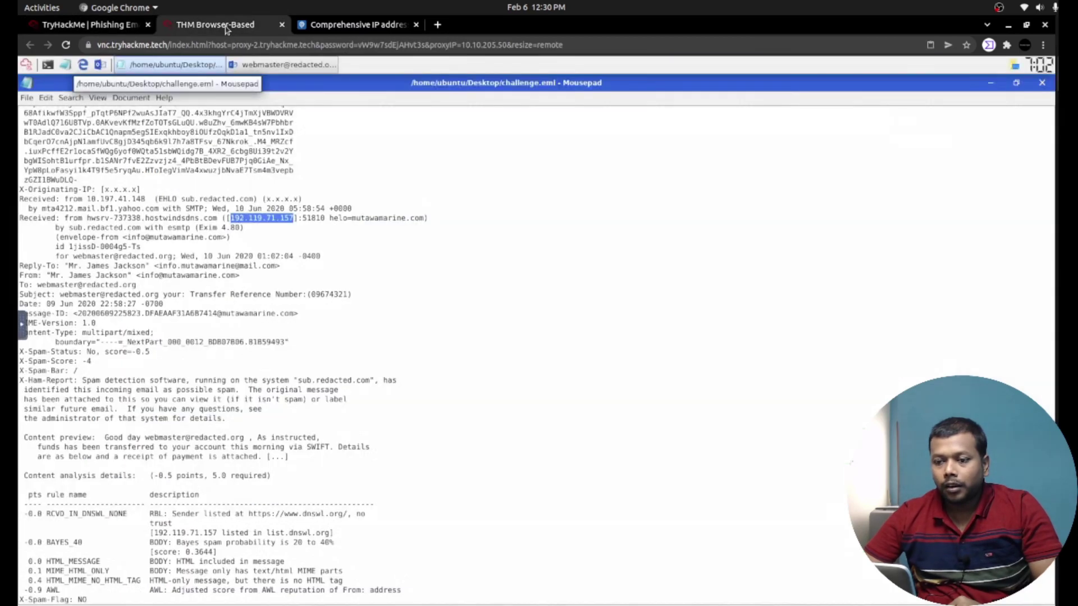
{"action": "left_click", "coordinate": [268, 184]}
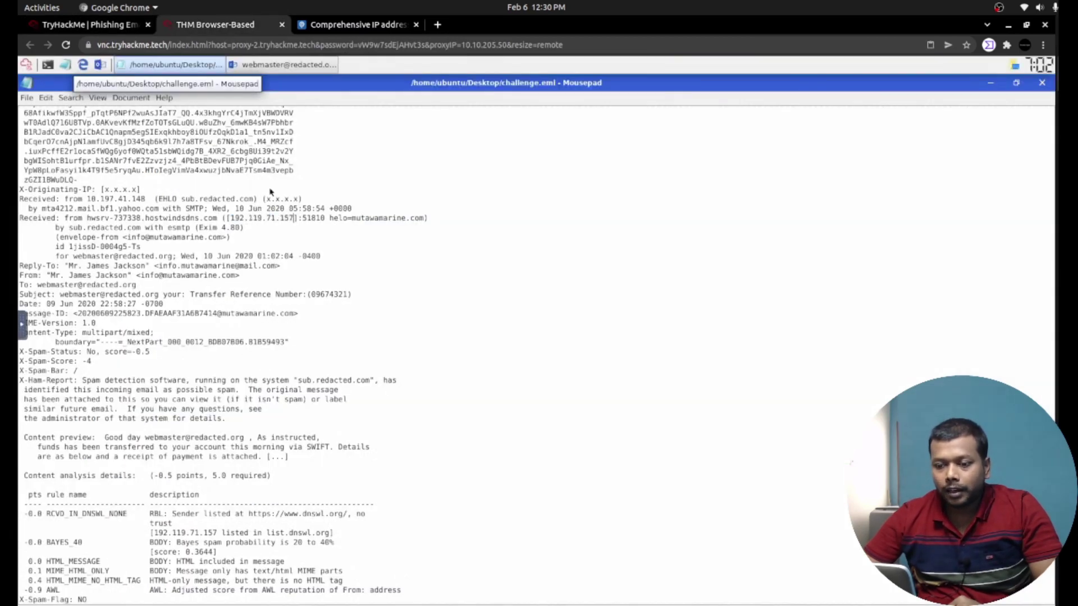
{"action": "left_click", "coordinate": [273, 66]}
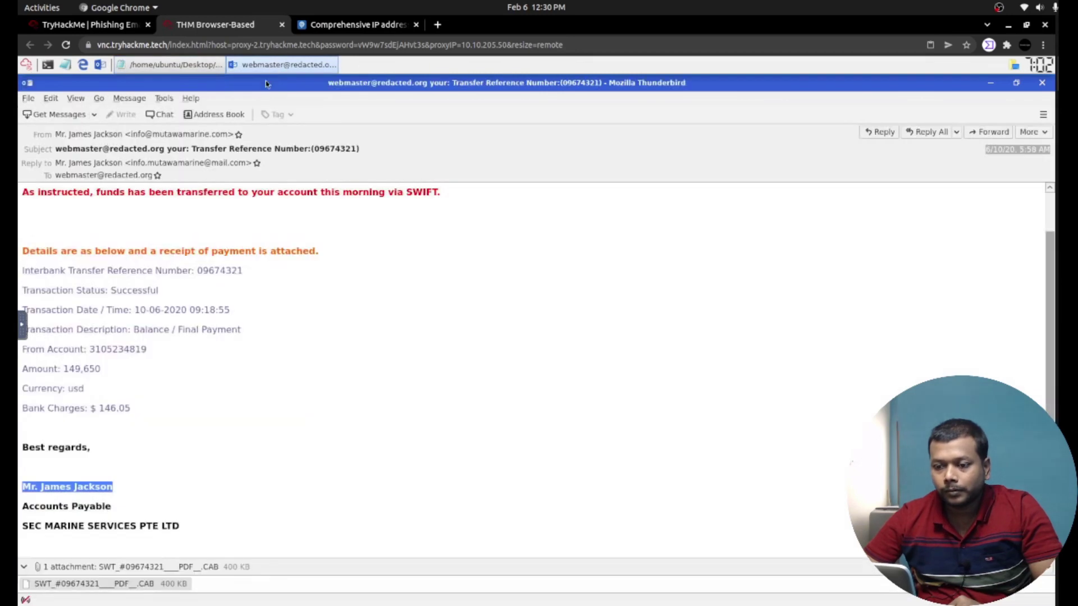
{"action": "left_click", "coordinate": [205, 66]}
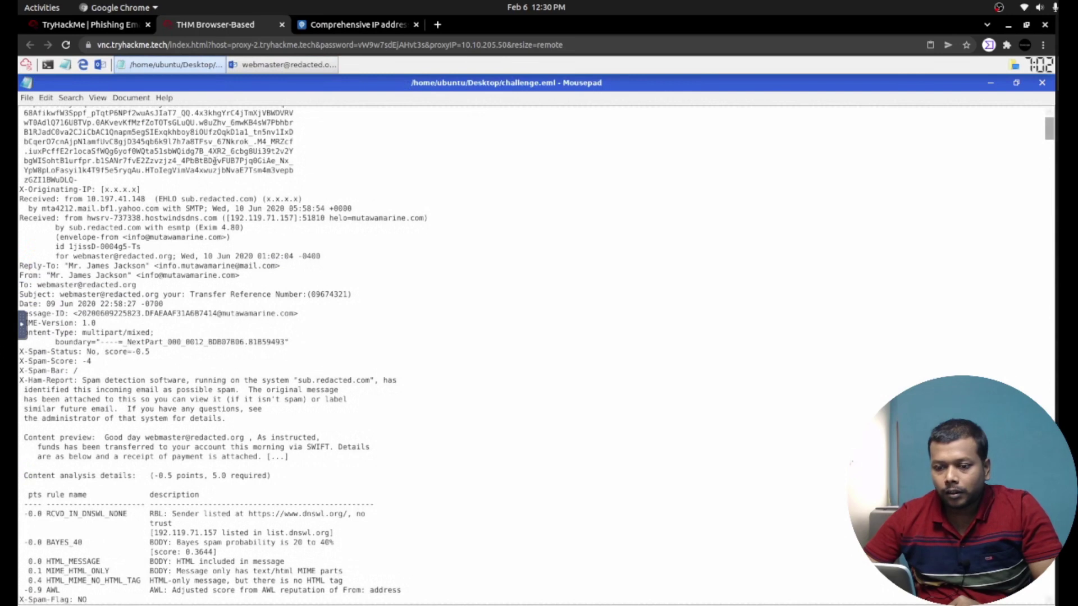
{"action": "scroll", "coordinate": [215, 161], "scroll_direction": "up", "scroll_amount": 1}
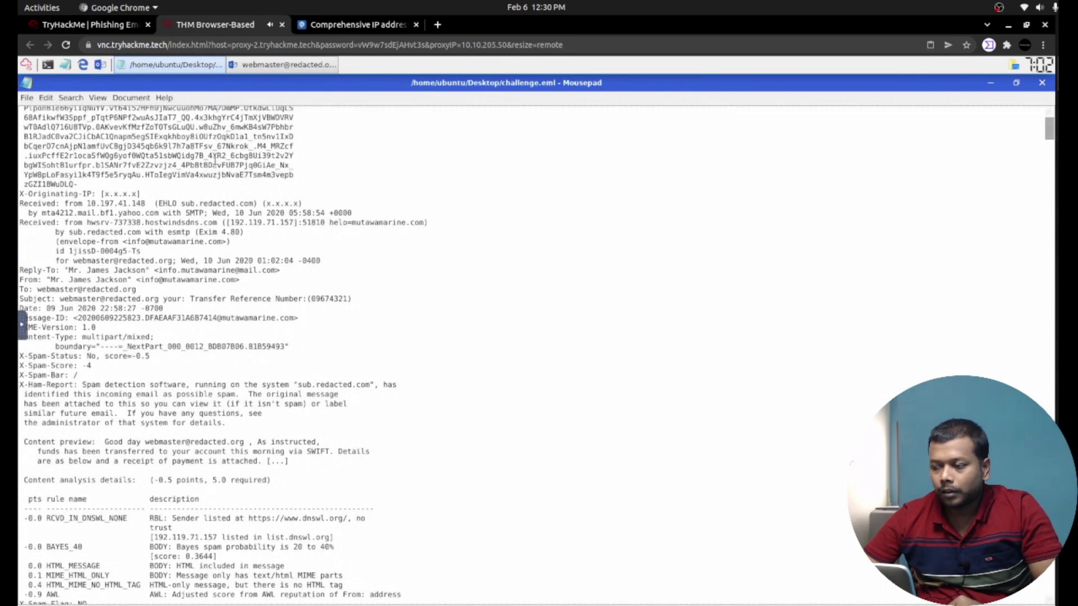
{"action": "scroll", "coordinate": [215, 159], "scroll_direction": "up", "scroll_amount": 7}
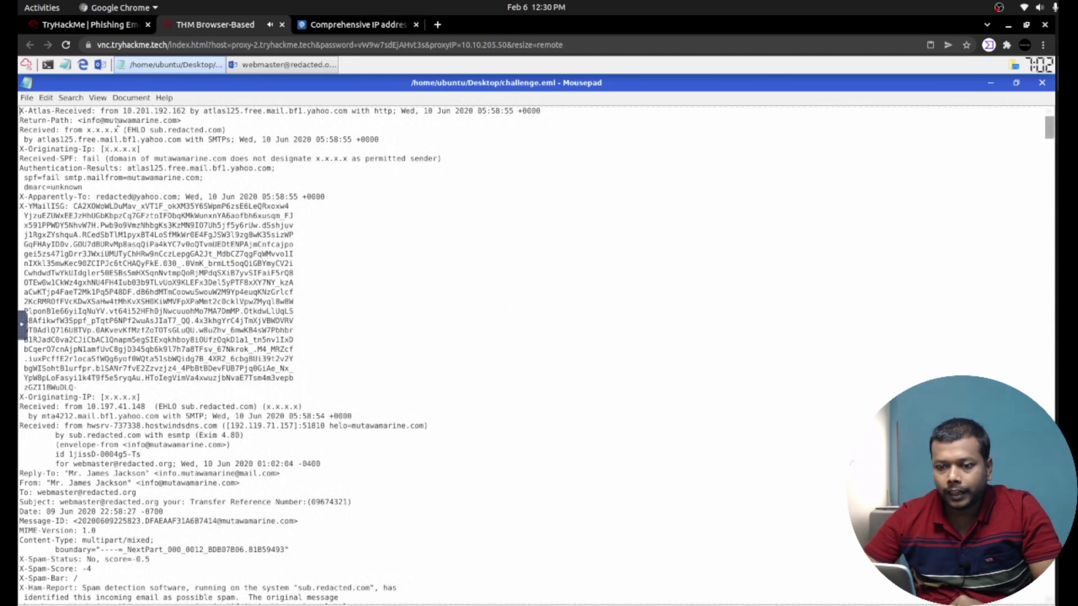
{"action": "left_click_drag", "start_coordinate": [77, 120], "coordinate": [185, 122]}
{"action": "key", "text": "ctrl+c"}
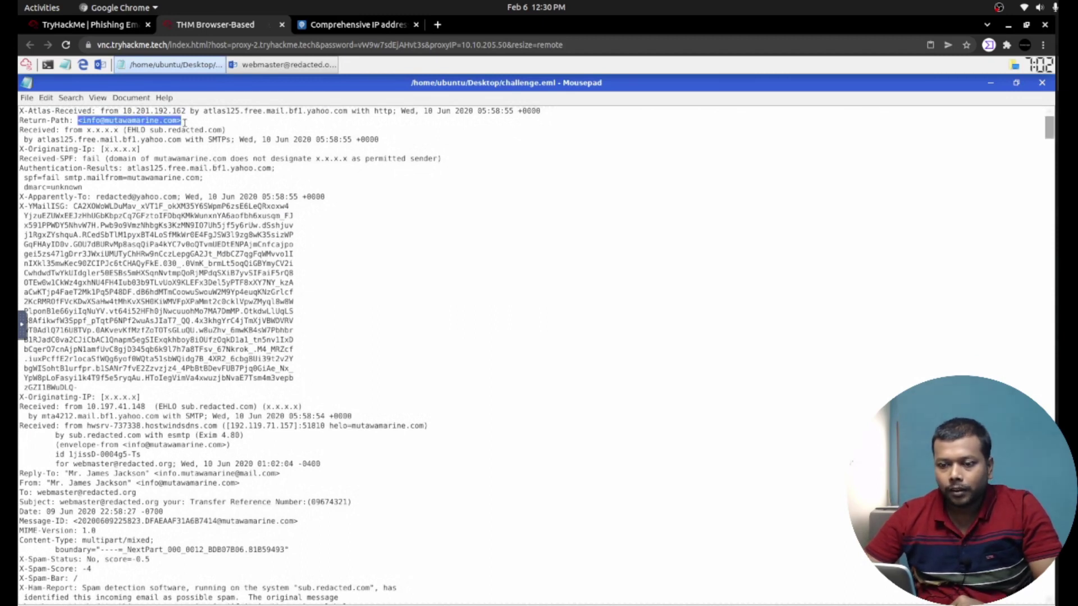
{"action": "left_click", "coordinate": [122, 23]}
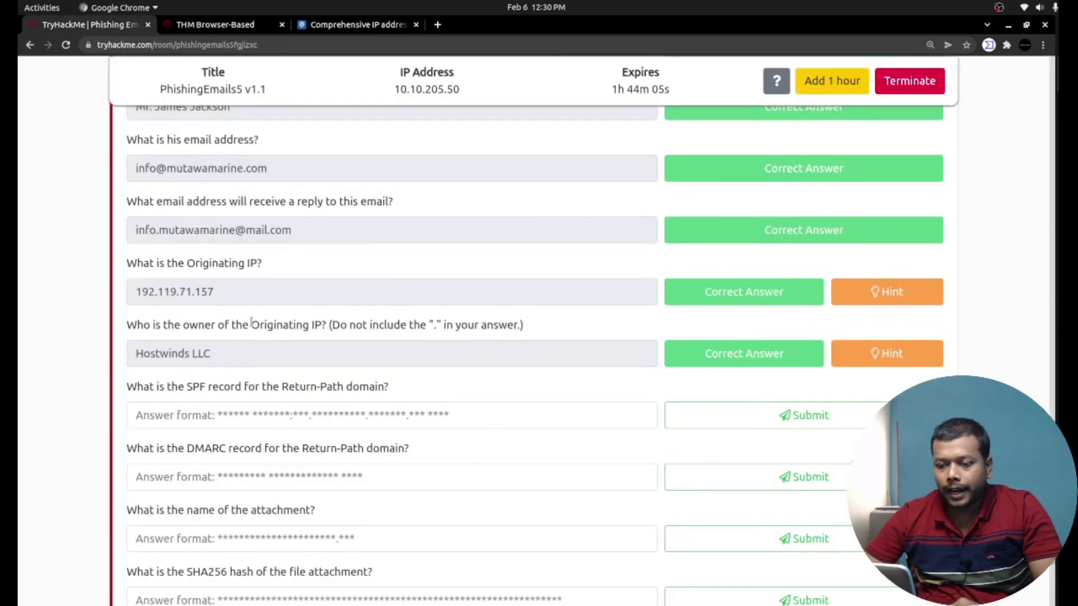
{"action": "left_click_drag", "start_coordinate": [188, 385], "coordinate": [254, 388]}
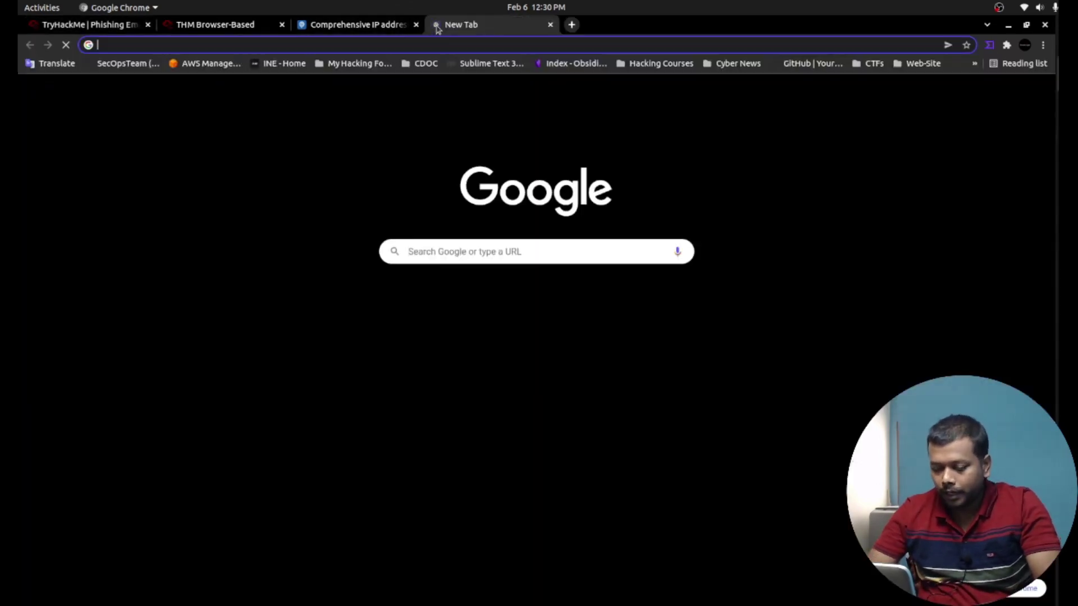
Search Google for 'spf record check' in the new tab.
{"action": "type", "text": "spf rec"}
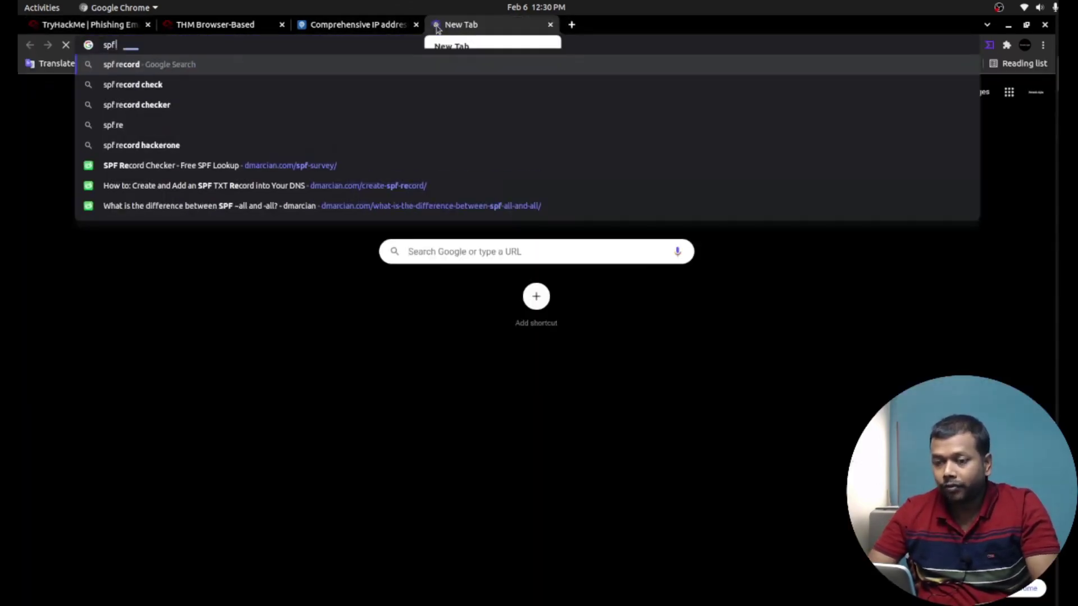
{"action": "type", "text": "o"}
{"action": "key", "text": "Down"}
{"action": "key", "text": "Return"}
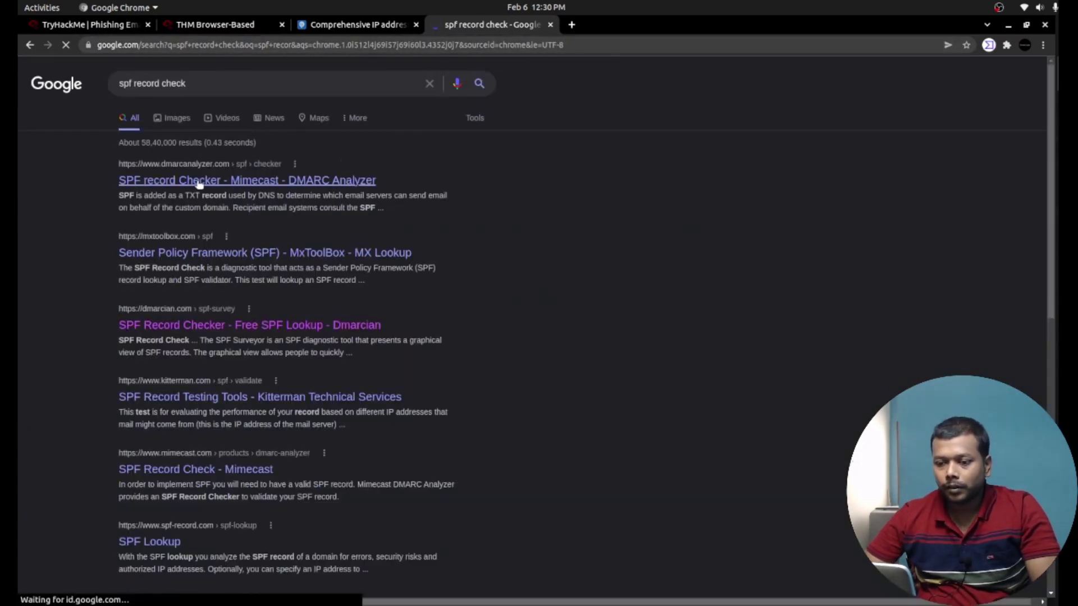
Open dmarcian's SPF Record Check and survey the domain mutawamarine.com.
{"action": "left_click", "coordinate": [219, 330]}
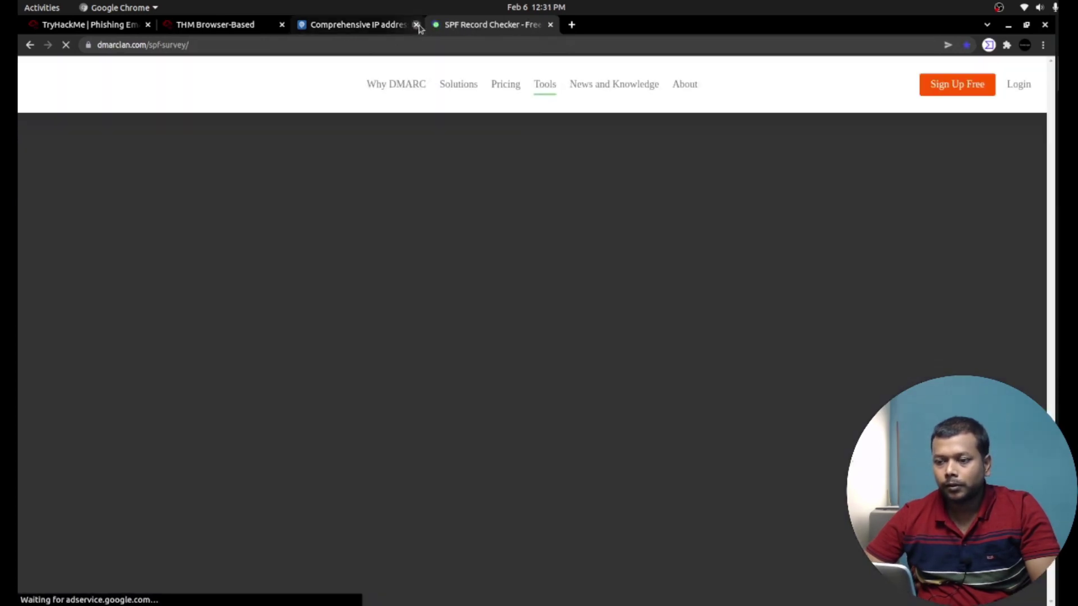
{"action": "left_click", "coordinate": [416, 25]}
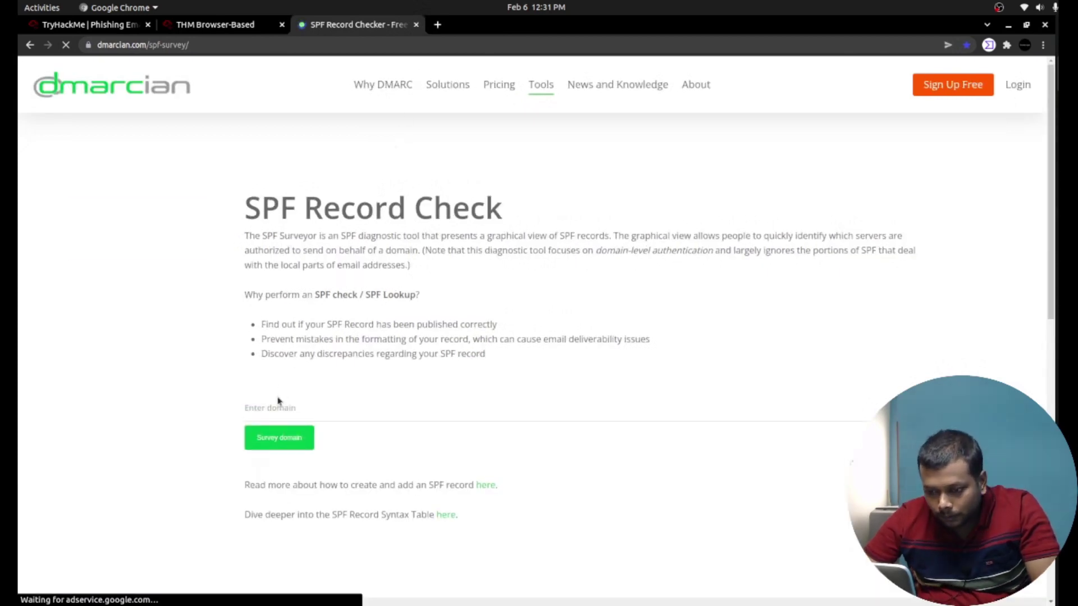
{"action": "left_click", "coordinate": [277, 409]}
{"action": "key", "text": "ctrl+v"}
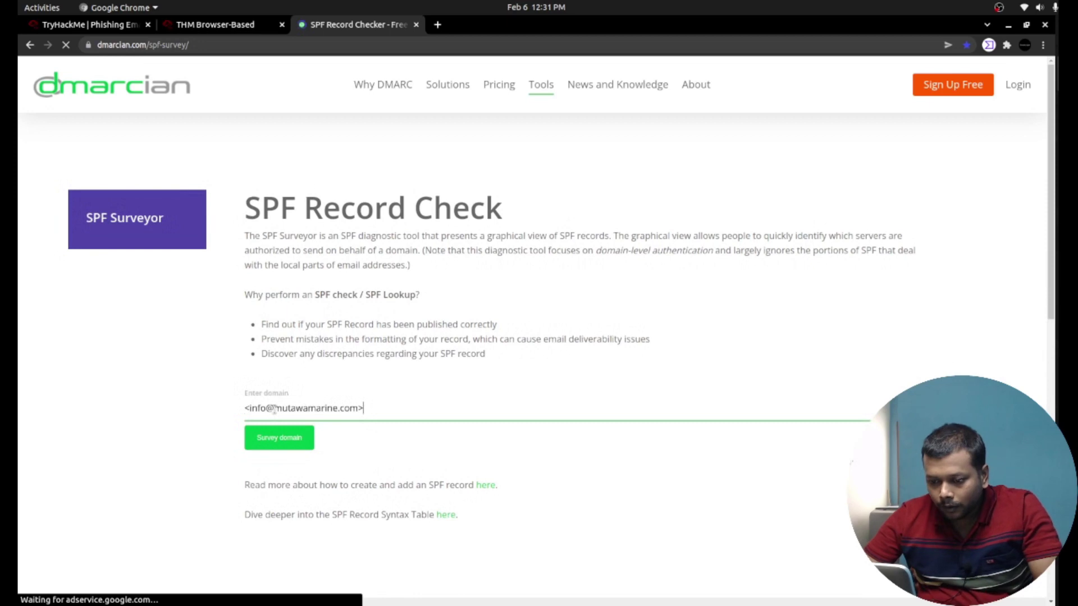
{"action": "left_click", "coordinate": [273, 407]}
{"action": "key", "text": "shift+Home"}
{"action": "key", "text": "BackSpace"}
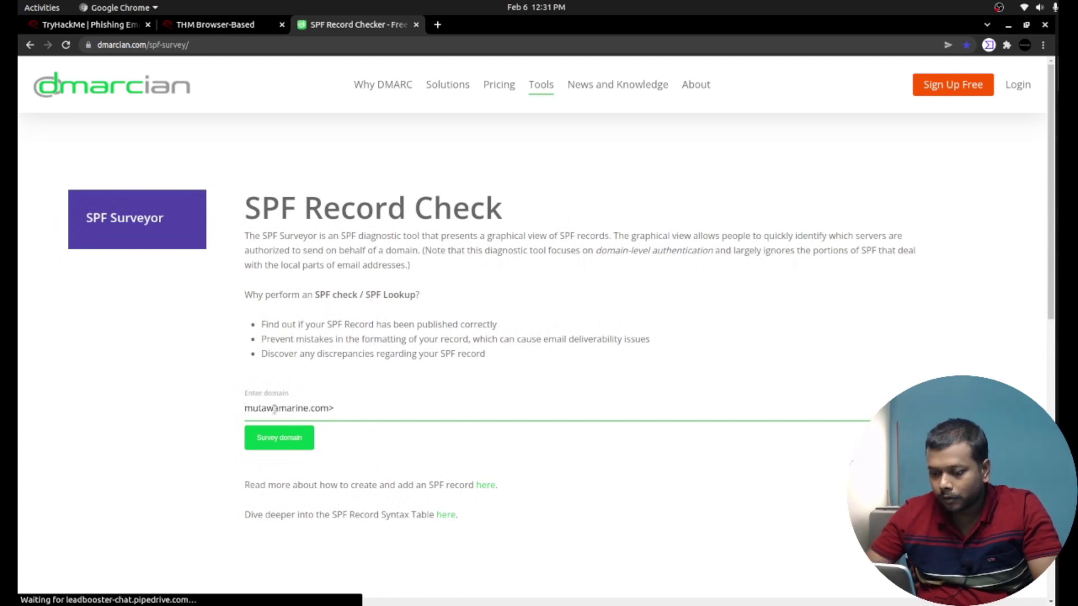
{"action": "left_click", "coordinate": [287, 441]}
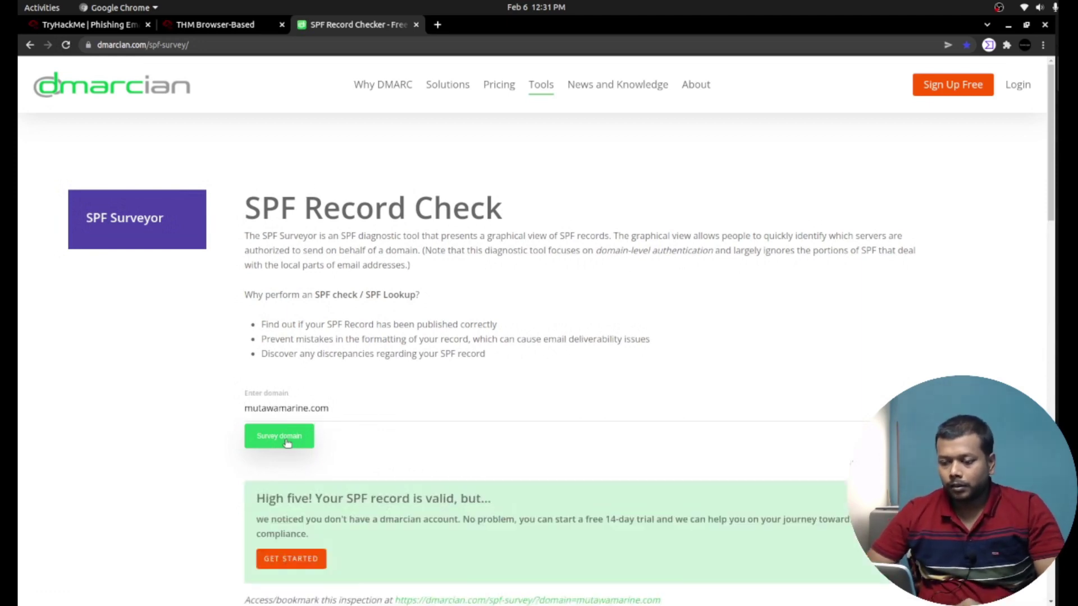
Select the SPF record v=spf1 include:spf.protection.outlook.com -all for copying.
{"action": "scroll", "coordinate": [170, 416], "scroll_direction": "down", "scroll_amount": 6}
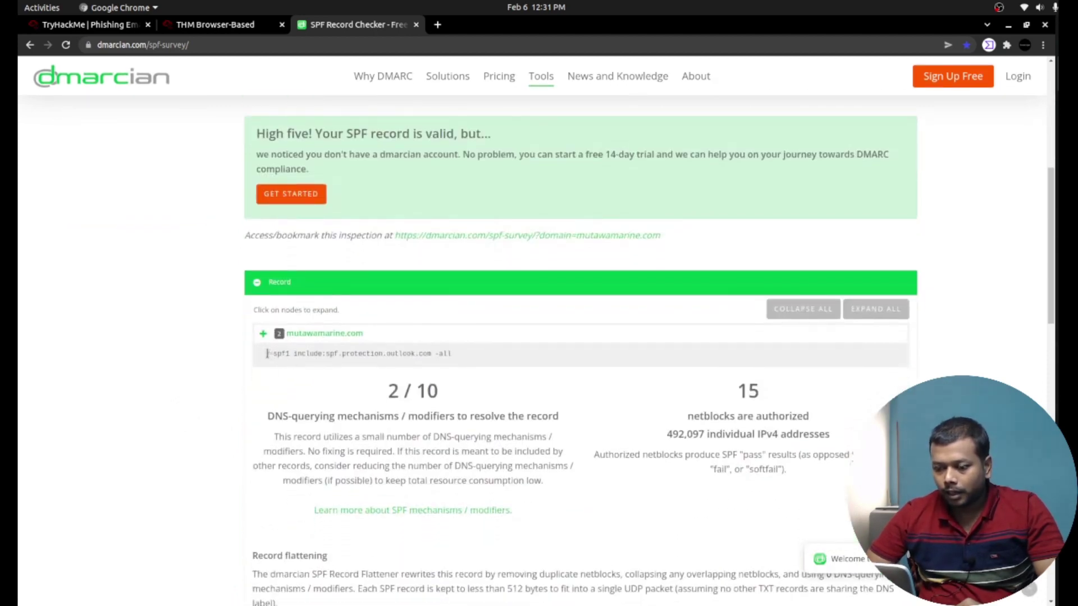
{"action": "left_click_drag", "start_coordinate": [266, 353], "coordinate": [453, 354]}
{"action": "left_click", "coordinate": [263, 333]}
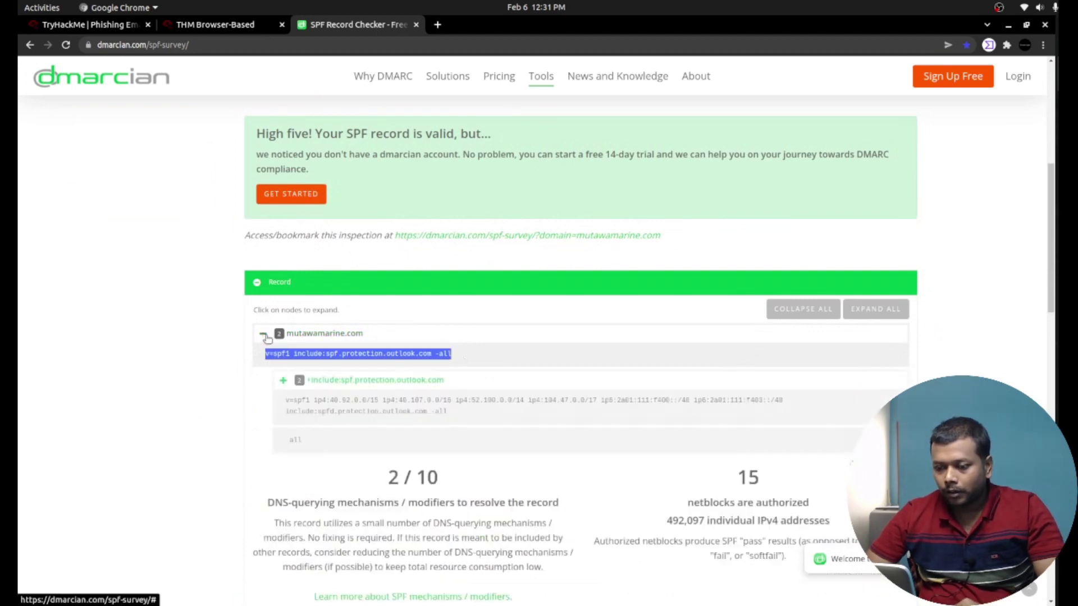
{"action": "left_click", "coordinate": [182, 338]}
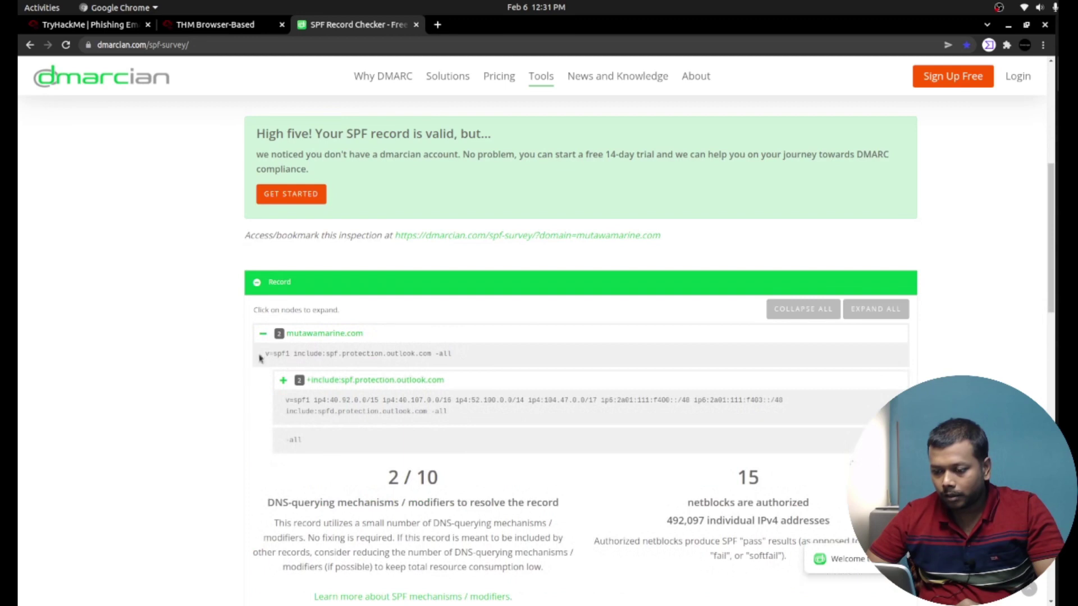
{"action": "triple_click", "coordinate": [304, 354]}
{"action": "key", "text": "ctrl+c"}
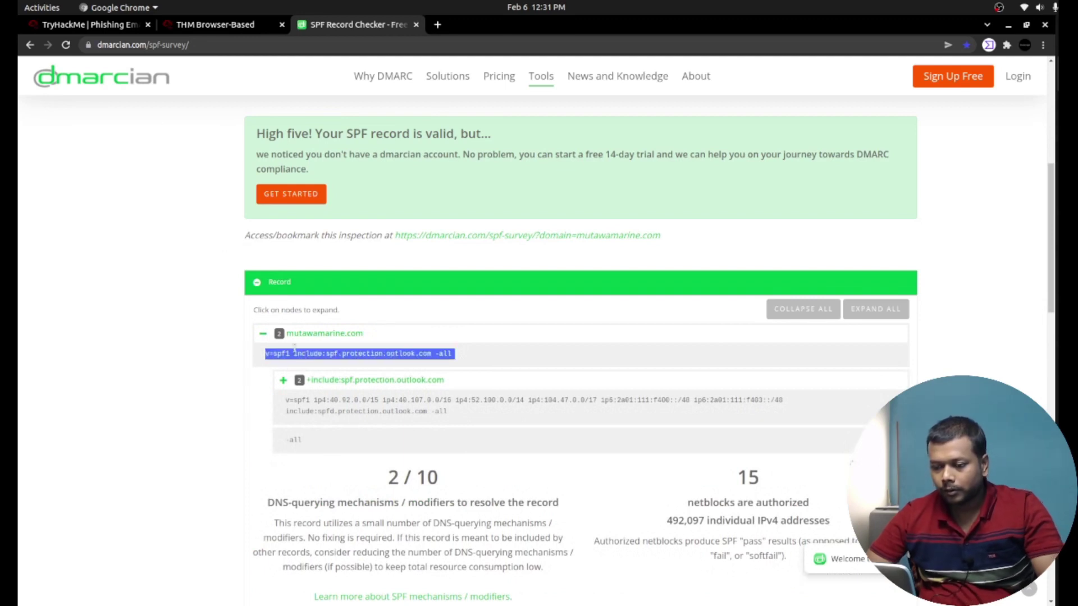
Paste and submit v=spf1 include:spf.protection.outlook.com -all as the SPF record answer.
{"action": "left_click", "coordinate": [110, 31]}
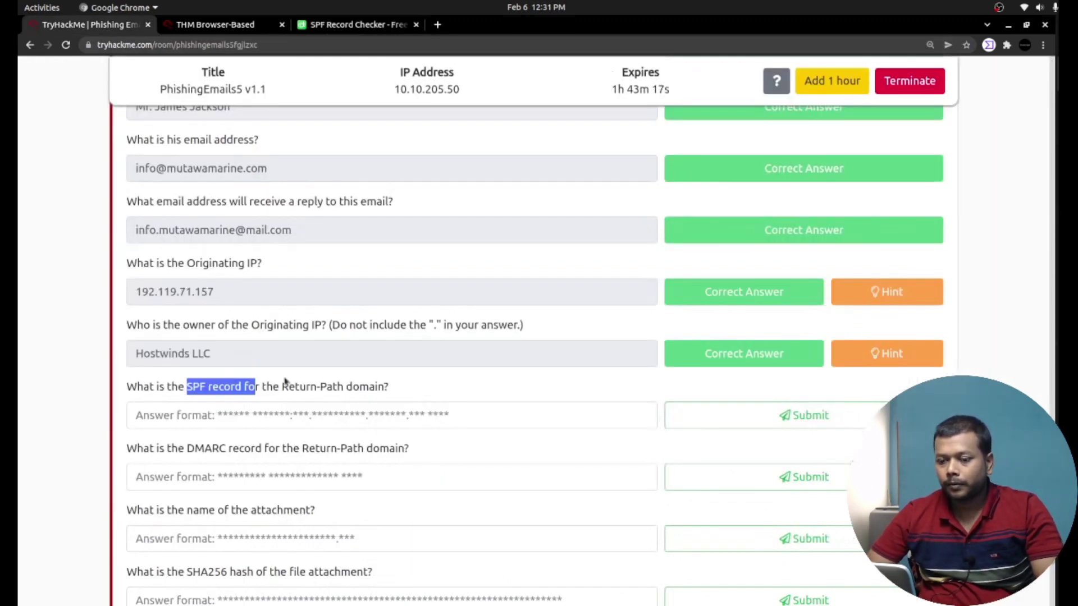
{"action": "left_click", "coordinate": [296, 414]}
{"action": "key", "text": "ctrl+v"}
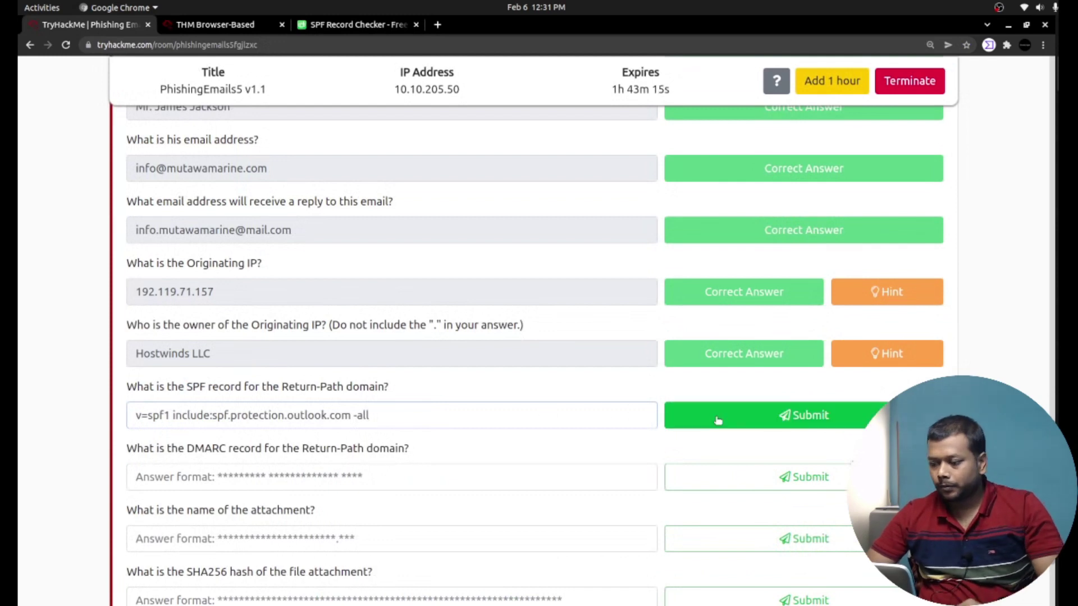
{"action": "left_click", "coordinate": [718, 420]}
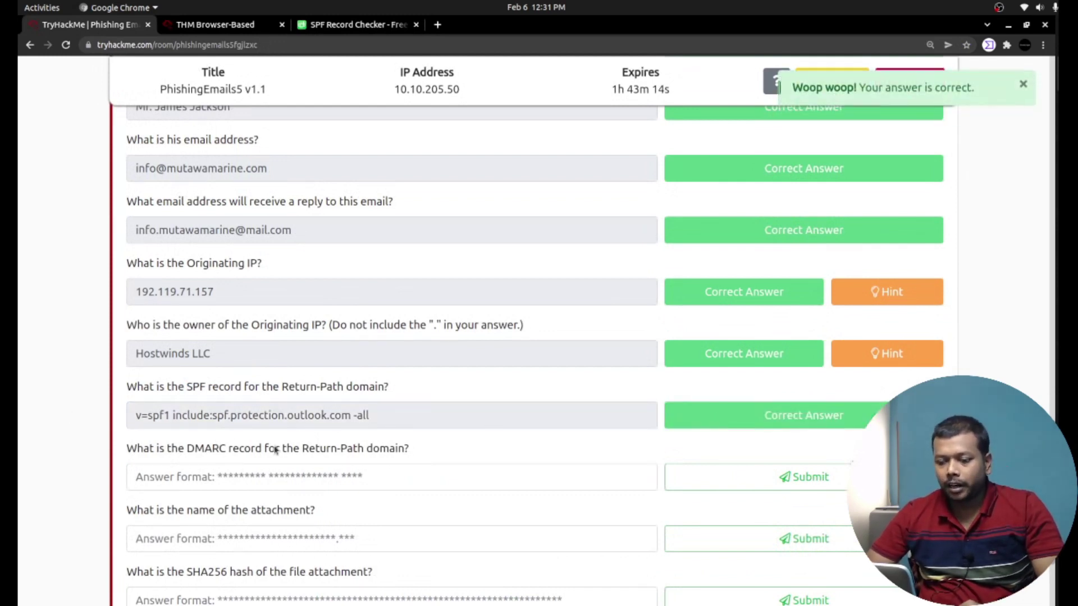
{"action": "scroll", "coordinate": [275, 450], "scroll_direction": "down", "scroll_amount": 1}
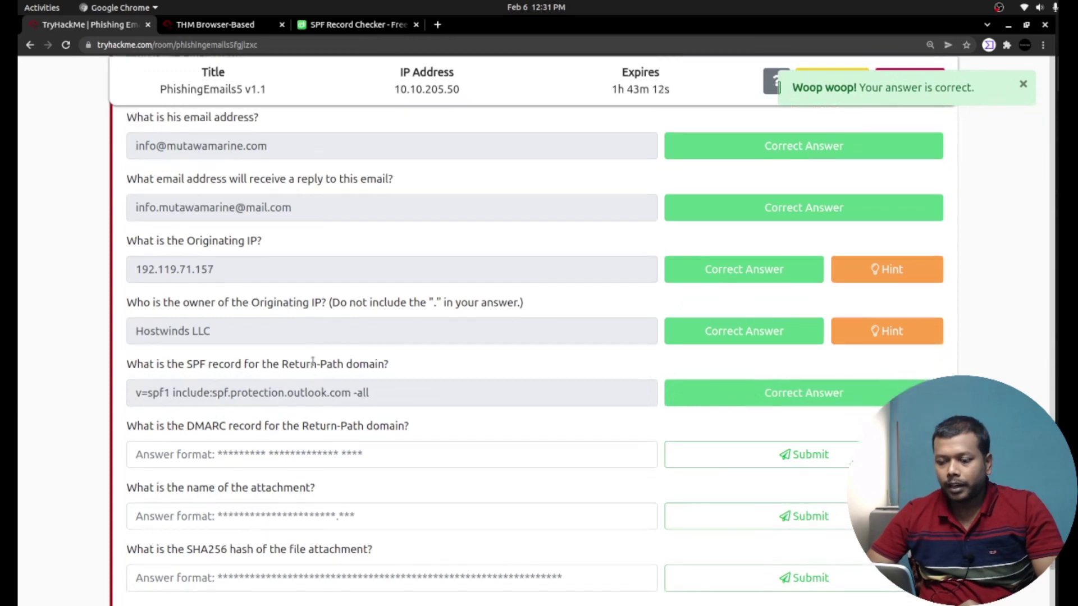
Copy the domain mutawamarine.com from the dmarcian SPF results.
{"action": "left_click", "coordinate": [335, 27]}
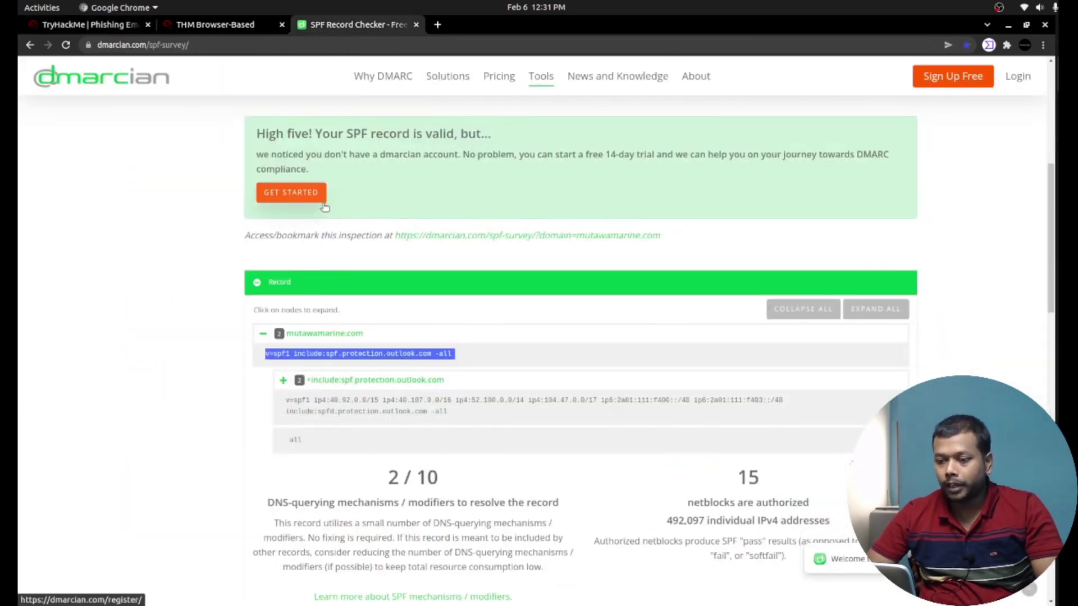
{"action": "left_click", "coordinate": [202, 210]}
{"action": "scroll", "coordinate": [202, 211], "scroll_direction": "up", "scroll_amount": 2}
{"action": "scroll", "coordinate": [202, 211], "scroll_direction": "up", "scroll_amount": 4}
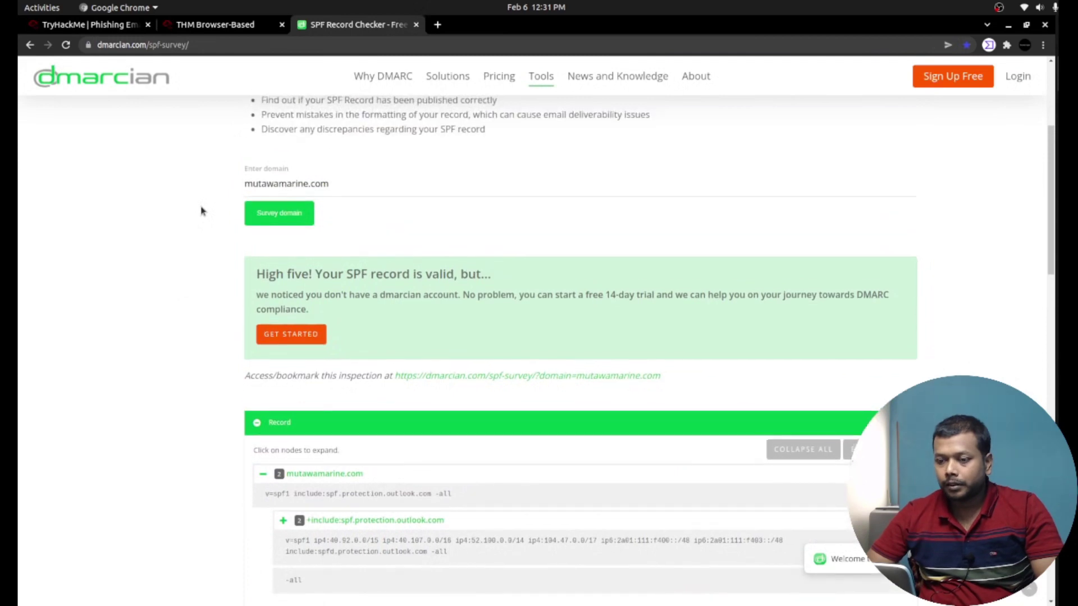
{"action": "triple_click", "coordinate": [284, 185]}
{"action": "key", "text": "ctrl+c"}
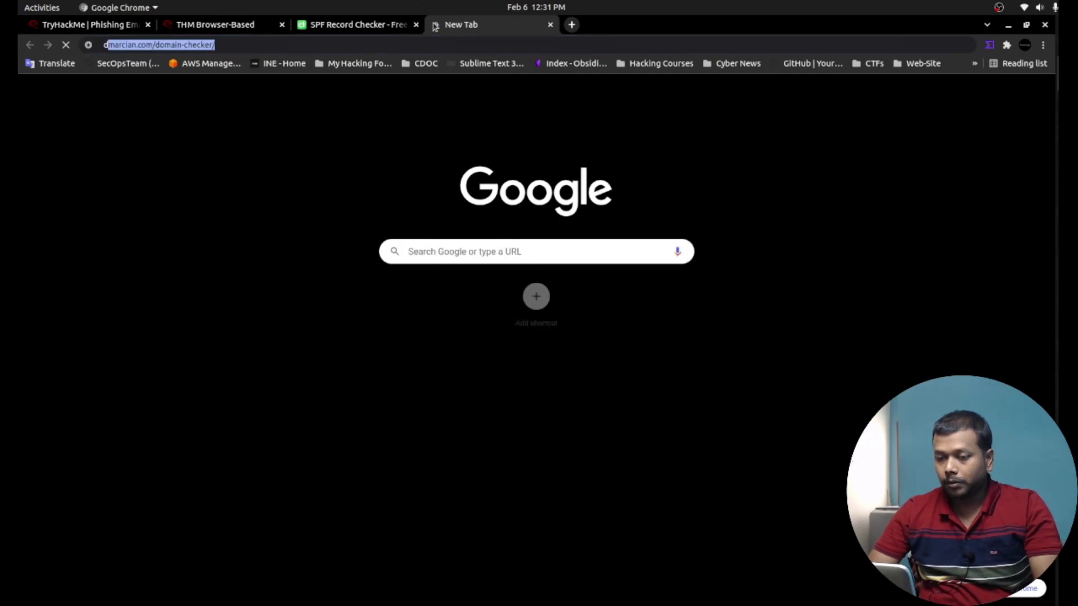
Search Google for 'dmarc record check' and open dmarcian's DMARC Inspector.
{"action": "type", "text": "marc "}
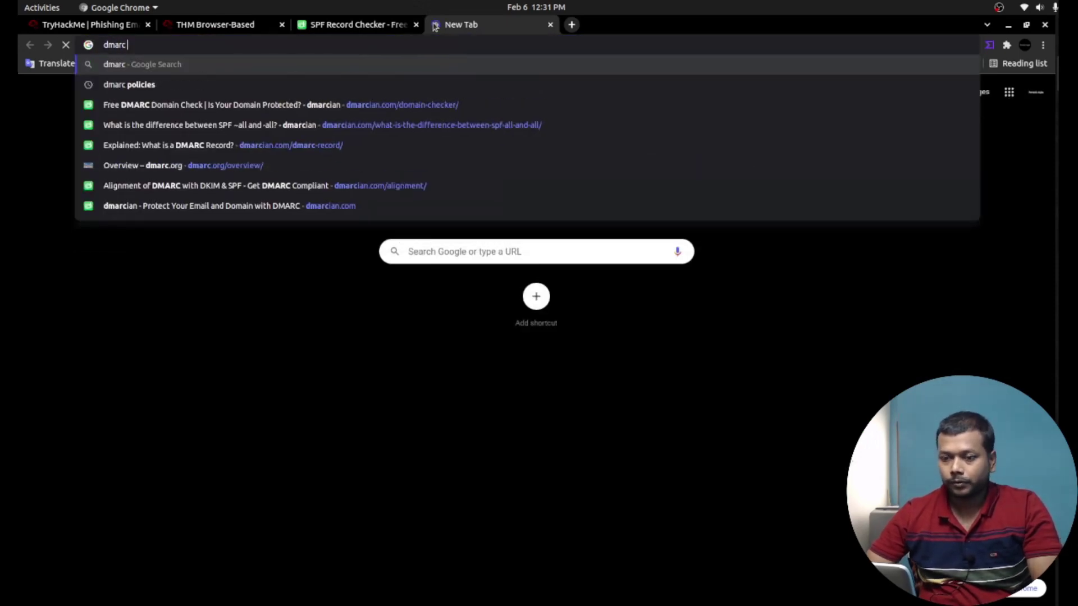
{"action": "type", "text": "res"}
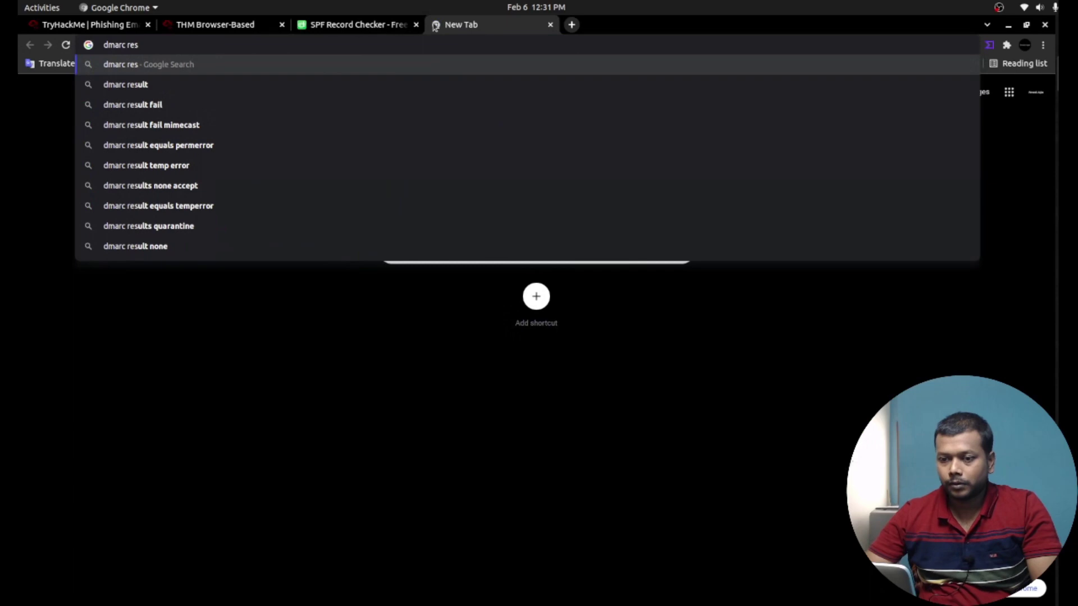
{"action": "key", "text": "BackSpace"}
{"action": "key", "text": "BackSpace"}
{"action": "key", "text": "Down"}
{"action": "key", "text": "Return"}
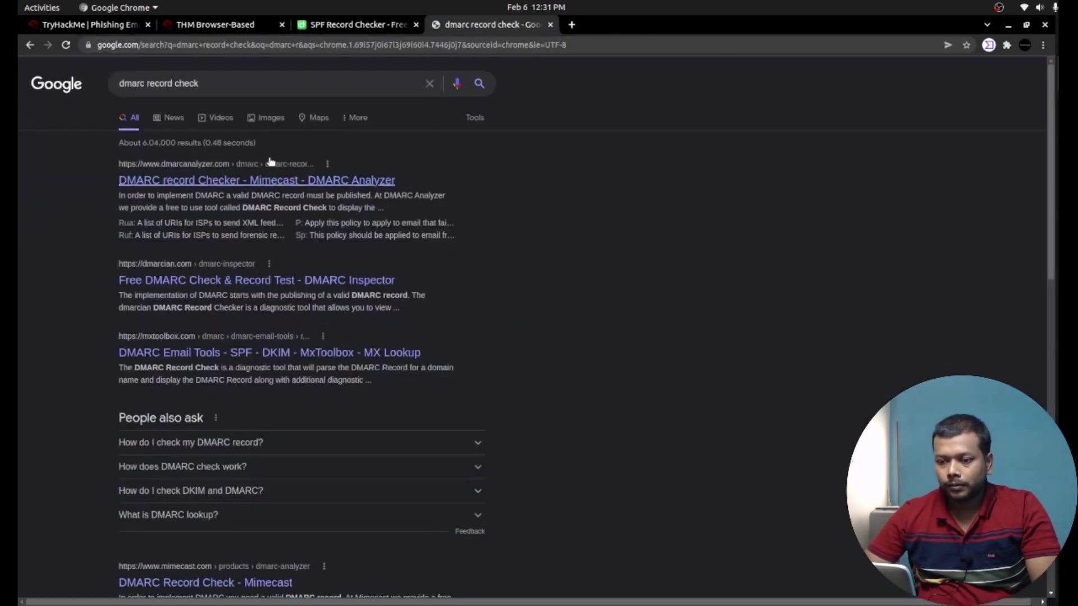
{"action": "left_click", "coordinate": [235, 285]}
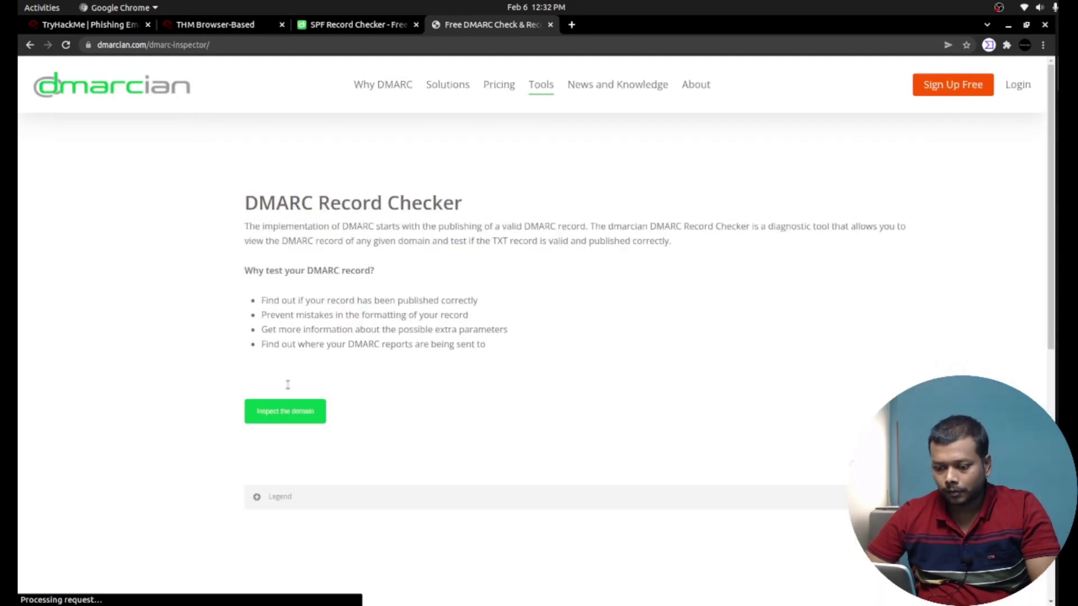
Inspect mutawamarine.com and copy its DMARC record v=DMARC1; p=quarantine; fo=1.
{"action": "left_click", "coordinate": [264, 402]}
{"action": "key", "text": "ctrl+v"}
{"action": "left_click", "coordinate": [293, 436]}
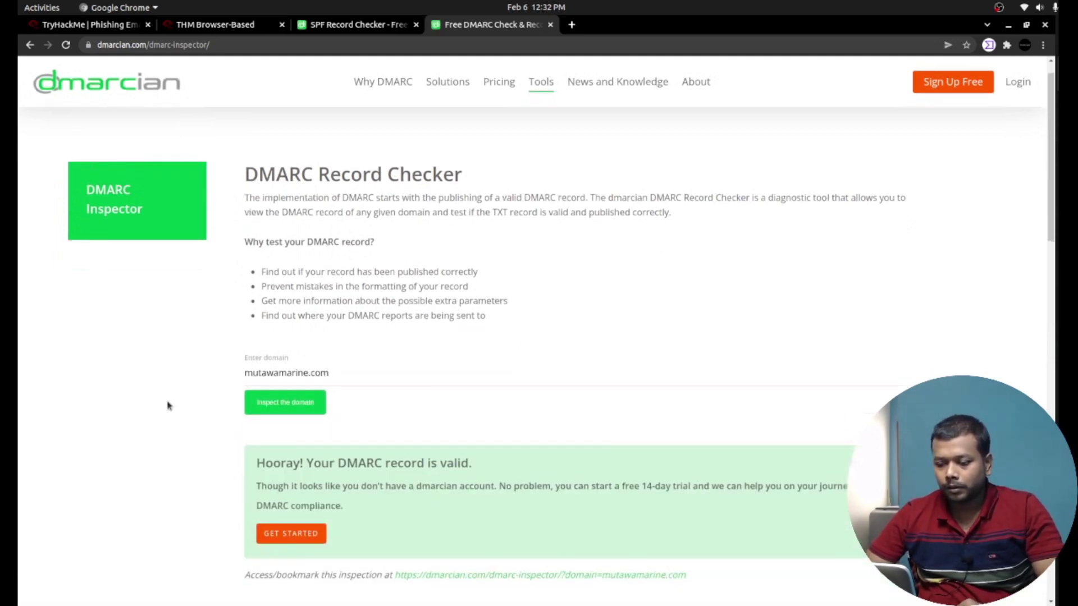
{"action": "scroll", "coordinate": [167, 405], "scroll_direction": "down", "scroll_amount": 5}
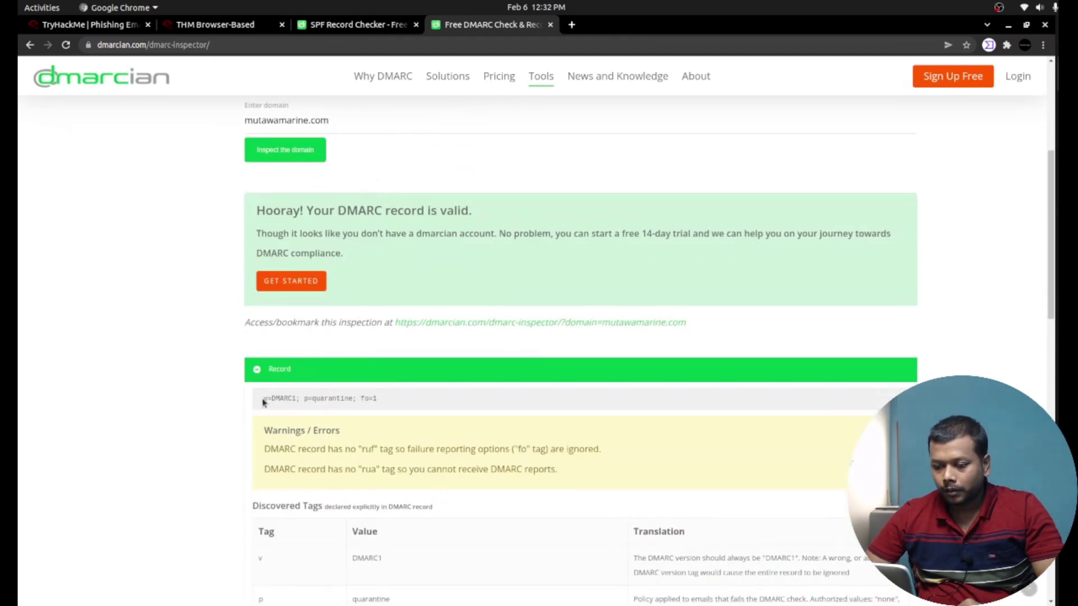
{"action": "left_click_drag", "start_coordinate": [262, 399], "coordinate": [387, 402]}
{"action": "key", "text": "ctrl+c"}
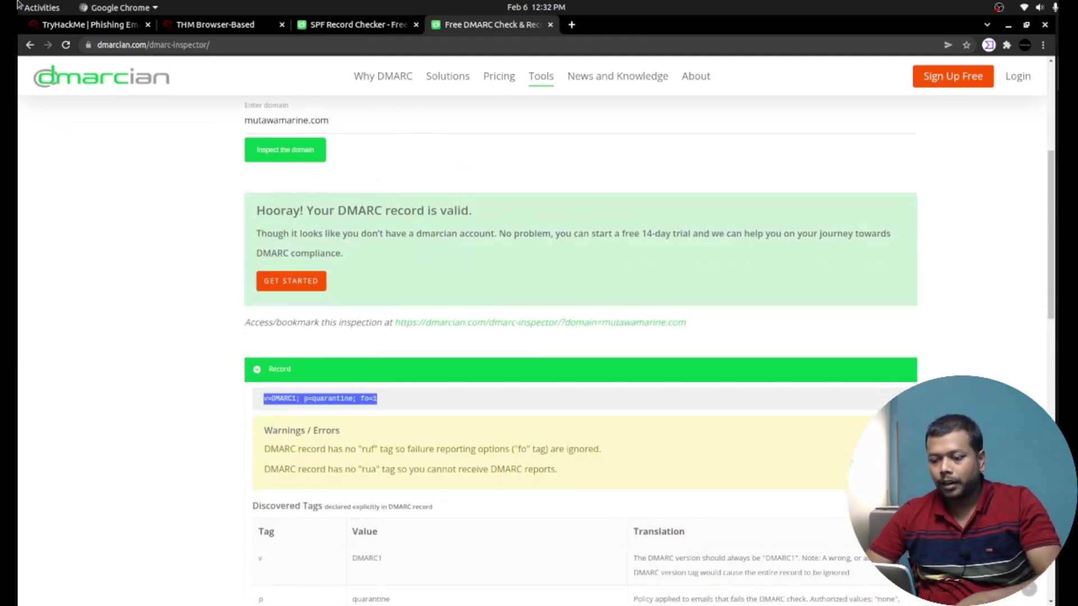
{"action": "left_click", "coordinate": [84, 24]}
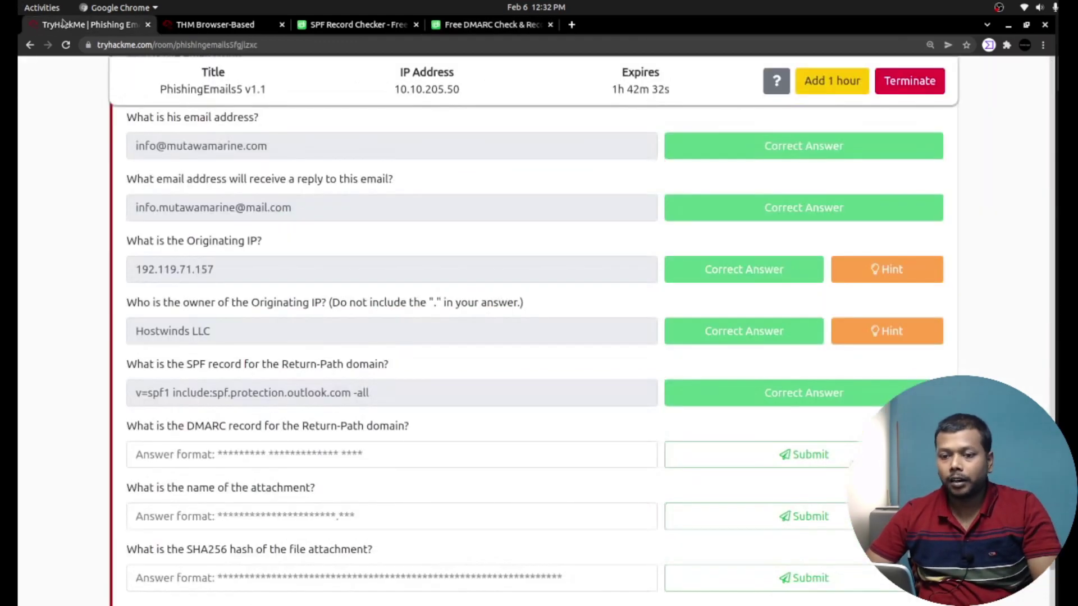
Paste 'v=DMARC1; p=quarantine; fo=1' into the DMARC record answer and submit it.
{"action": "left_click", "coordinate": [205, 452]}
{"action": "key", "text": "ctrl+v"}
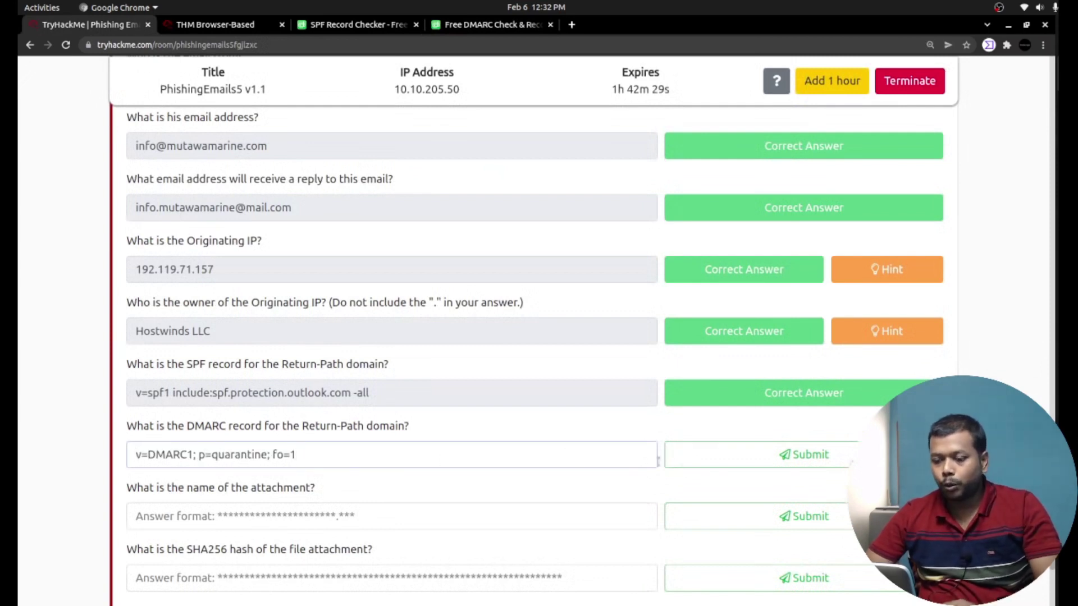
{"action": "left_click", "coordinate": [745, 458]}
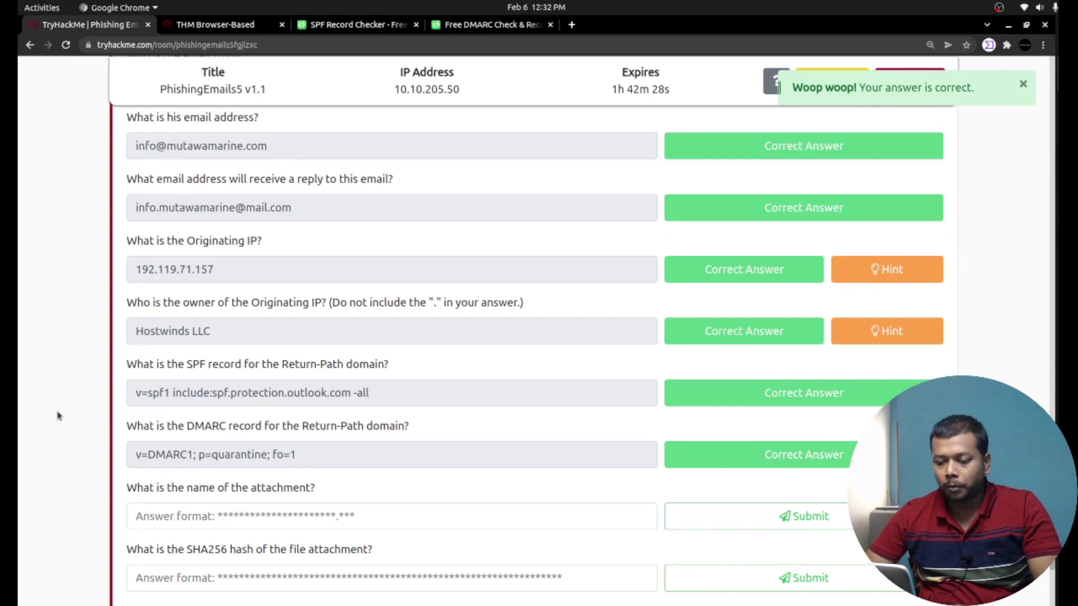
{"action": "scroll", "coordinate": [56, 416], "scroll_direction": "down", "scroll_amount": 3}
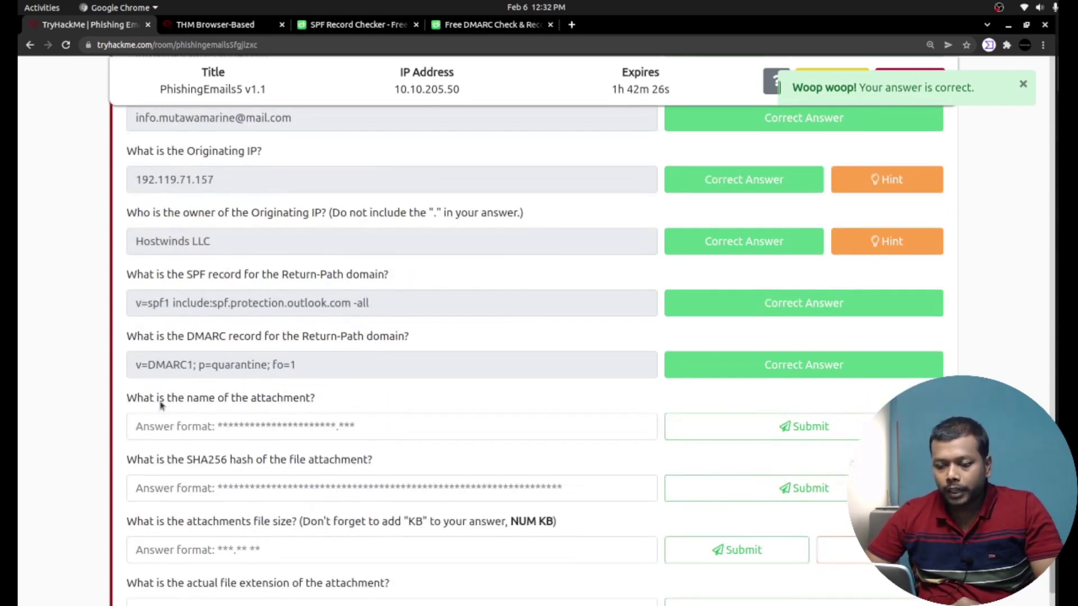
{"action": "left_click_drag", "start_coordinate": [159, 399], "coordinate": [311, 399]}
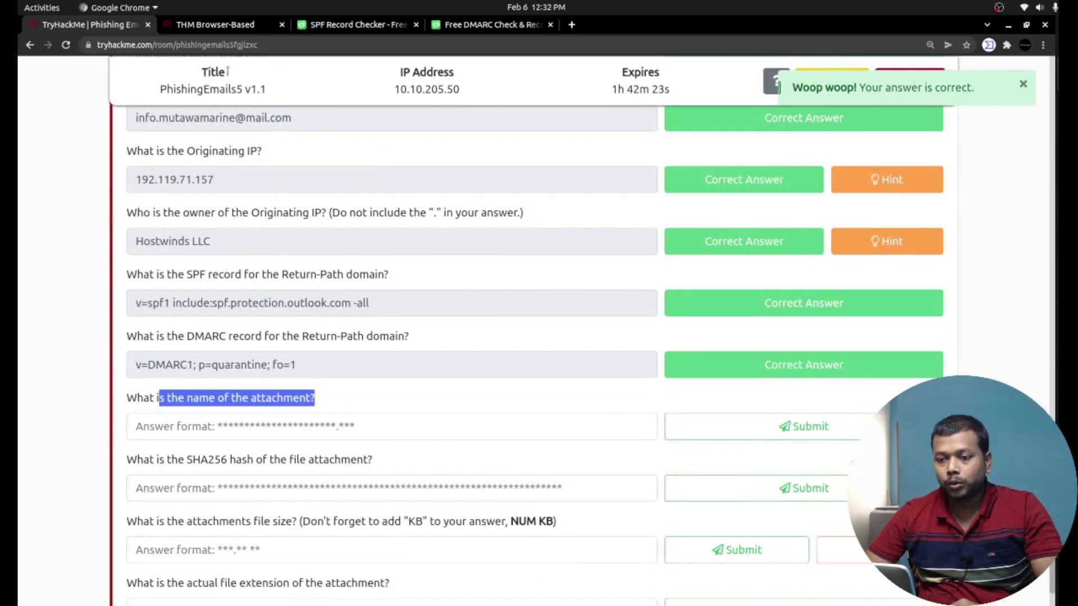
Switch to the AttackBox and minimize the Mousepad and Thunderbird windows to reveal the desktop.
{"action": "left_click", "coordinate": [224, 24]}
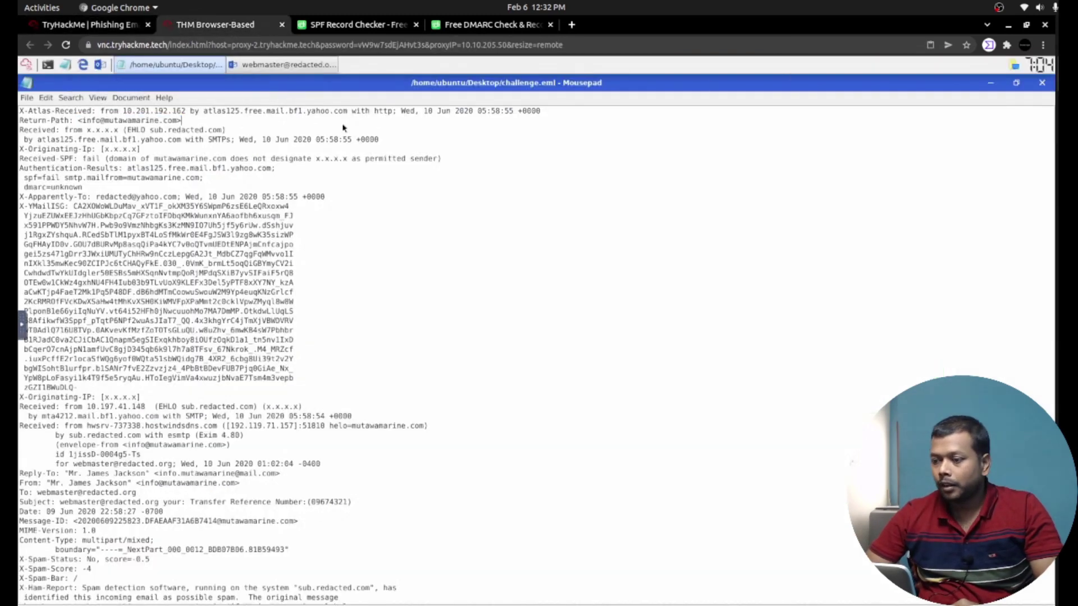
{"action": "left_click", "coordinate": [991, 84]}
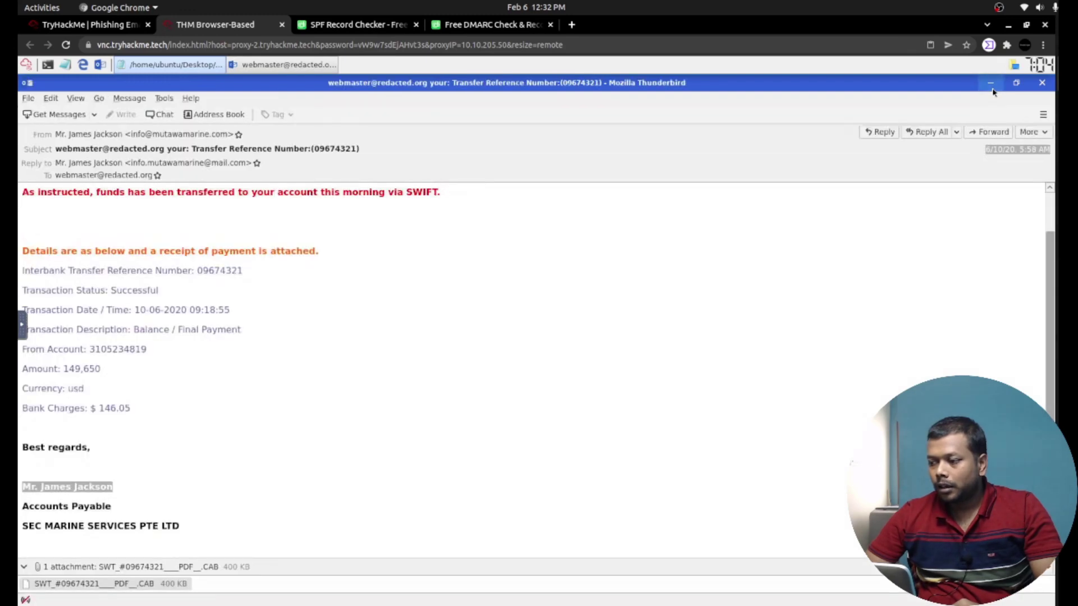
{"action": "left_click", "coordinate": [991, 85]}
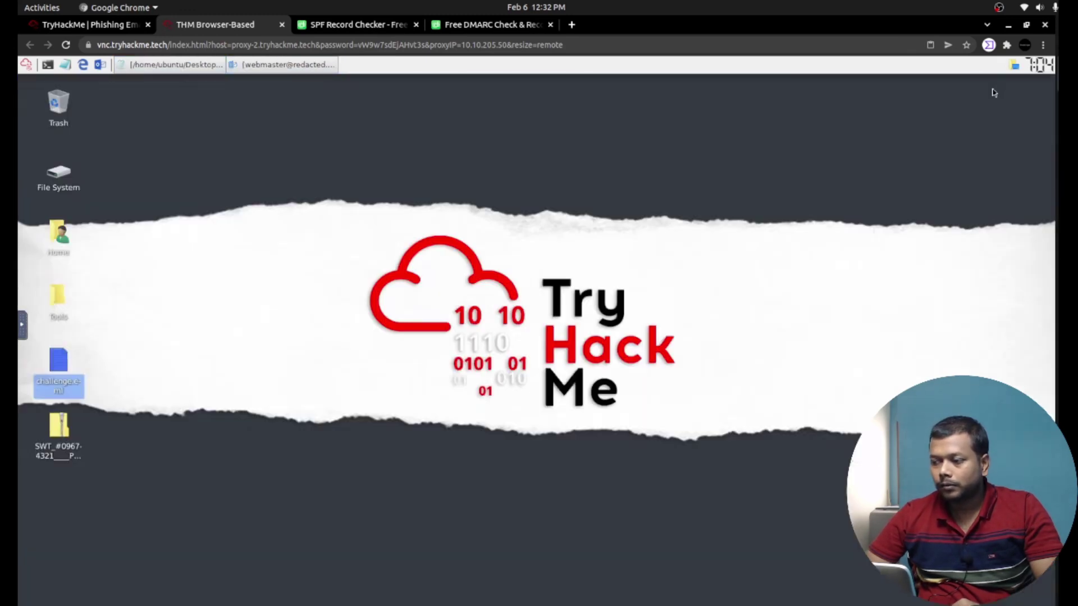
Start renaming the SWT_#09674321____PDF__.CAB attachment and select its entire file name.
{"action": "left_click", "coordinate": [39, 441]}
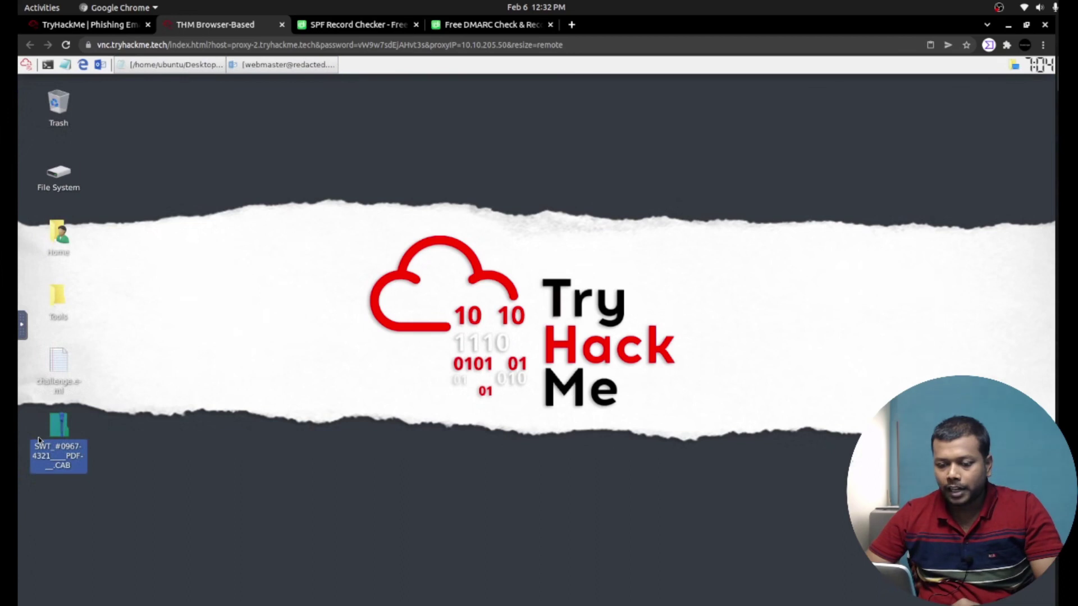
{"action": "right_click", "coordinate": [55, 437]}
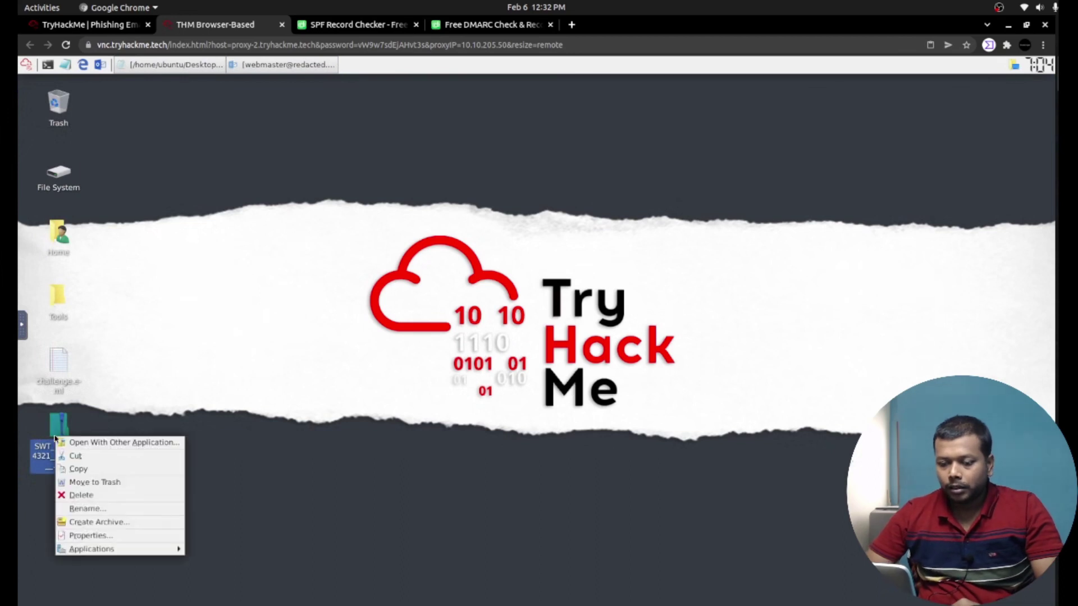
{"action": "left_click", "coordinate": [88, 508]}
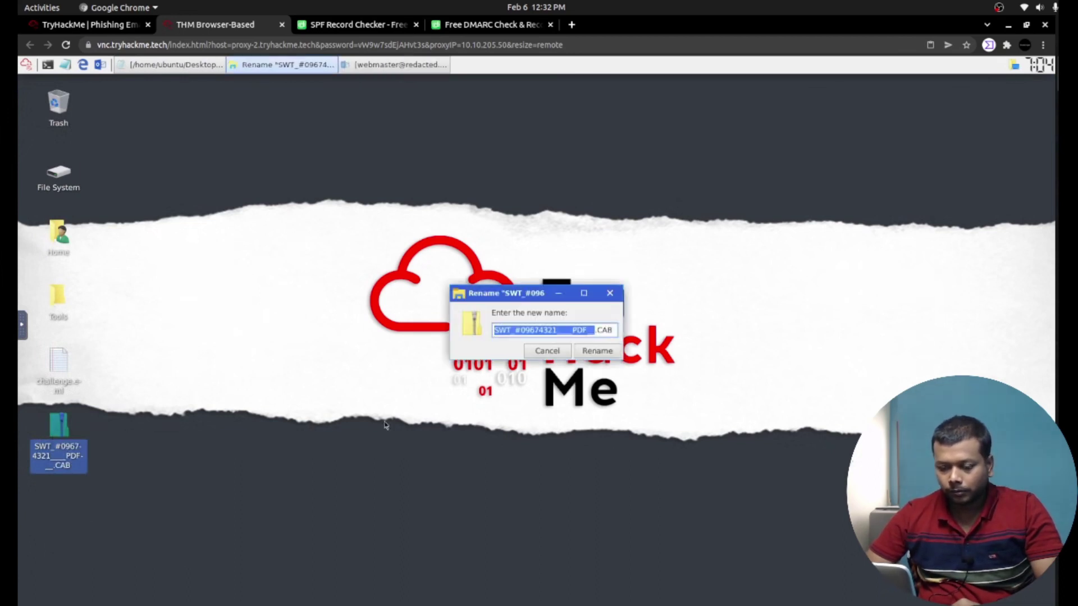
{"action": "double_click", "coordinate": [610, 331]}
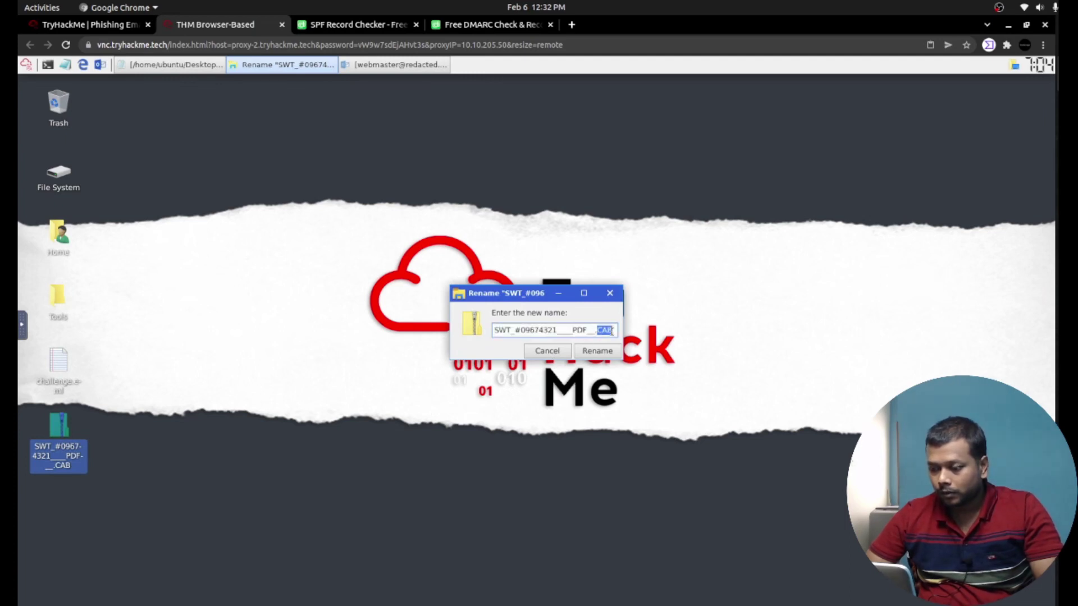
{"action": "key", "text": "shift+Left"}
{"action": "key", "text": "shift+Left"}
{"action": "key", "text": "shift+Left"}
{"action": "key", "text": "shift+Left"}
{"action": "key", "text": "shift+Left"}
{"action": "key", "text": "shift+Left"}
{"action": "key", "text": "shift+Left"}
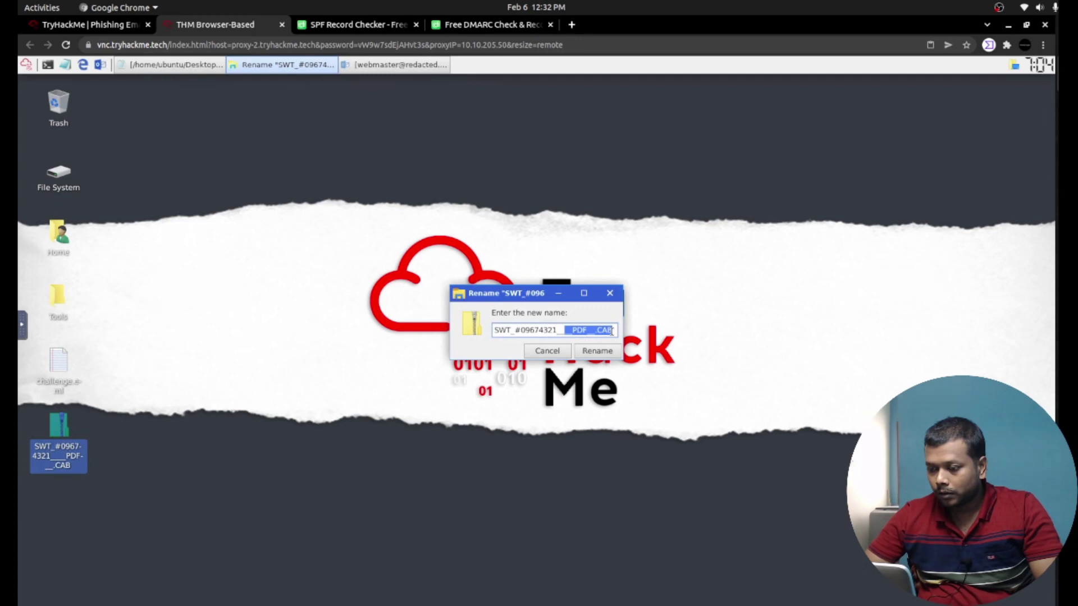
{"action": "key", "text": "shift+Home"}
{"action": "key", "text": "ctrl+c"}
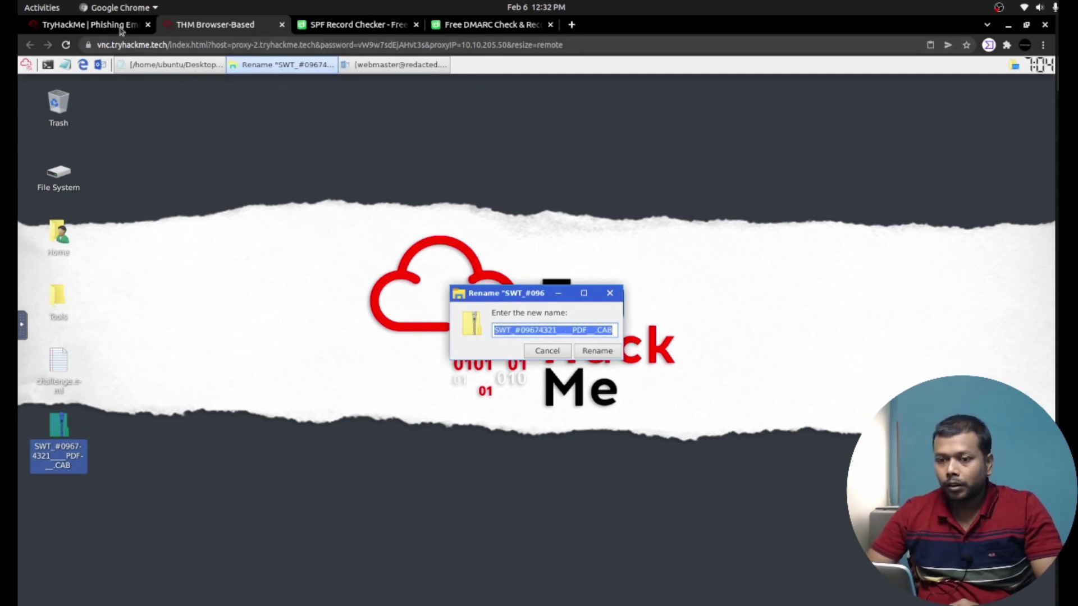
Paste SWT_#09674321____PDF__.CAB as the attachment-name answer and submit it.
{"action": "left_click", "coordinate": [121, 29]}
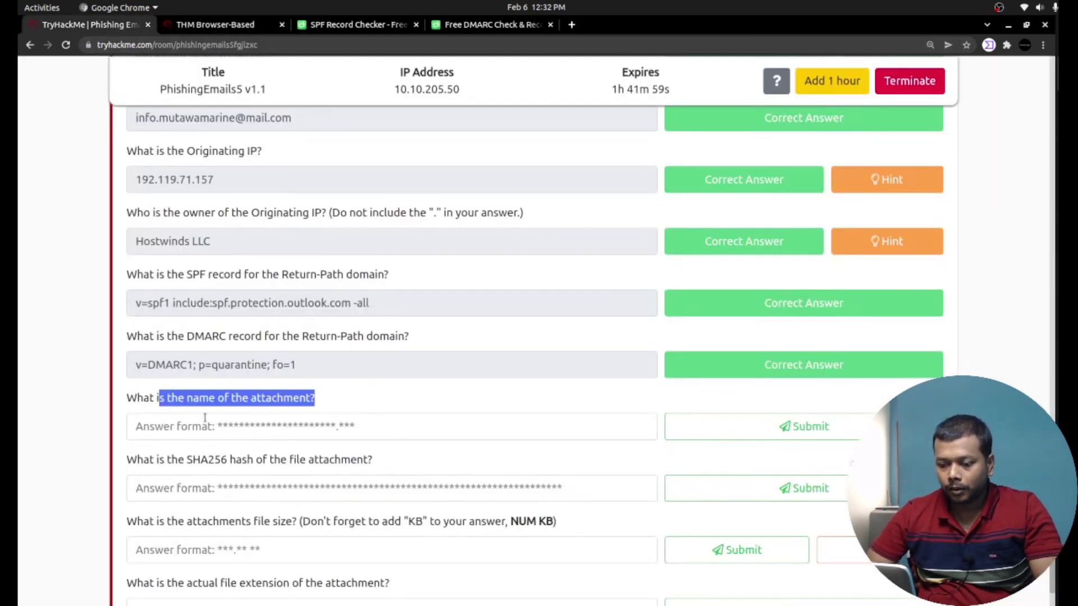
{"action": "left_click", "coordinate": [204, 426]}
{"action": "key", "text": "ctrl+v"}
{"action": "left_click", "coordinate": [804, 427]}
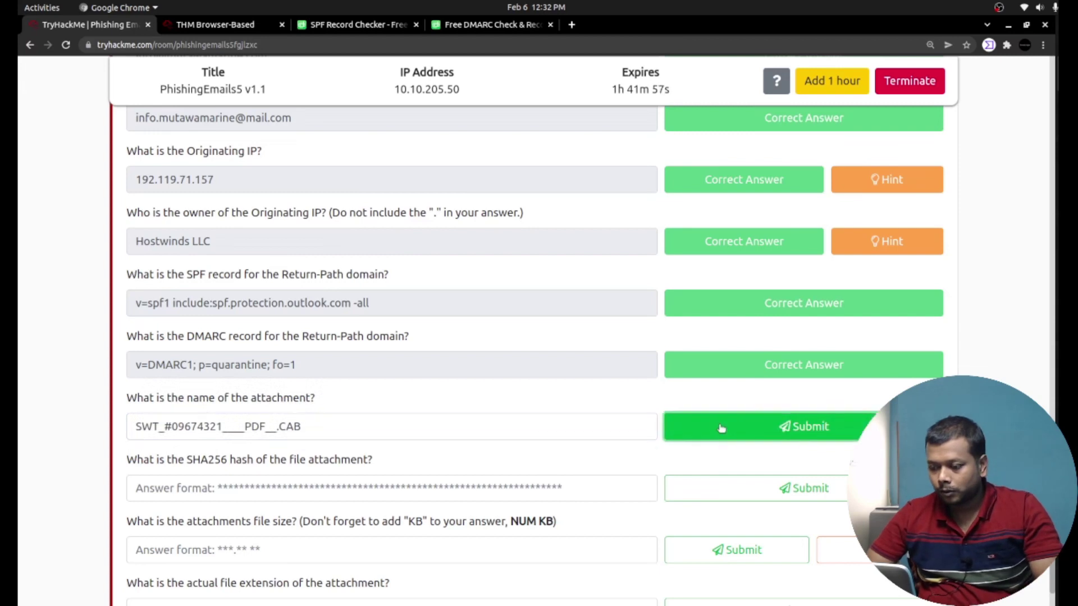
{"action": "triple_click", "coordinate": [130, 461]}
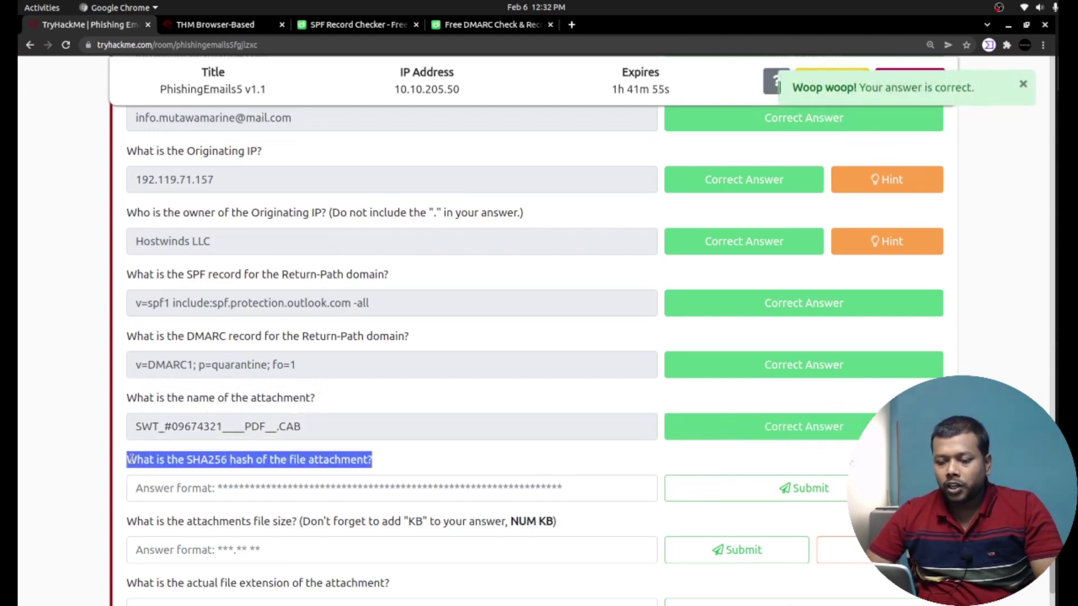
In a new AttackBox terminal, change into the Desktop folder and list its files.
{"action": "left_click", "coordinate": [232, 25]}
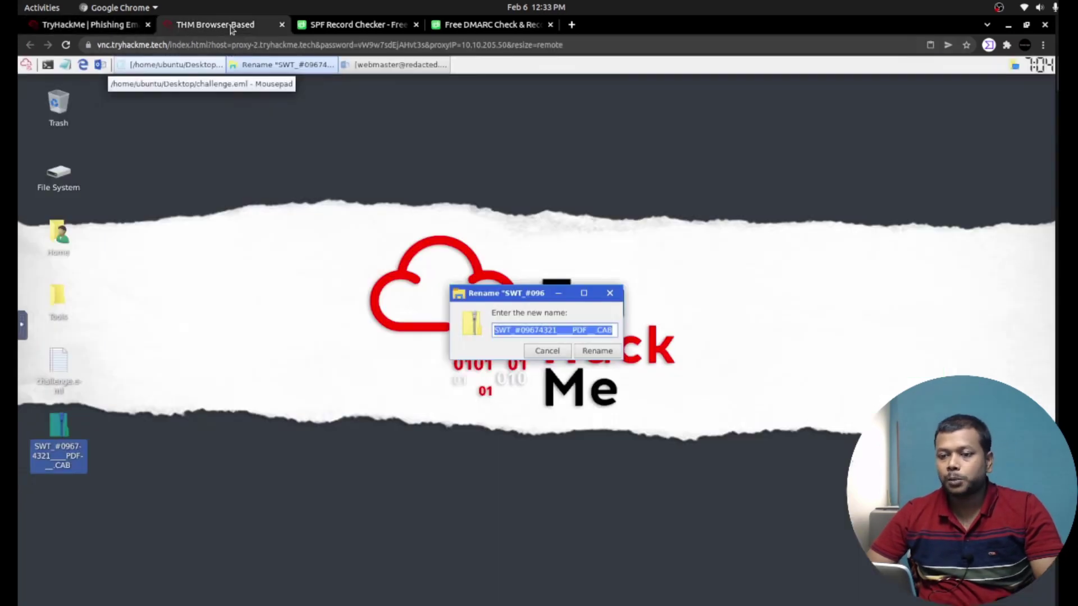
{"action": "left_click", "coordinate": [48, 66]}
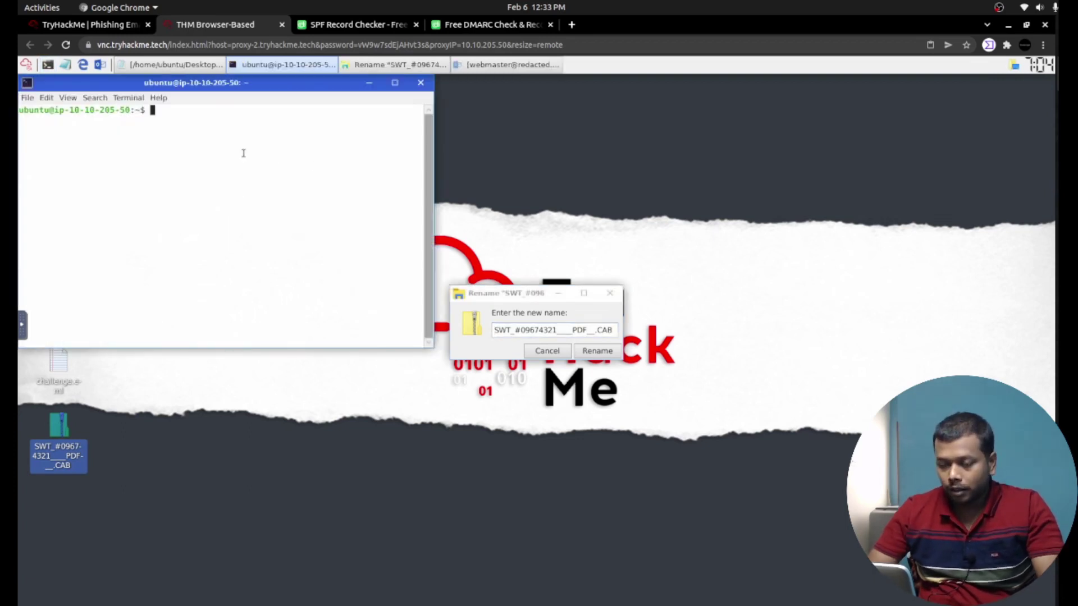
{"action": "type", "text": "cd"}
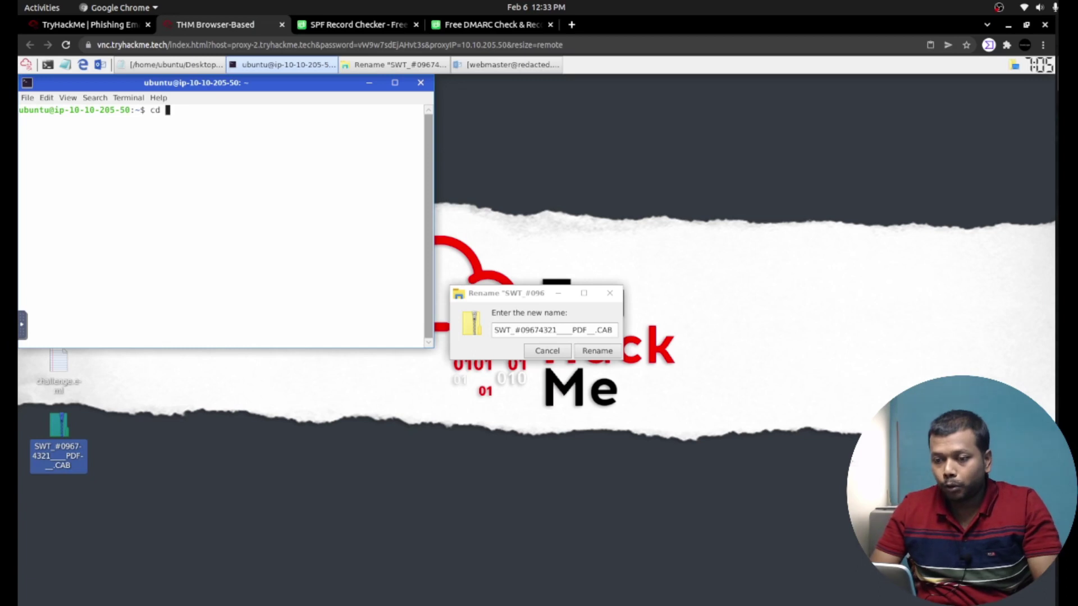
{"action": "type", "text": "Desk"}
{"action": "key", "text": "Tab"}
{"action": "key", "text": "Return"}
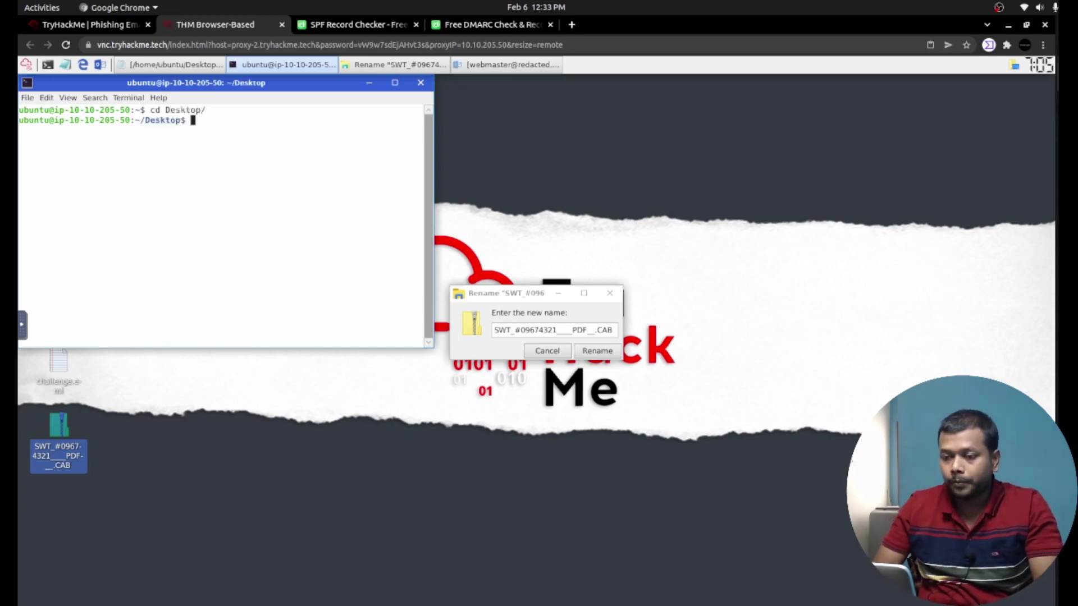
{"action": "type", "text": "ls"}
{"action": "key", "text": "Return"}
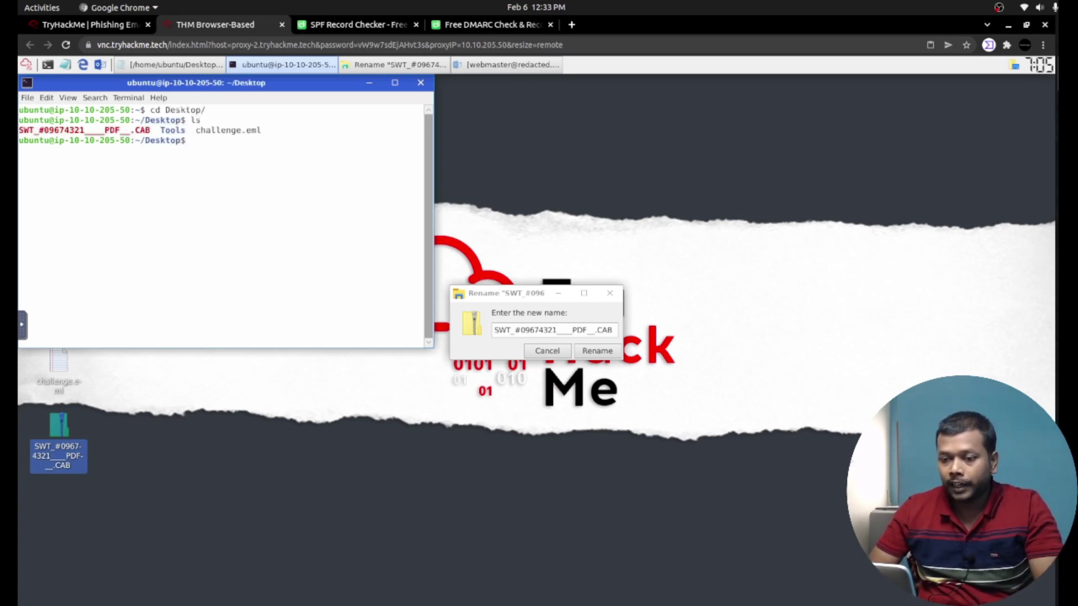
Run sha256sum on SWT_#09674321____PDF__.CAB and copy the resulting hash.
{"action": "double_click", "coordinate": [109, 129]}
{"action": "key", "text": "ctrl+c"}
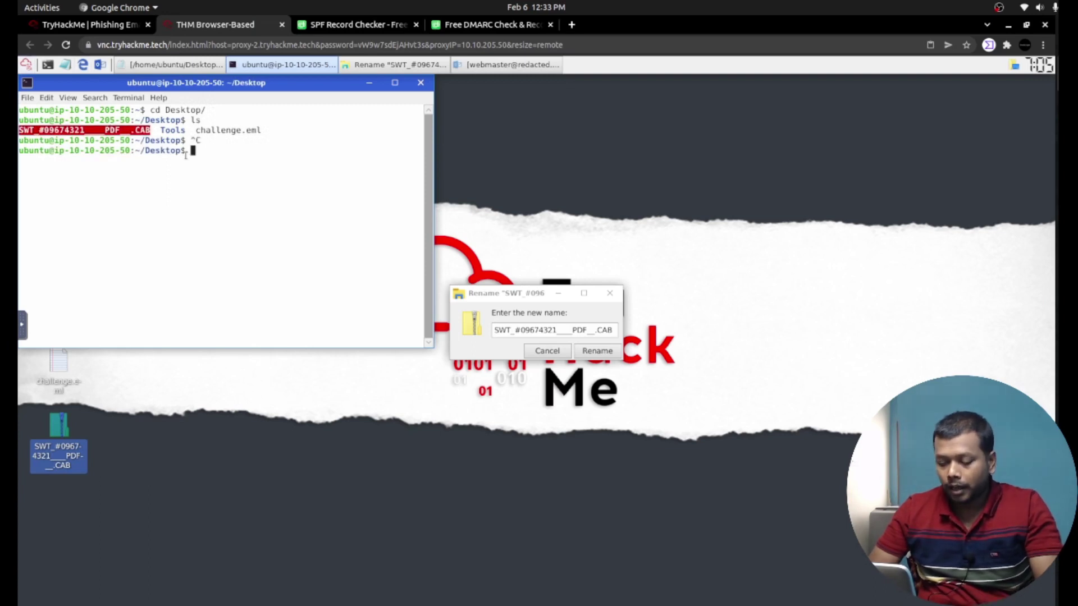
{"action": "type", "text": "sha256 s"}
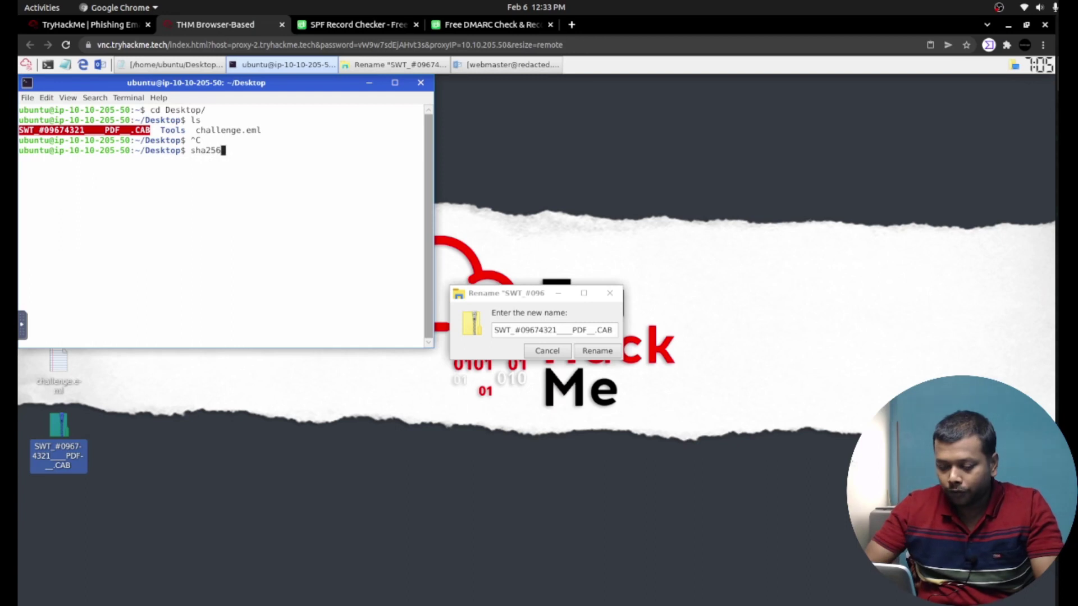
{"action": "key", "text": "BackSpace"}
{"action": "key", "text": "BackSpace"}
{"action": "type", "text": "sum"}
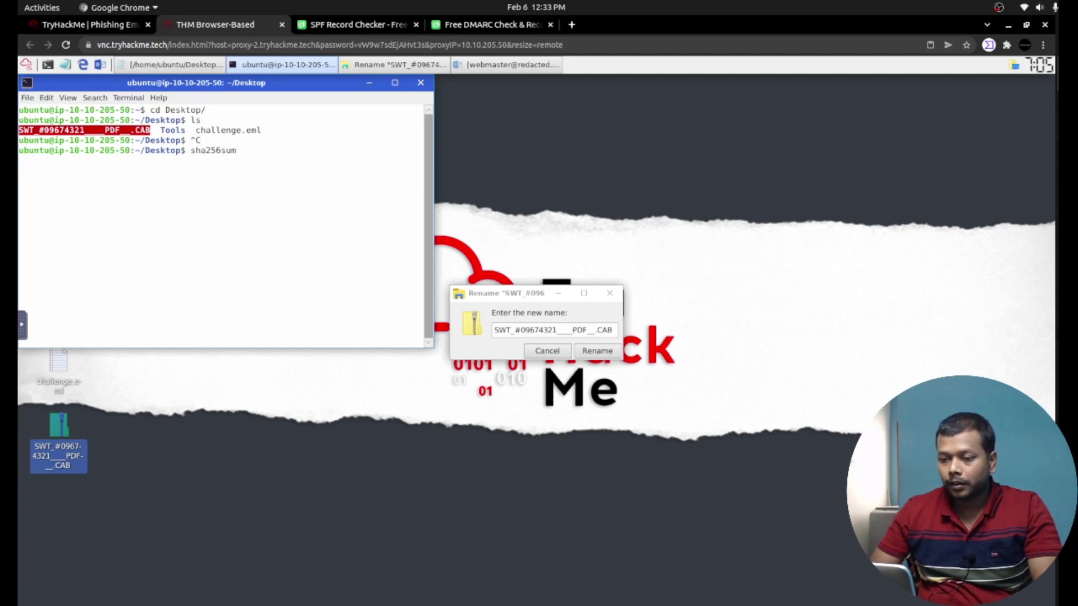
{"action": "right_click", "coordinate": [99, 133]}
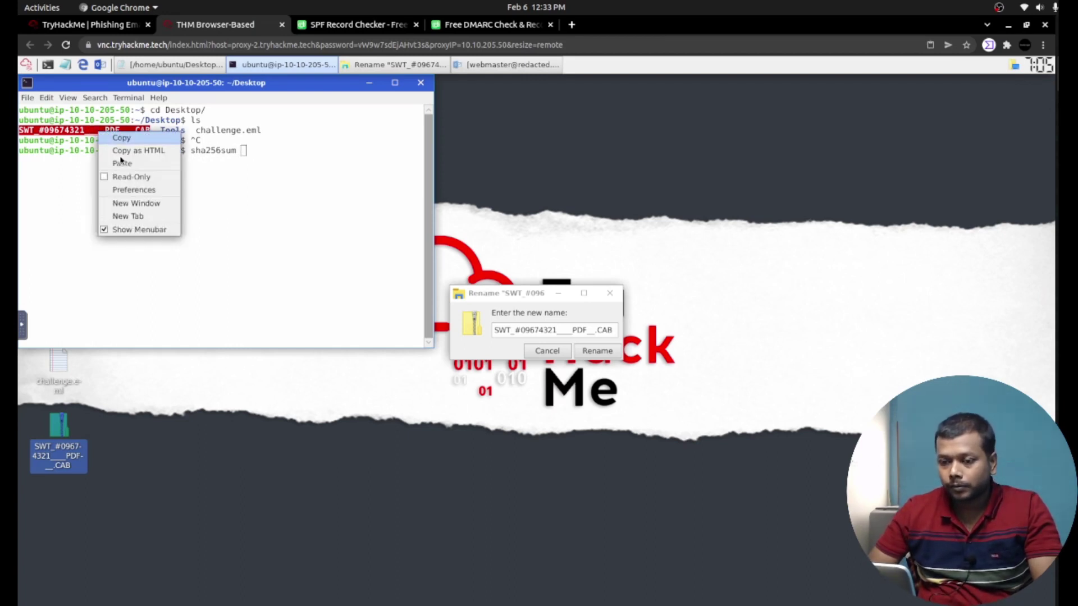
{"action": "left_click", "coordinate": [122, 137]}
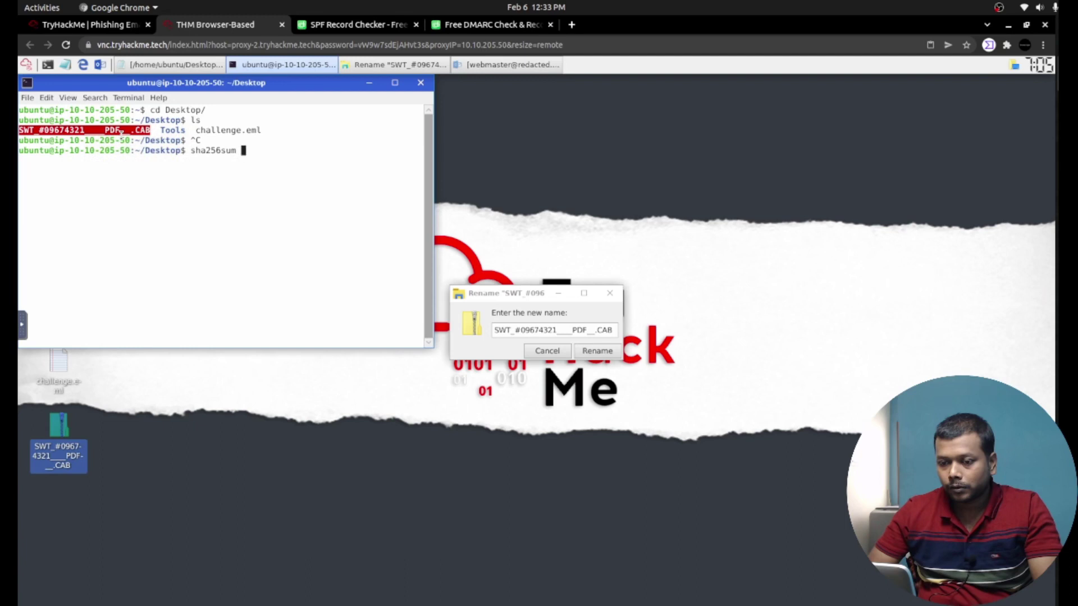
{"action": "right_click", "coordinate": [265, 150]}
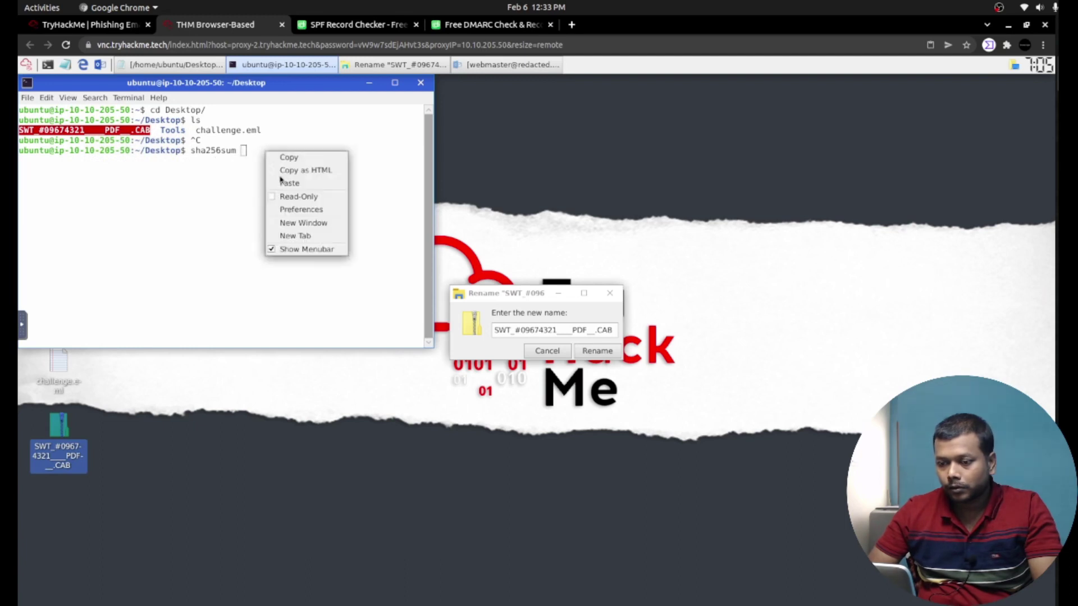
{"action": "left_click", "coordinate": [289, 184]}
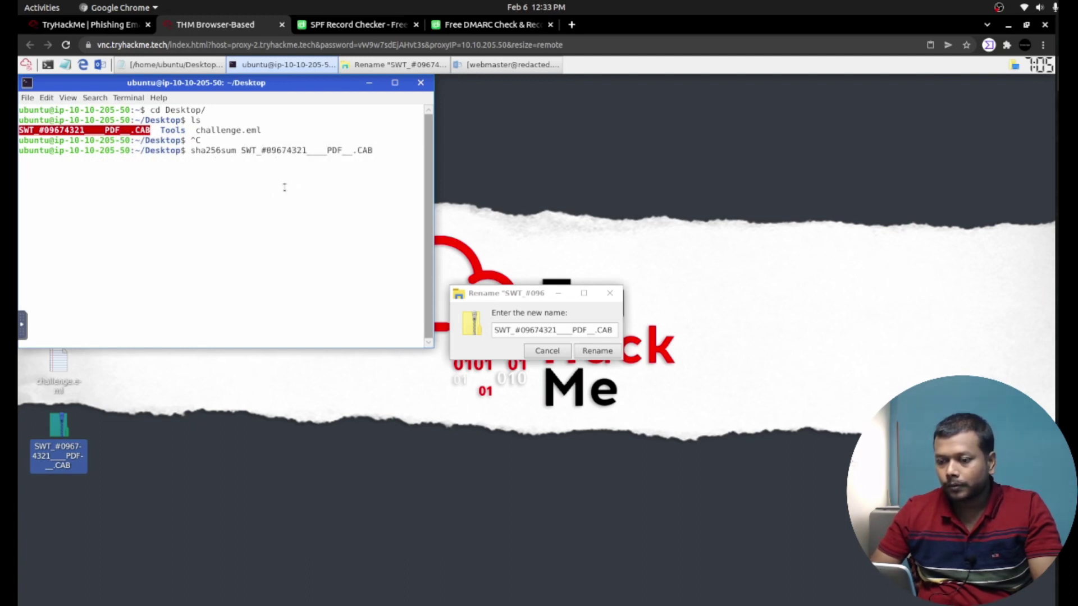
{"action": "key", "text": "Return"}
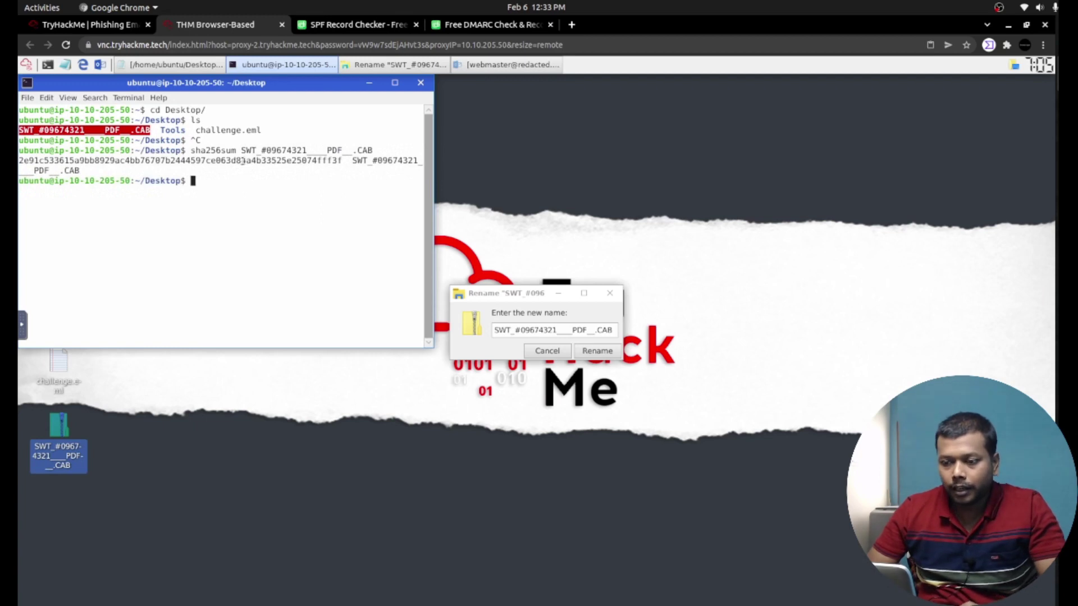
{"action": "double_click", "coordinate": [242, 161]}
{"action": "key", "text": "ctrl+c"}
{"action": "key", "text": "ctrl+c"}
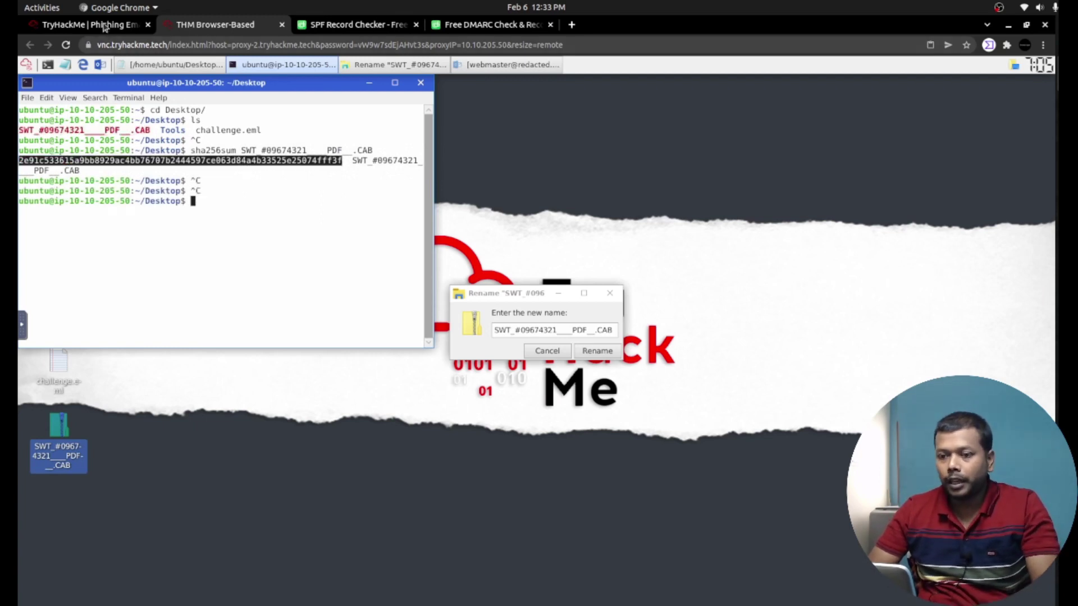
Paste the attachment's SHA256 hash into its answer field and submit it.
{"action": "left_click", "coordinate": [103, 26]}
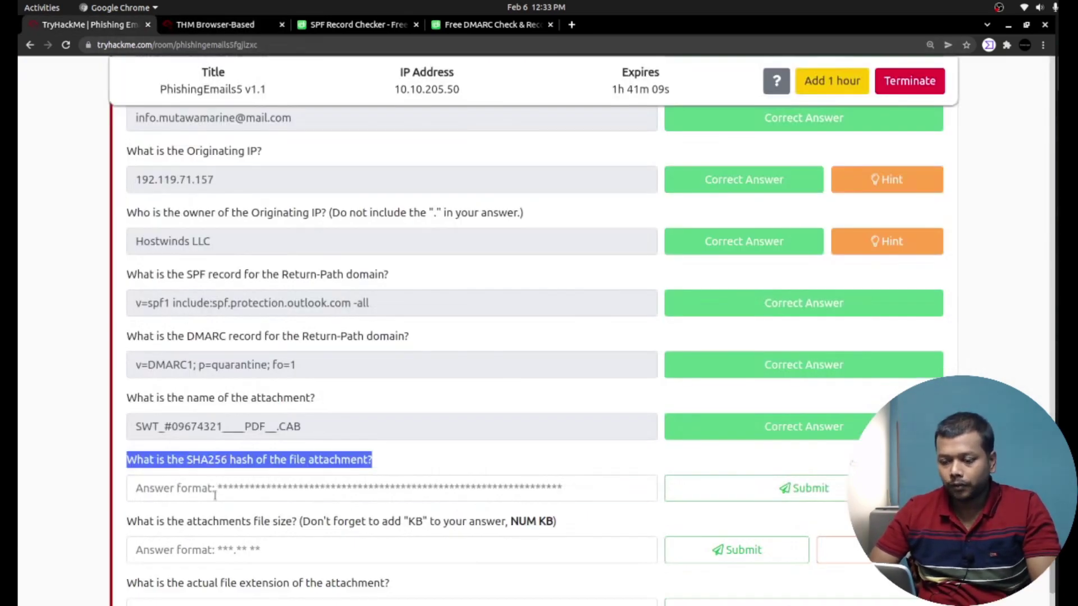
{"action": "left_click", "coordinate": [215, 488]}
{"action": "key", "text": "ctrl+v"}
{"action": "left_click", "coordinate": [747, 498]}
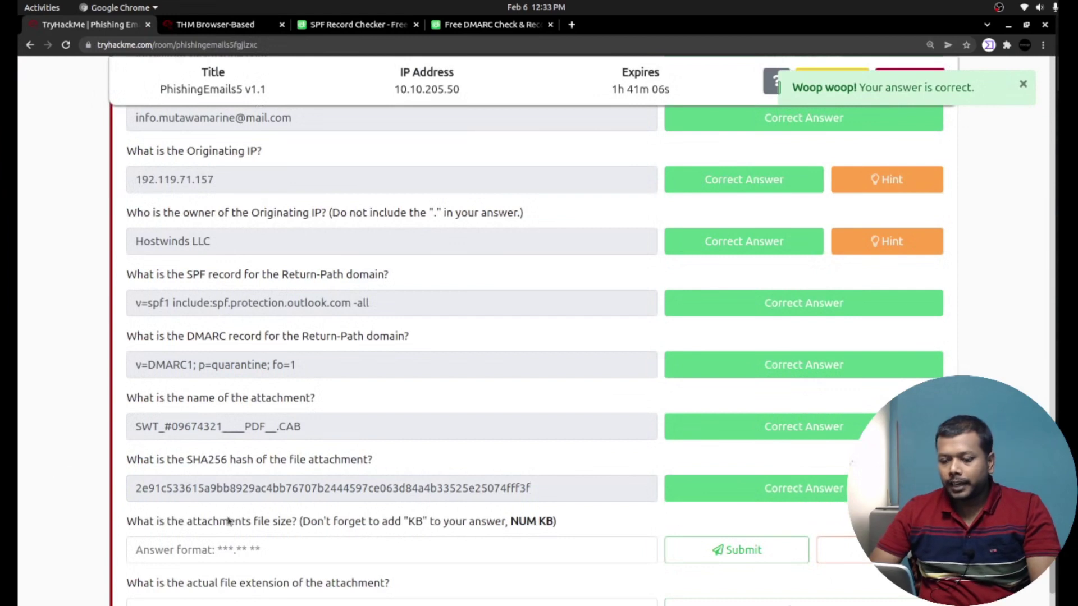
Read the file-size question's hint, then close the SPF record checker tab.
{"action": "scroll", "coordinate": [228, 521], "scroll_direction": "down", "scroll_amount": 2}
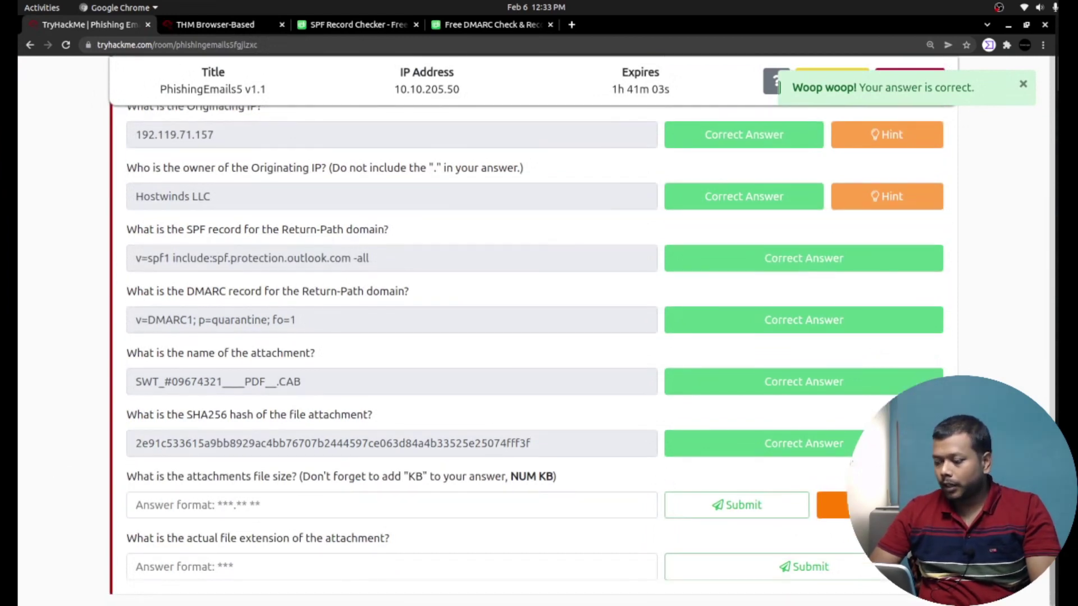
{"action": "left_click", "coordinate": [836, 505]}
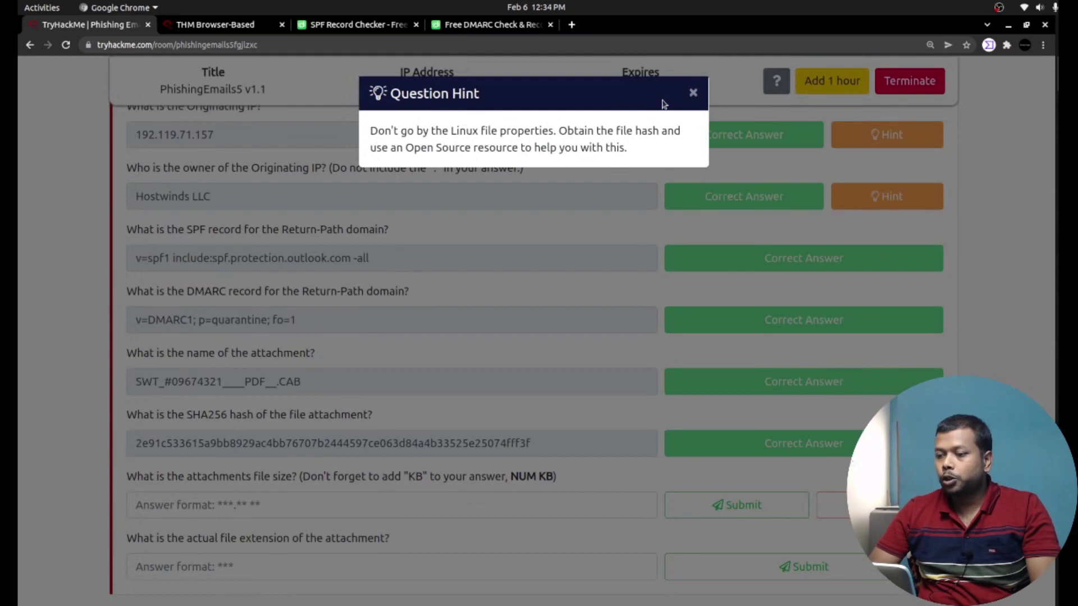
{"action": "left_click", "coordinate": [693, 93]}
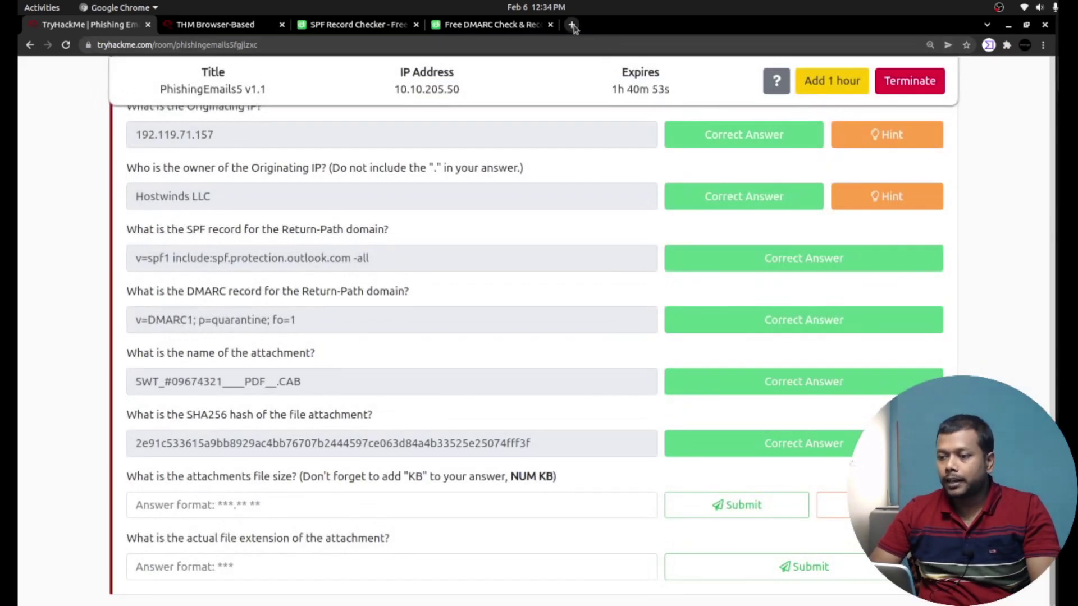
{"action": "left_click", "coordinate": [416, 26]}
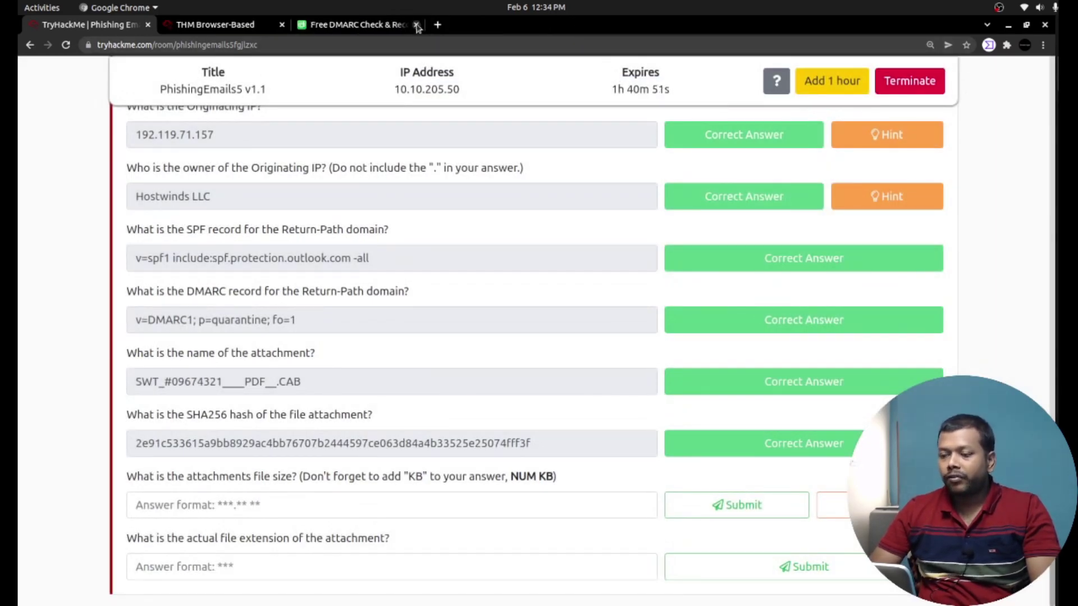
Close the DMARC checker tab, search Google for 'virustotal' and open VirusTotal.
{"action": "left_click", "coordinate": [415, 26]}
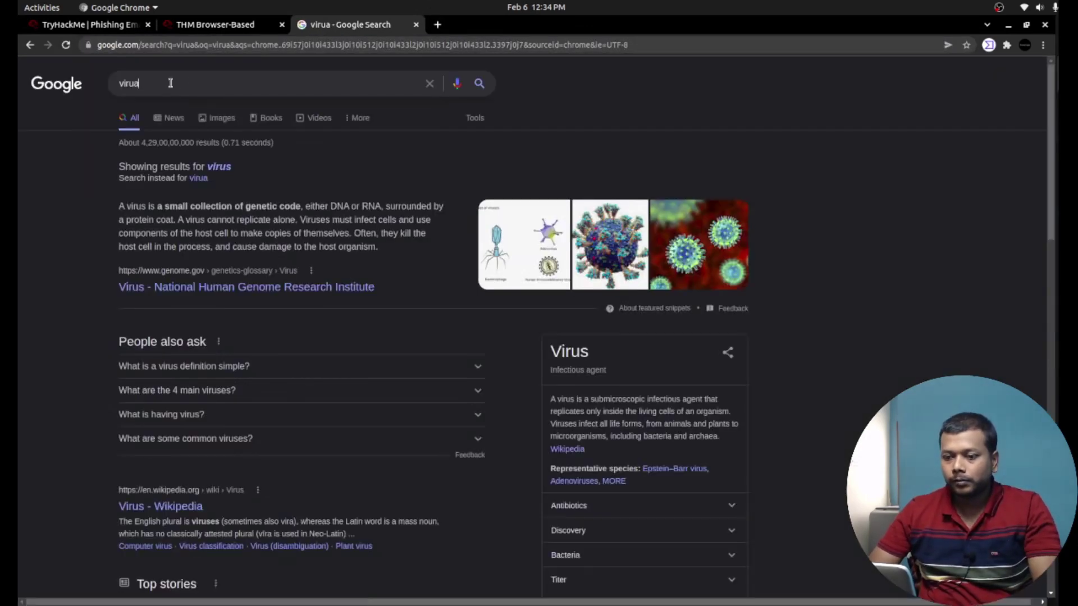
{"action": "key", "text": "BackSpace"}
{"action": "type", "text": "stotal"}
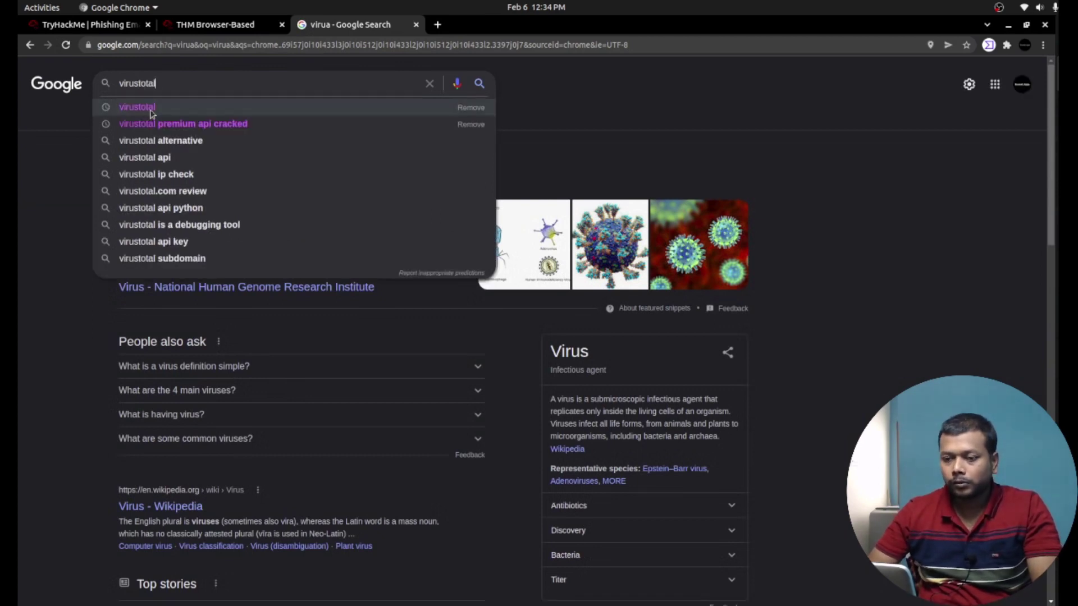
{"action": "left_click", "coordinate": [152, 113]}
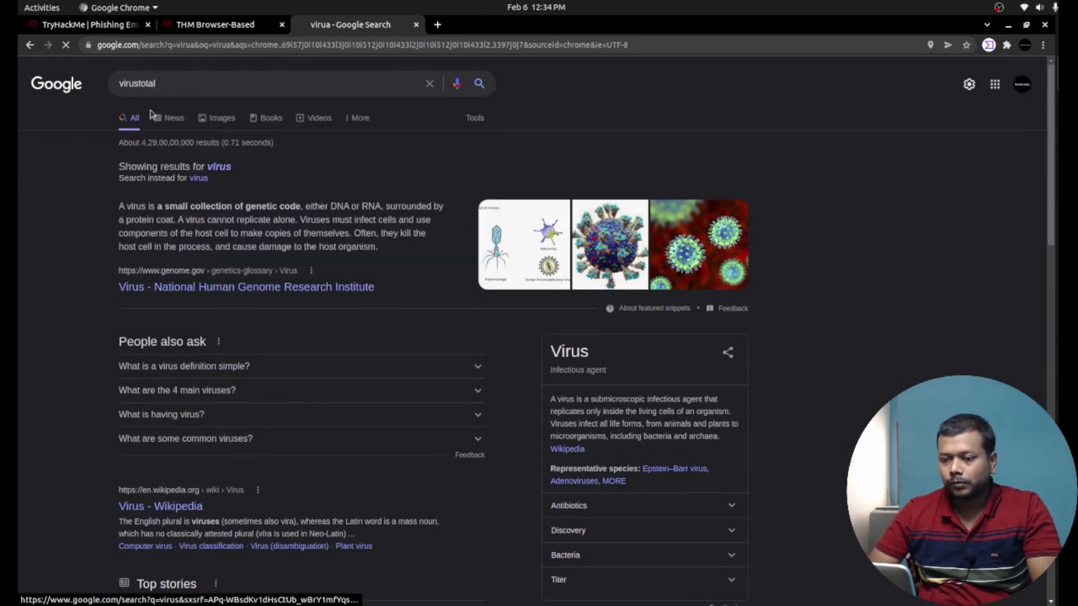
{"action": "left_click", "coordinate": [155, 181]}
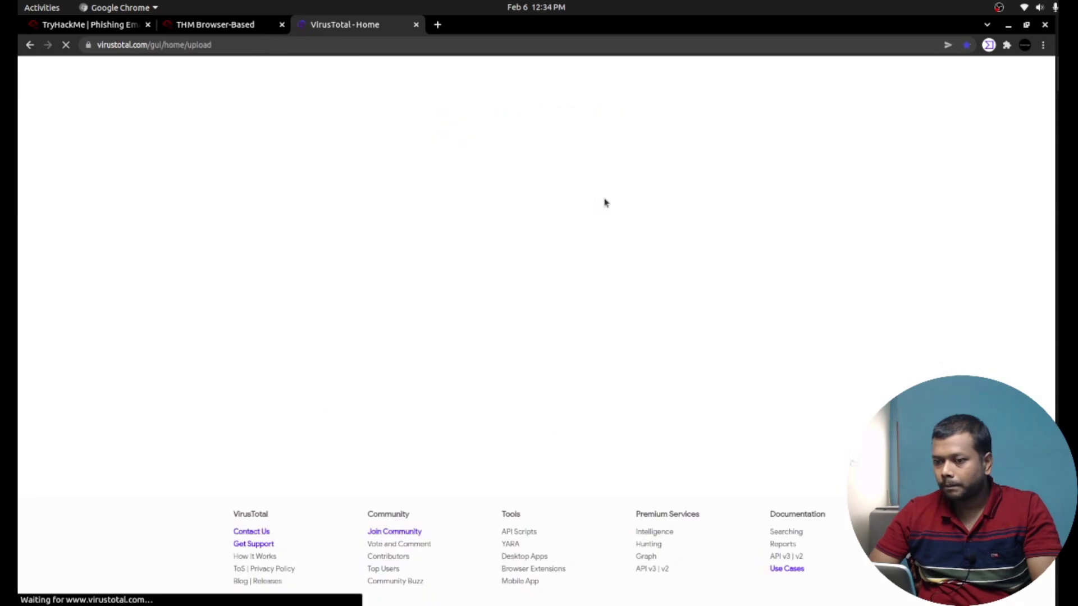
Search VirusTotal for the attachment's SHA256 hash and select the 400.26 KB file size.
{"action": "left_click", "coordinate": [659, 236]}
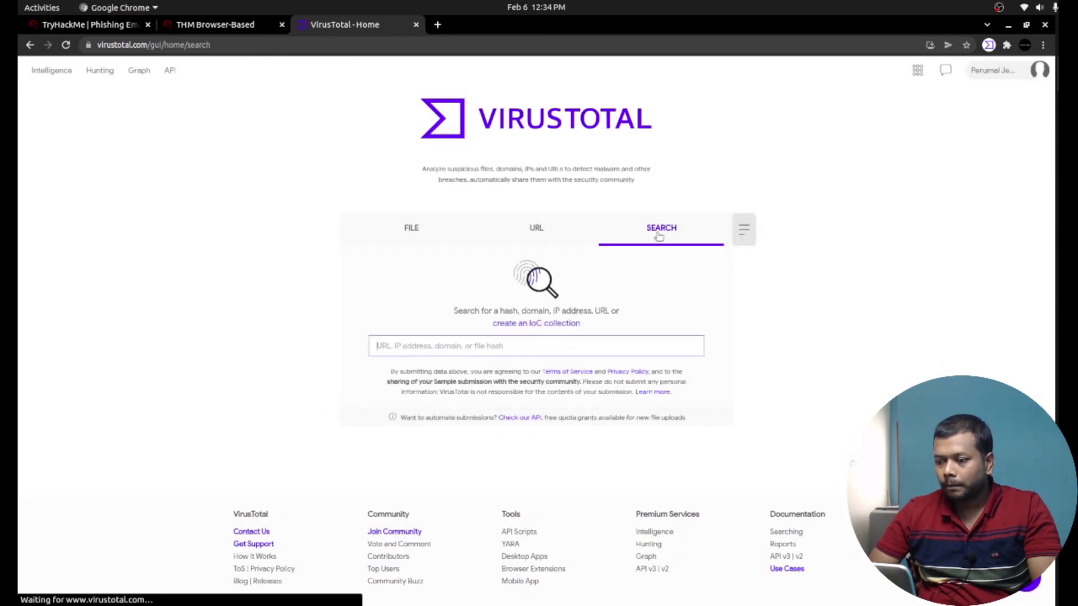
{"action": "key", "text": "ctrl+v"}
{"action": "key", "text": "Return"}
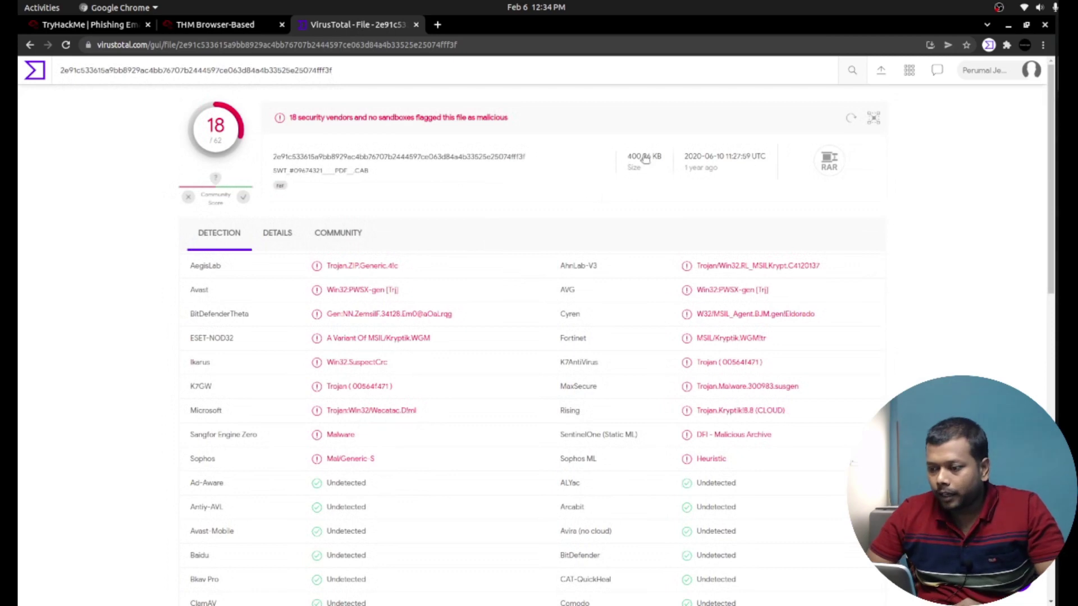
{"action": "left_click_drag", "start_coordinate": [628, 156], "coordinate": [668, 162]}
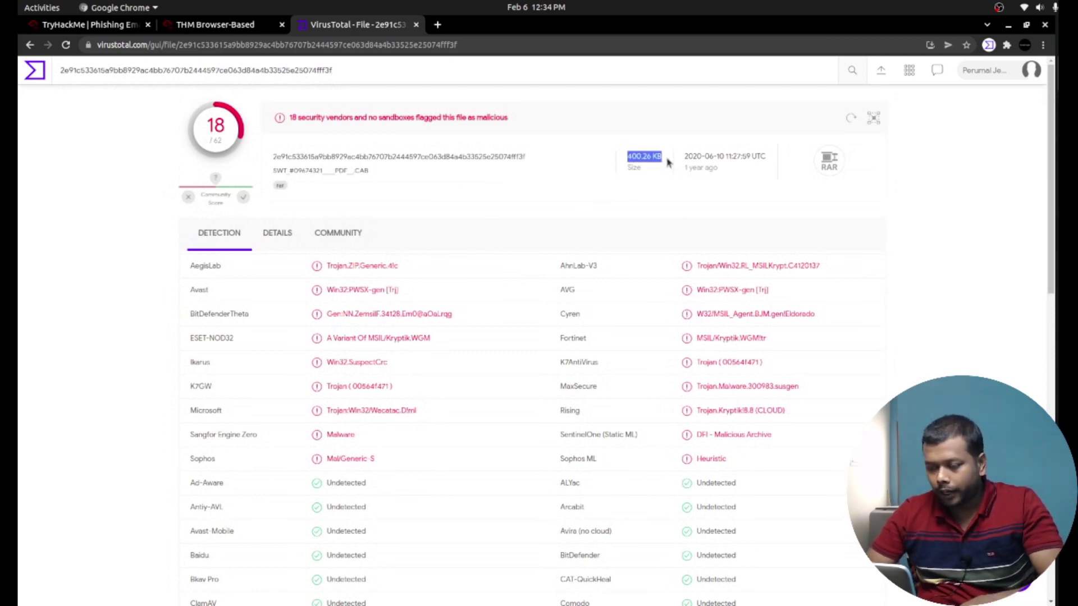
Paste 400.26 KB as the attachment's file-size answer and submit it.
{"action": "left_click", "coordinate": [77, 26]}
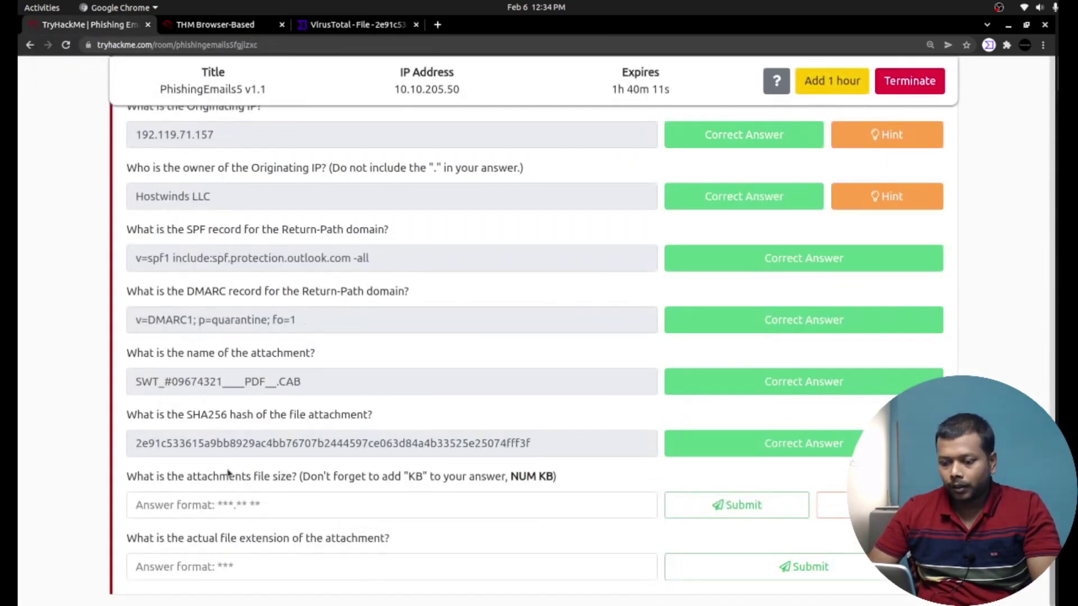
{"action": "left_click", "coordinate": [231, 505]}
{"action": "key", "text": "ctrl+v"}
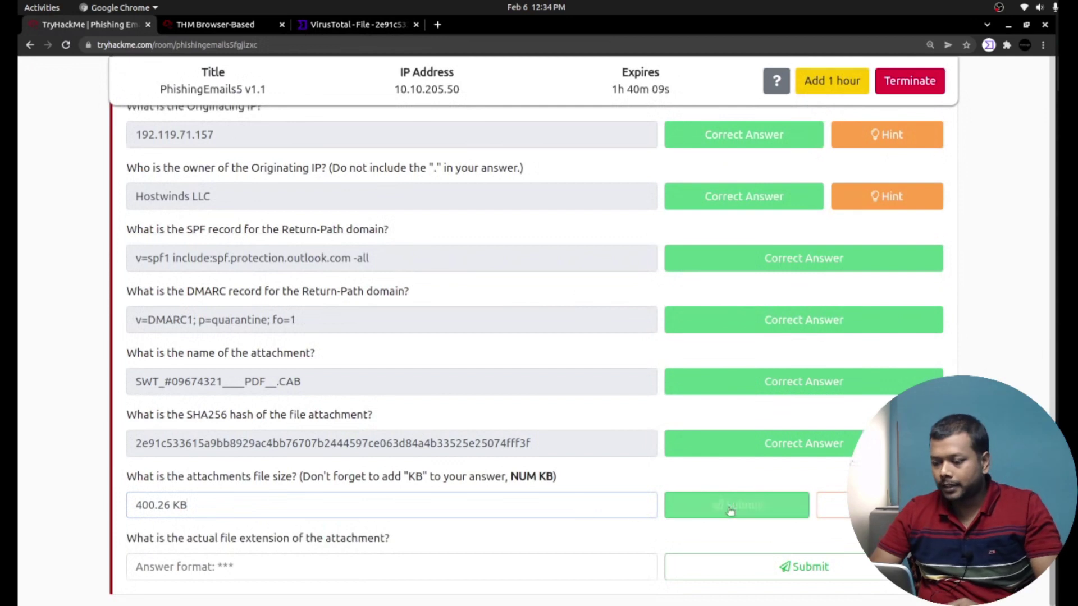
{"action": "left_click", "coordinate": [731, 508]}
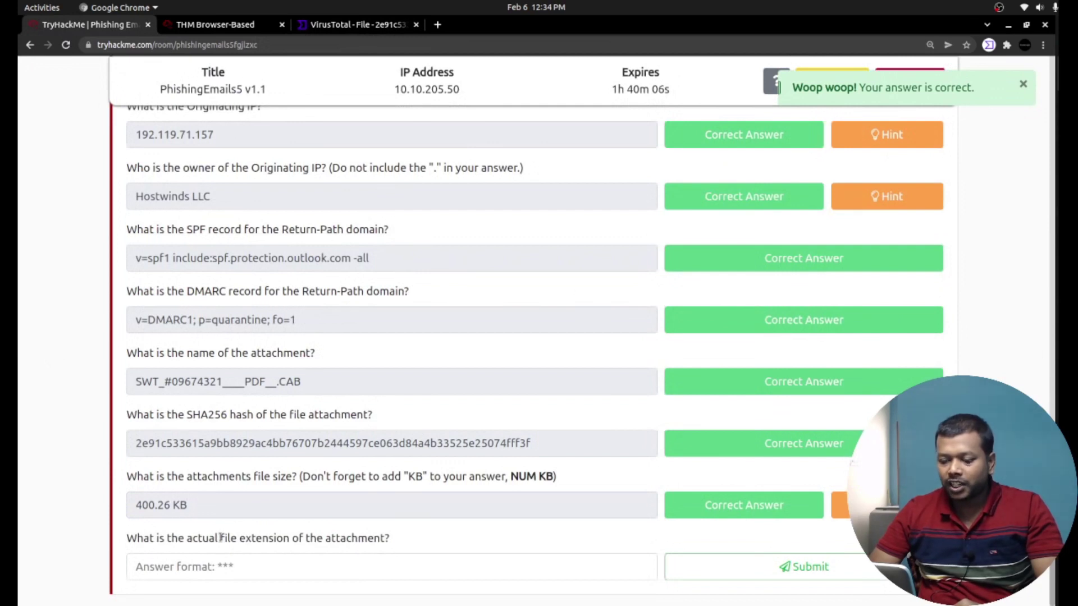
Run 'file' on SWT_#09674321____PDF__.CAB in the AttackBox terminal and copy 'RAR' from the output.
{"action": "left_click", "coordinate": [241, 29]}
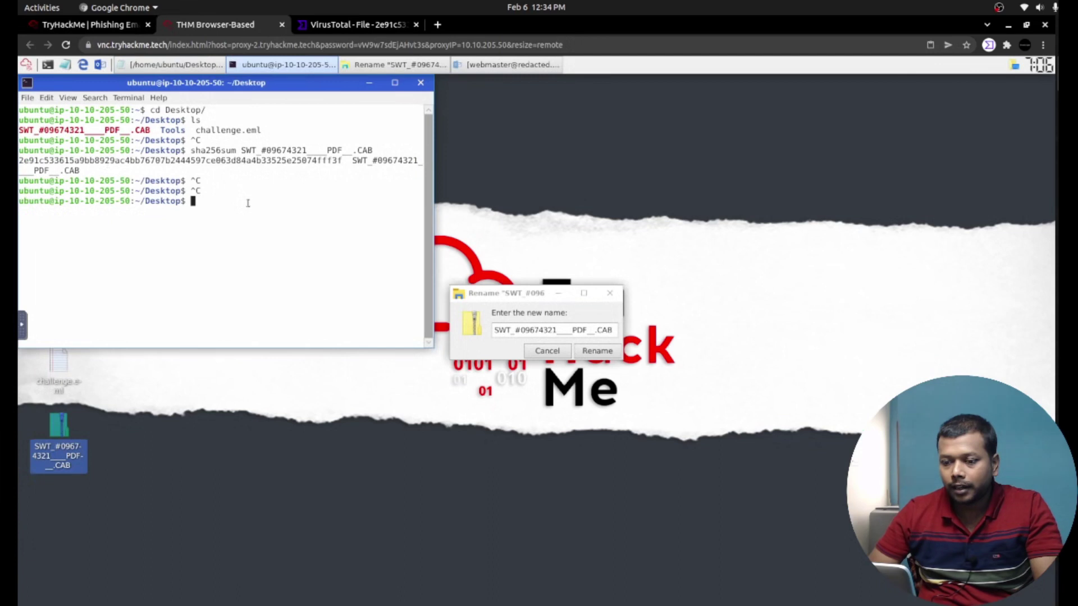
{"action": "type", "text": "file "}
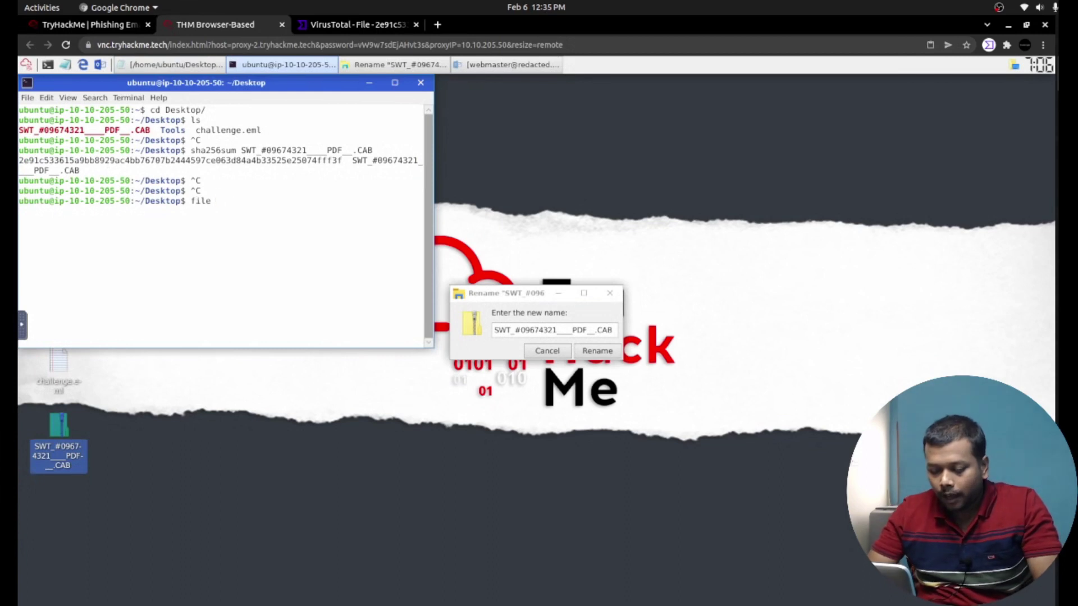
{"action": "type", "text": "SW"}
{"action": "key", "text": "Tab"}
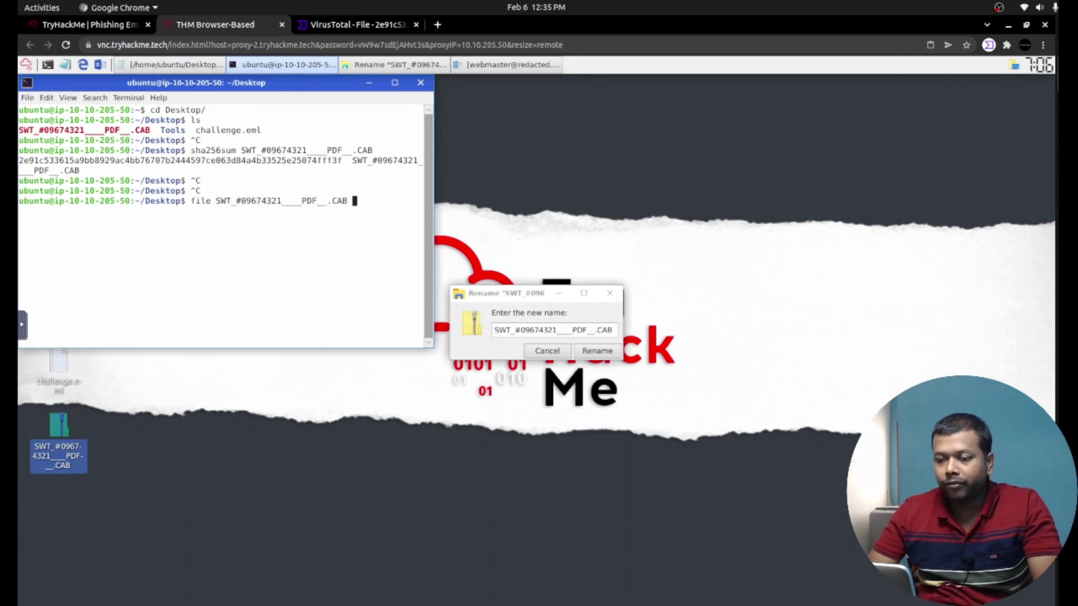
{"action": "key", "text": "Return"}
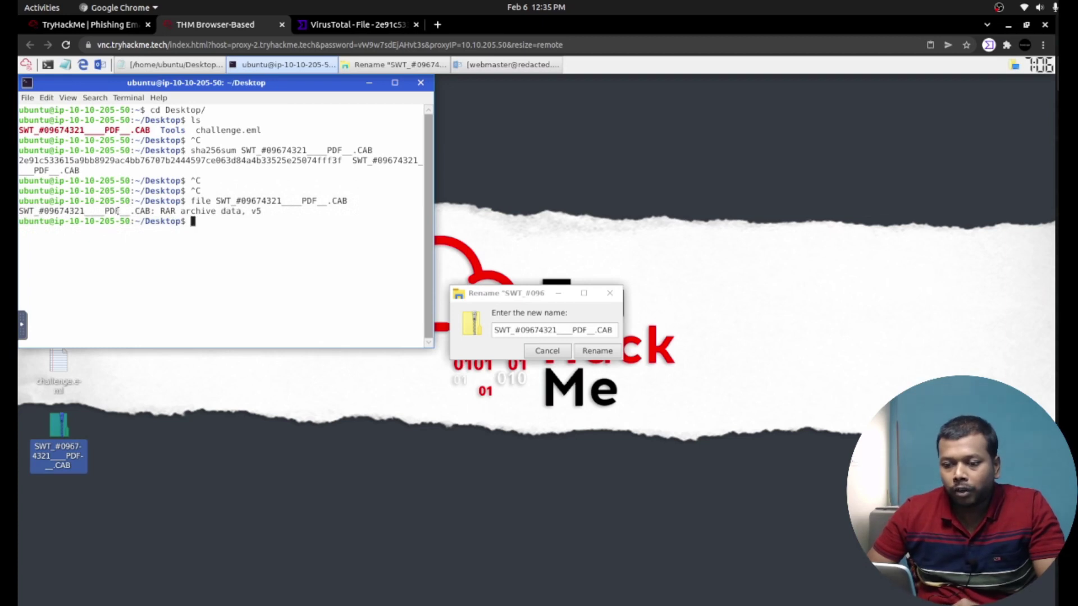
{"action": "left_click_drag", "start_coordinate": [130, 211], "coordinate": [177, 212]}
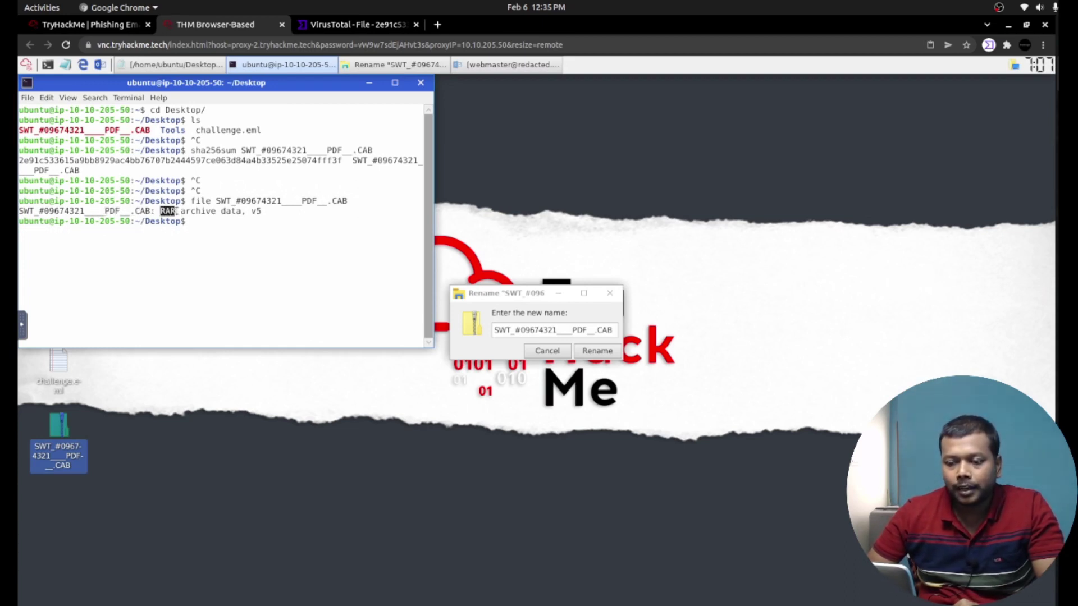
{"action": "key", "text": "ctrl+c"}
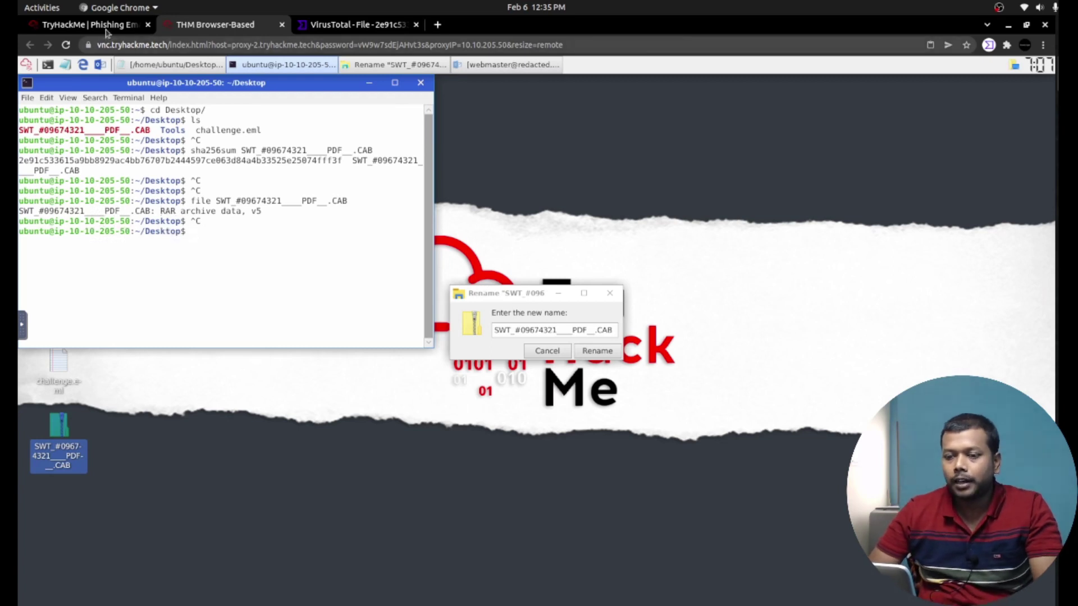
Enter RAR as the attachment's actual file extension and submit it.
{"action": "left_click", "coordinate": [104, 25]}
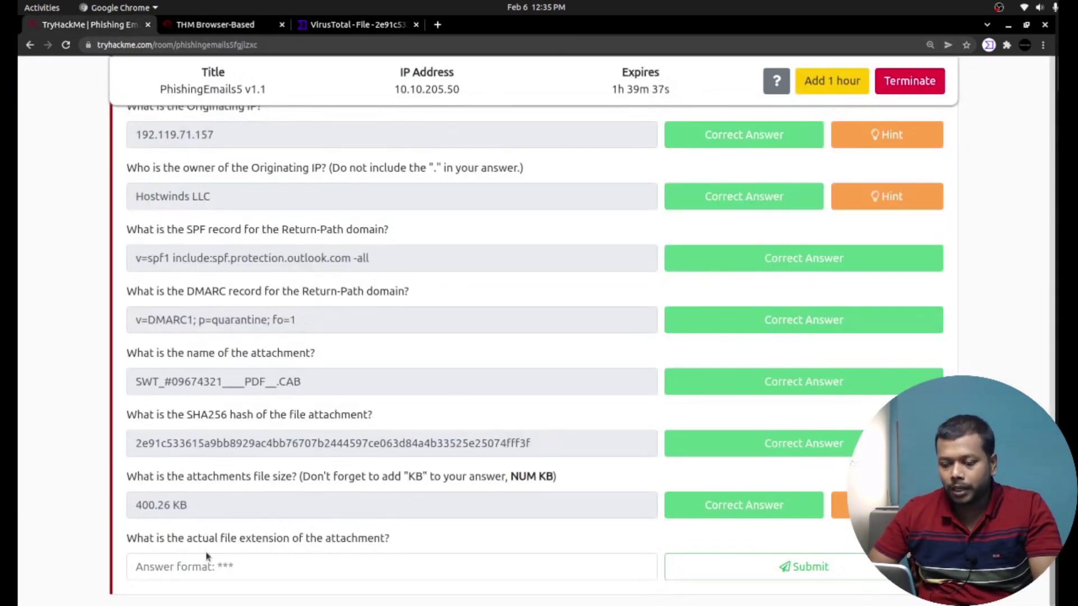
{"action": "left_click", "coordinate": [210, 567]}
{"action": "type", "text": "RAR"}
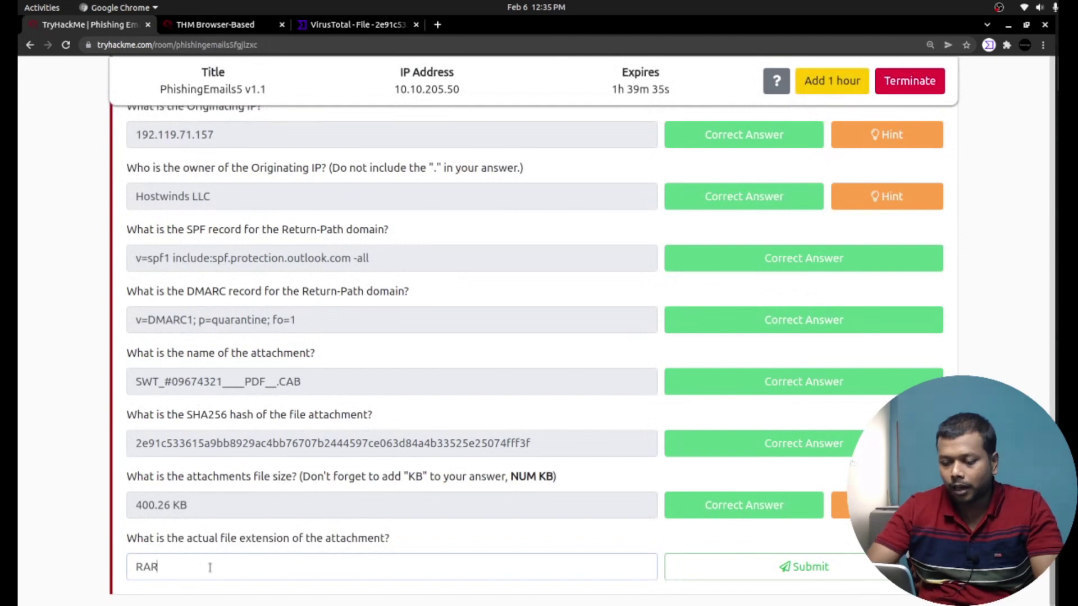
{"action": "left_click", "coordinate": [725, 573]}
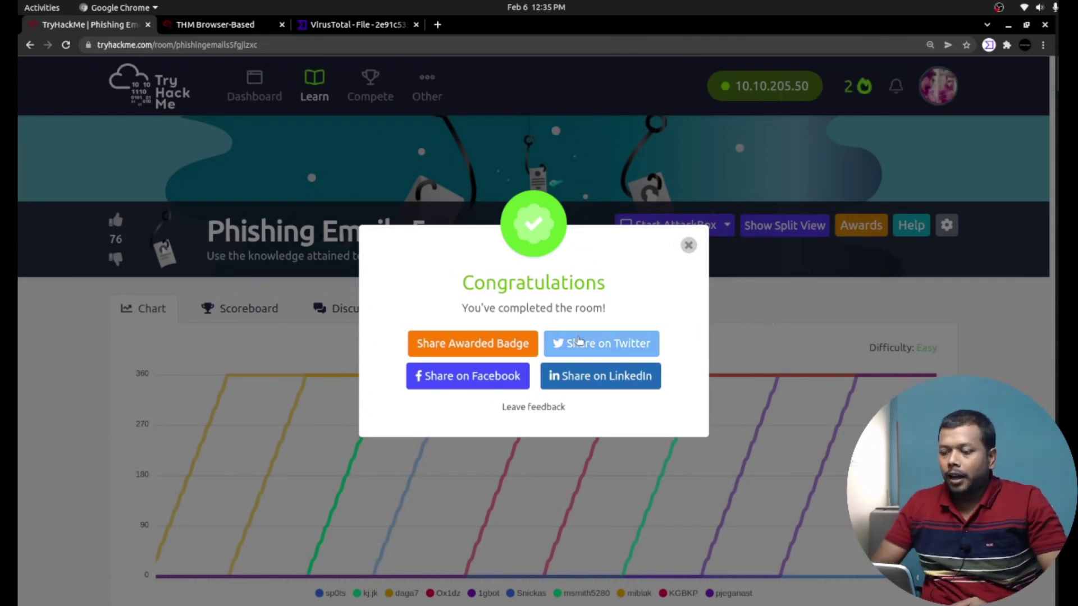
Open the Share Awarded Badge link in a new tab, view it, then return to the room.
{"action": "right_click", "coordinate": [491, 343]}
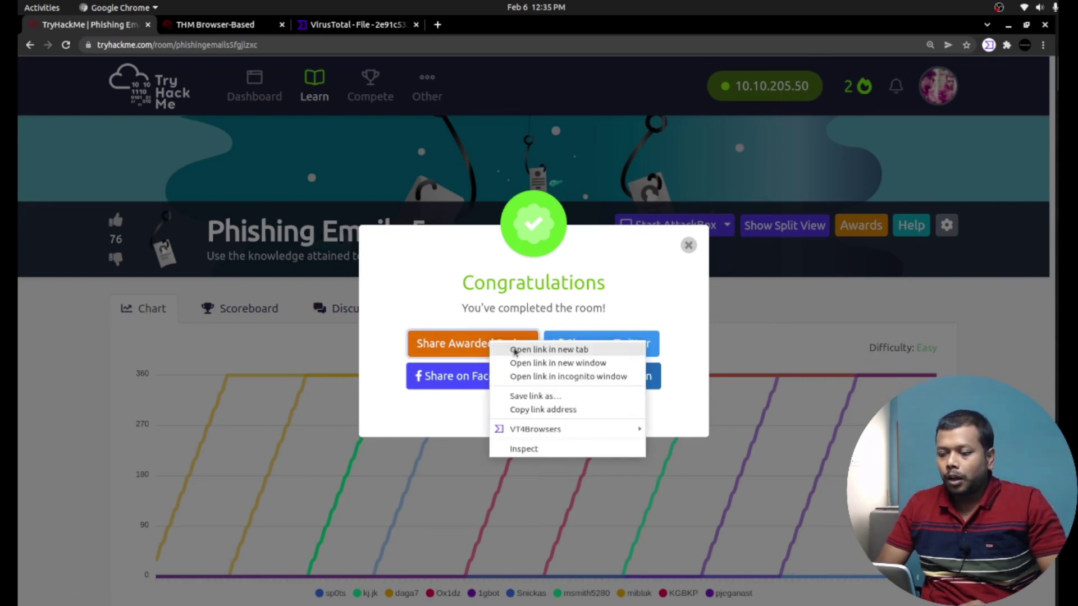
{"action": "left_click", "coordinate": [515, 352]}
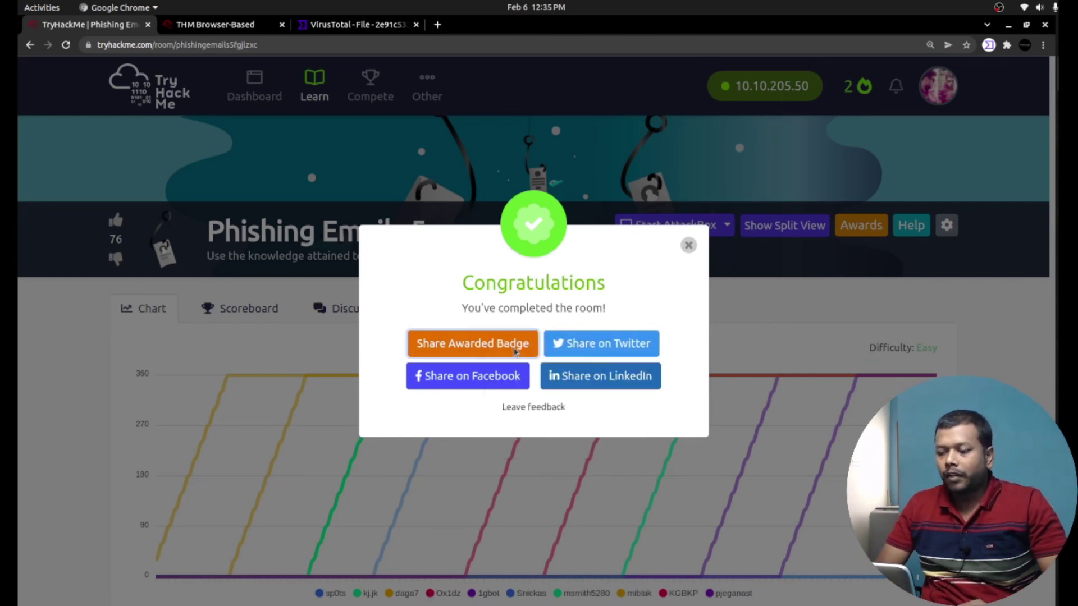
{"action": "left_click", "coordinate": [216, 26]}
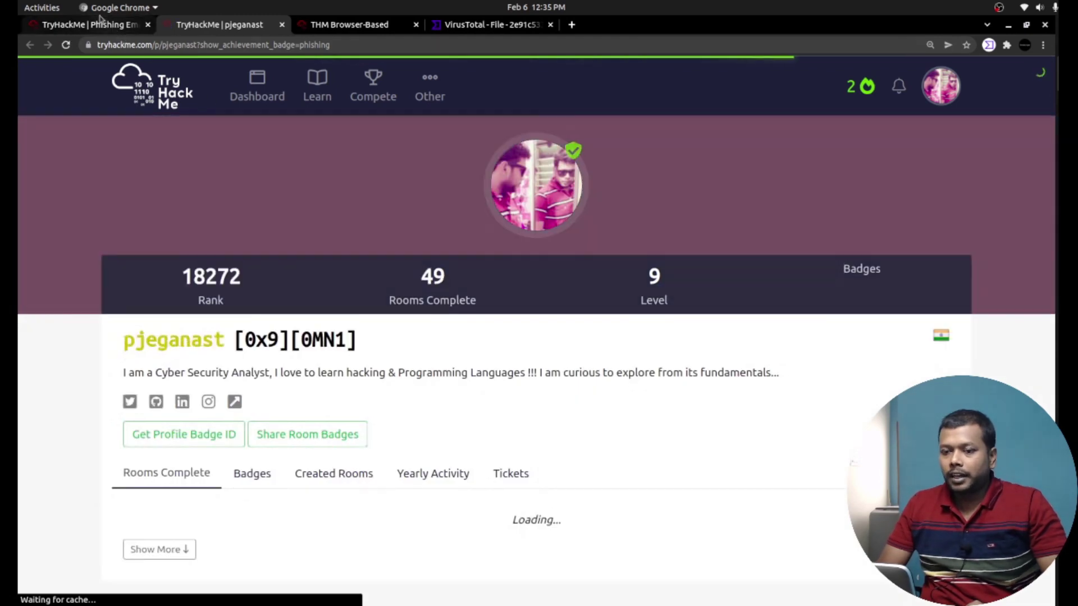
{"action": "left_click", "coordinate": [101, 22]}
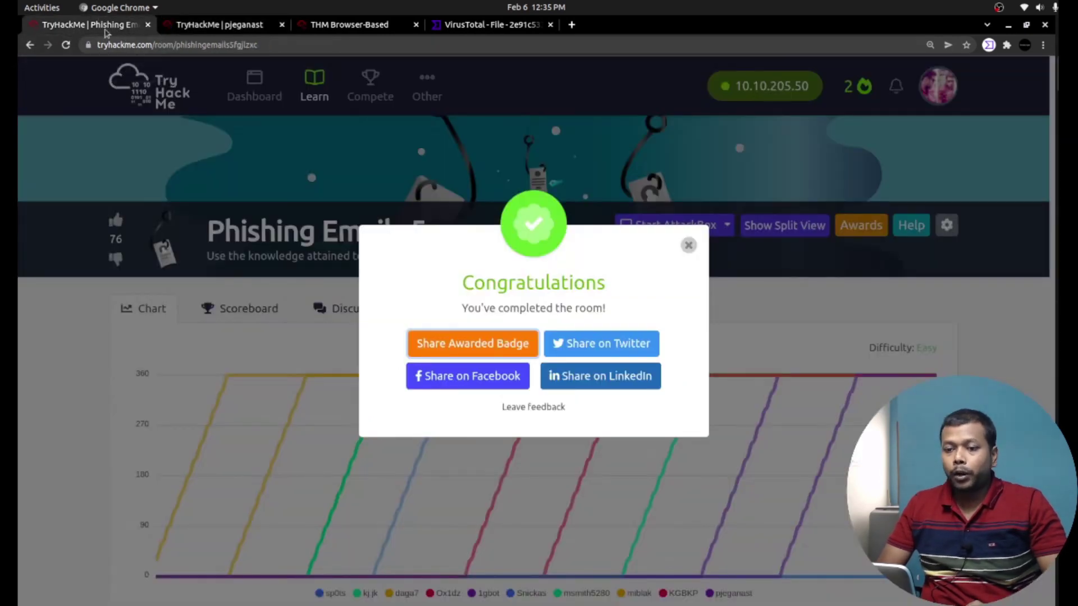